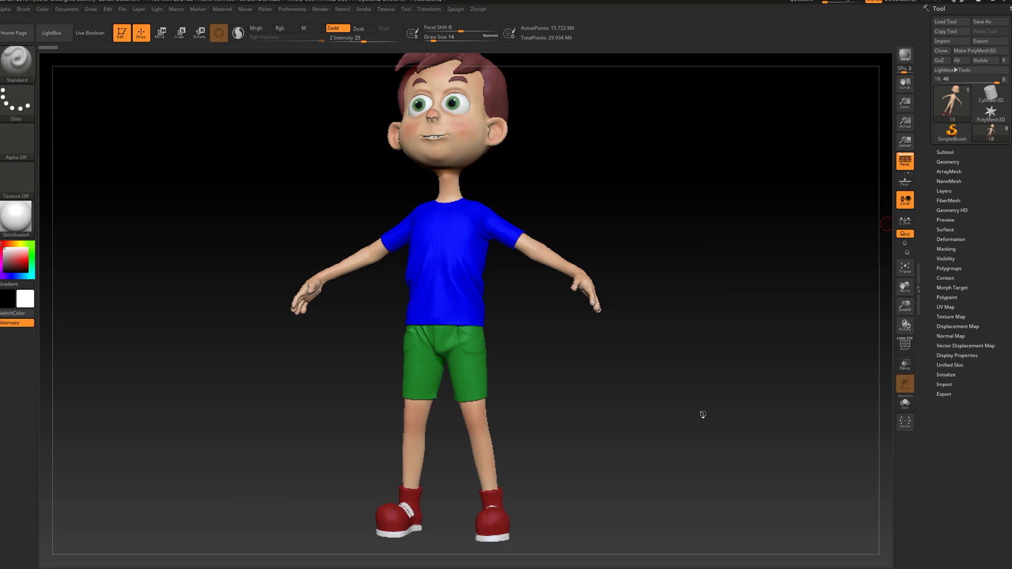
- Isolate the active body mesh in Solo mode, hiding the hair, eyes and clothes
left_click_drag(703, 413, 702, 413)
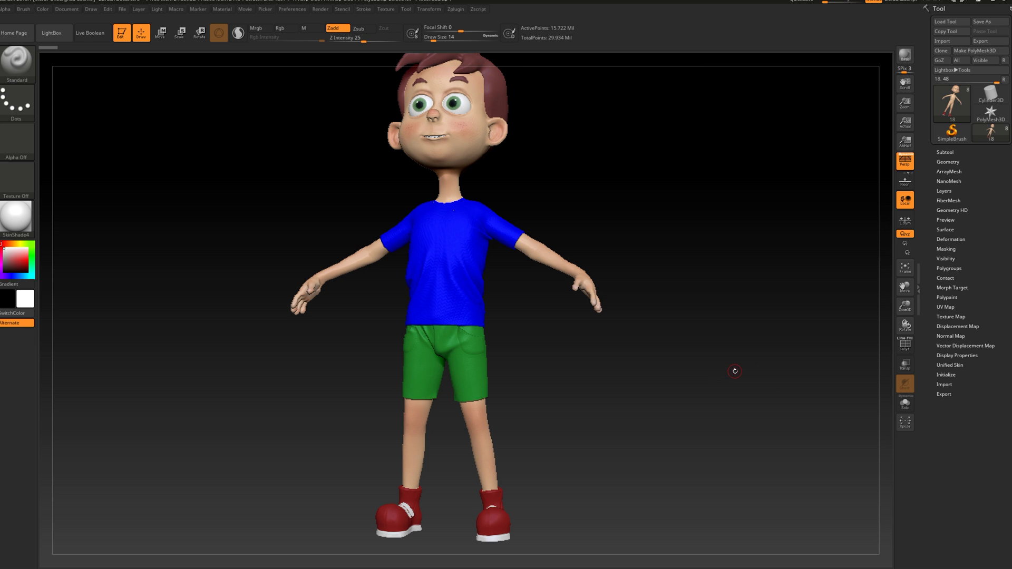
left_click_drag(734, 376, 774, 440)
left_click(905, 404)
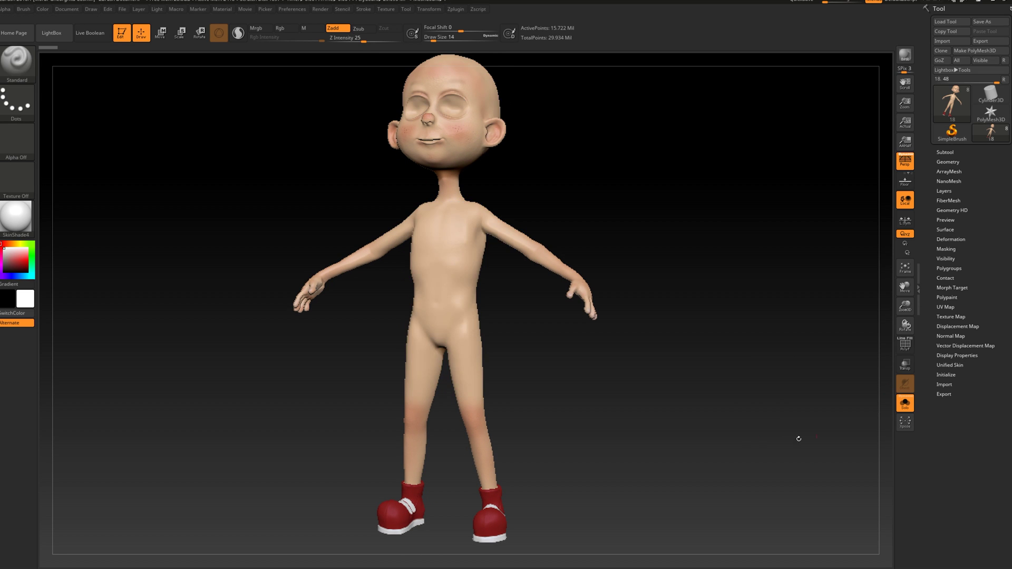
left_click_drag(726, 338, 883, 372, "alt")
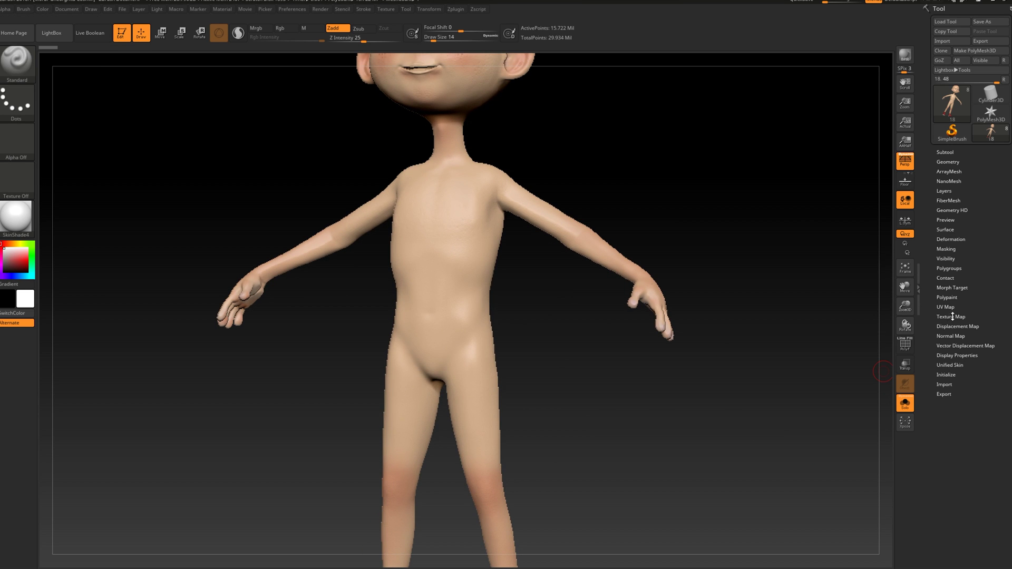
- Expand the body's texture map creation options and clone its texture map as the current texture
left_click(951, 316)
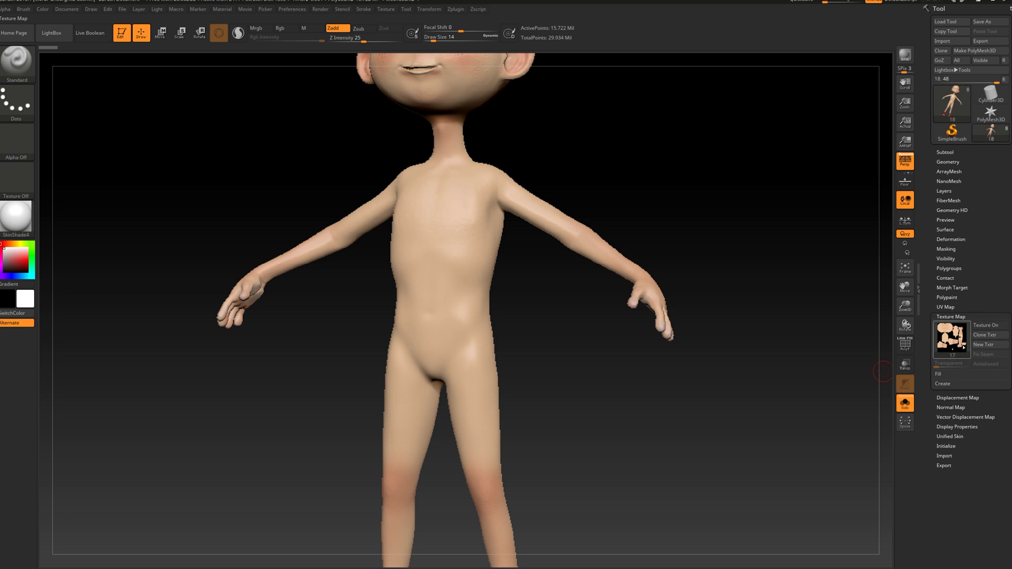
left_click(942, 384)
left_click(940, 393)
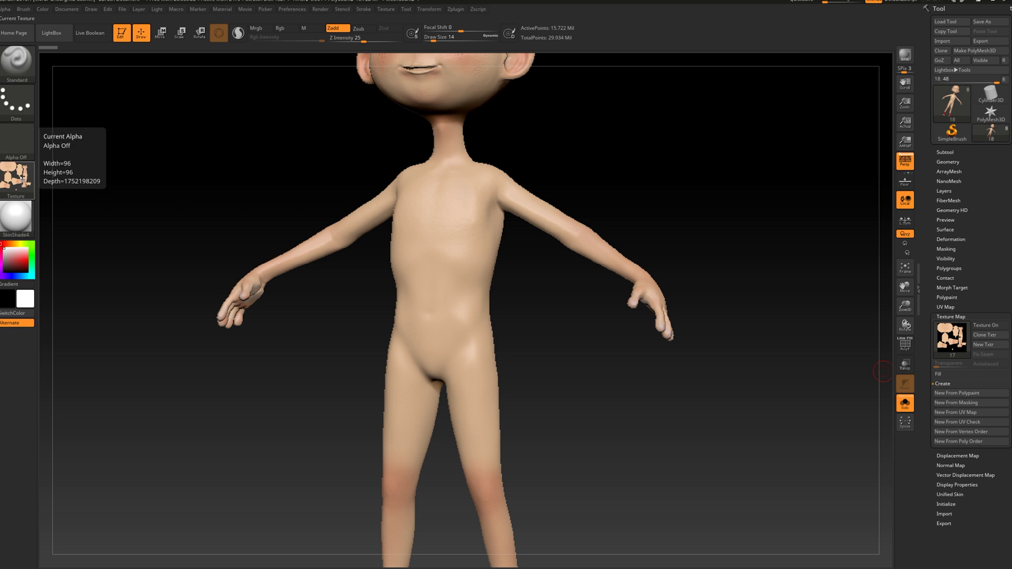
- Lower the body mesh to subdivision level 1
left_click(949, 162)
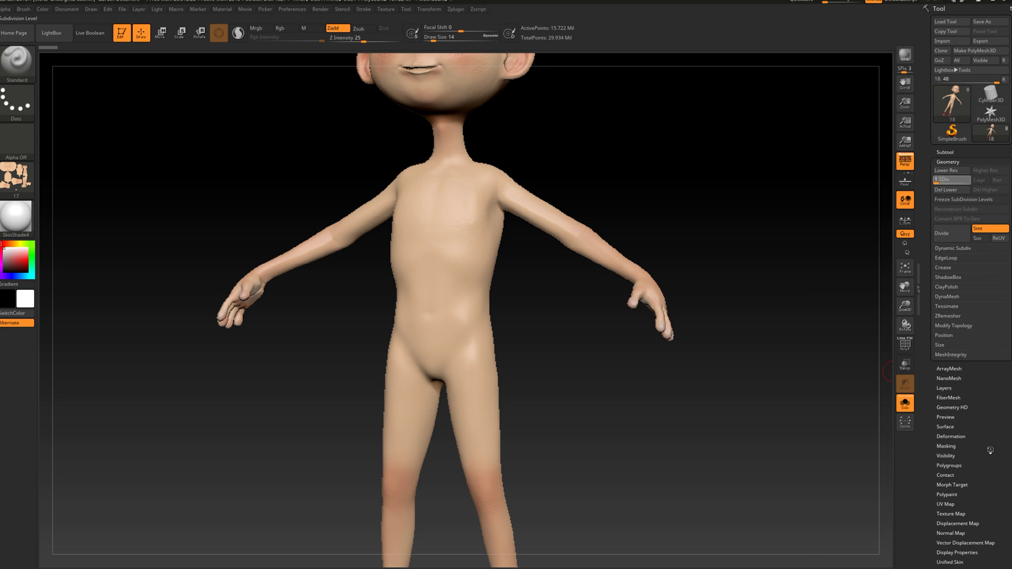
key("shift+d")
left_click_drag(992, 473, 993, 454)
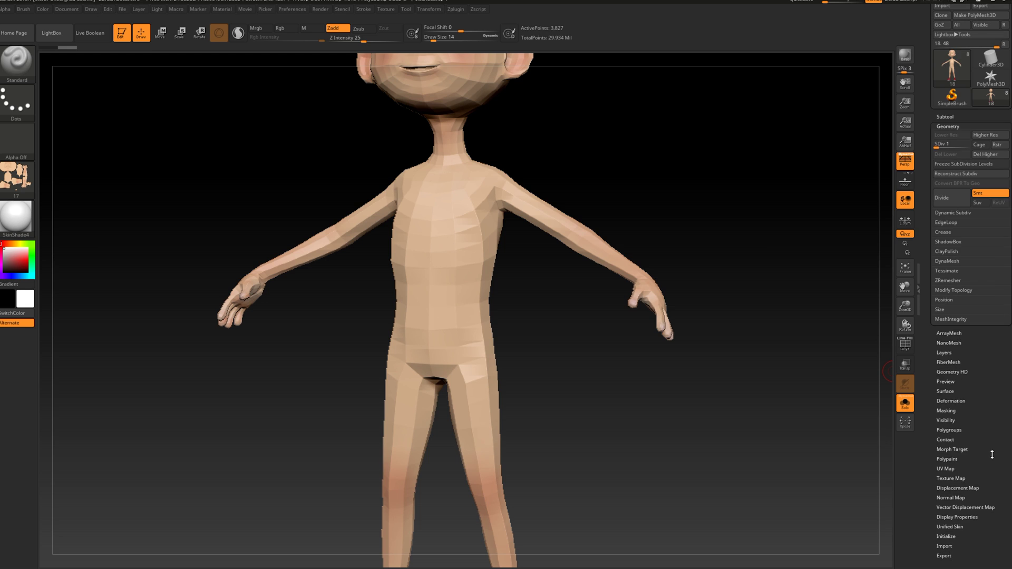
- Examine the body's displacement map and normal map settings, along with the alpha transfer options
left_click(954, 488)
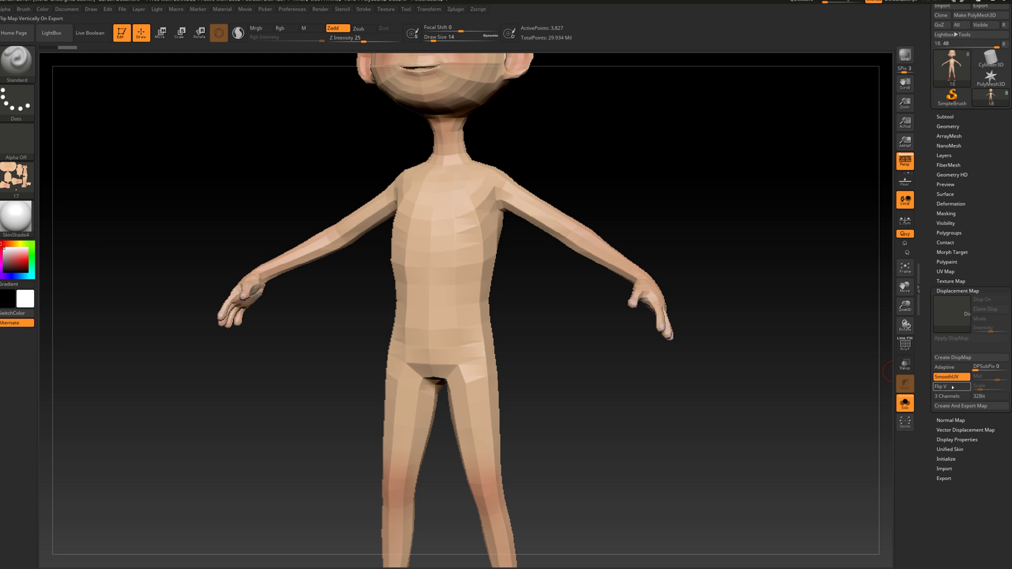
left_click(950, 420)
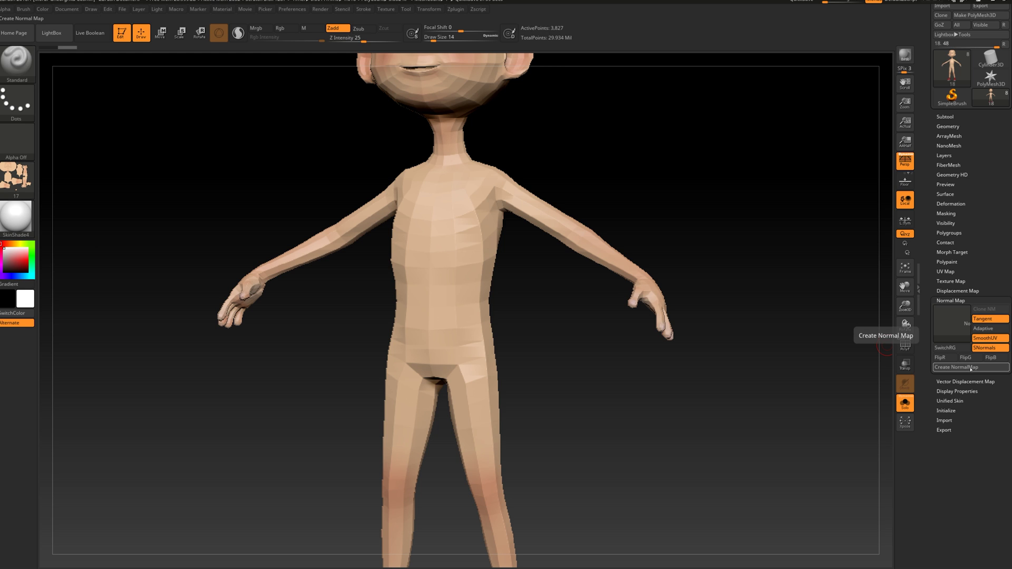
left_click(969, 291)
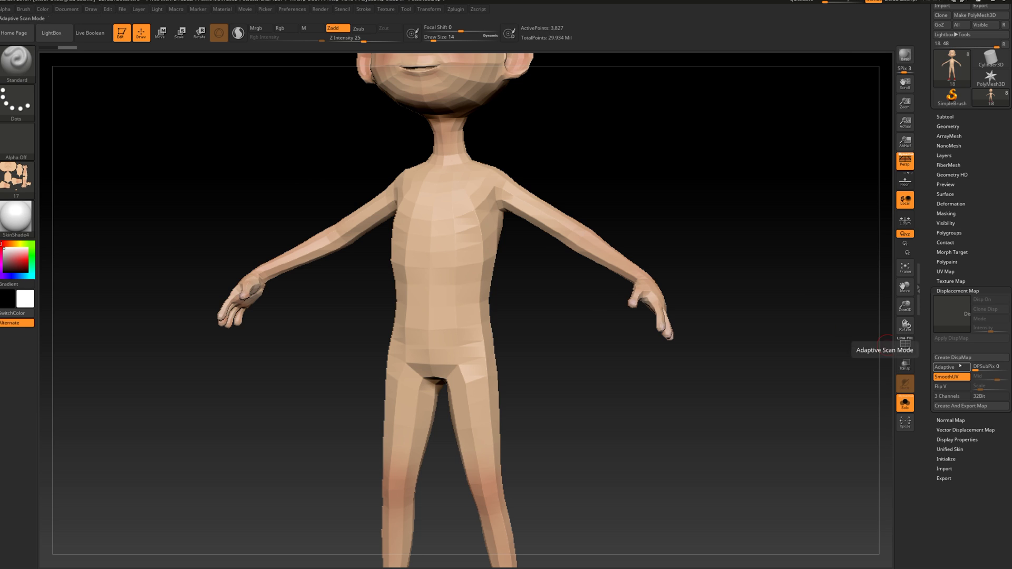
left_click(17, 143)
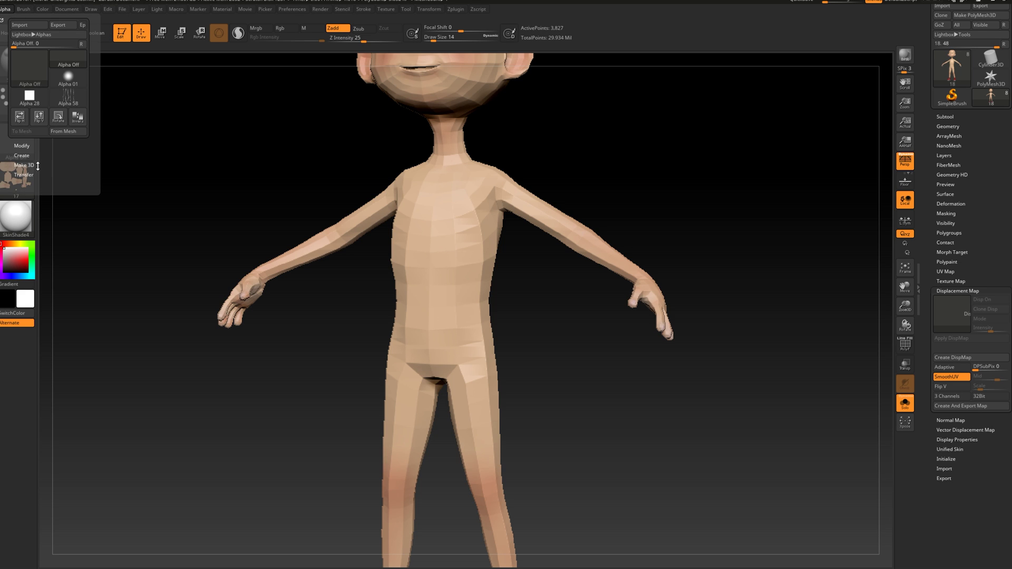
left_click(22, 174)
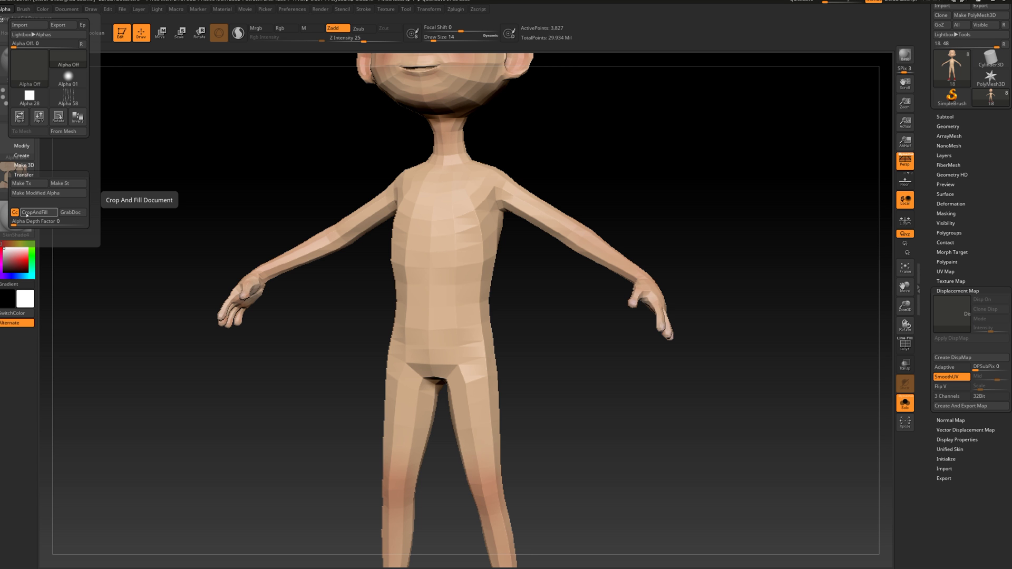
- Inspect the low-resolution body from several angles and set the current texture to Texture Off
left_click_drag(531, 312, 544, 334)
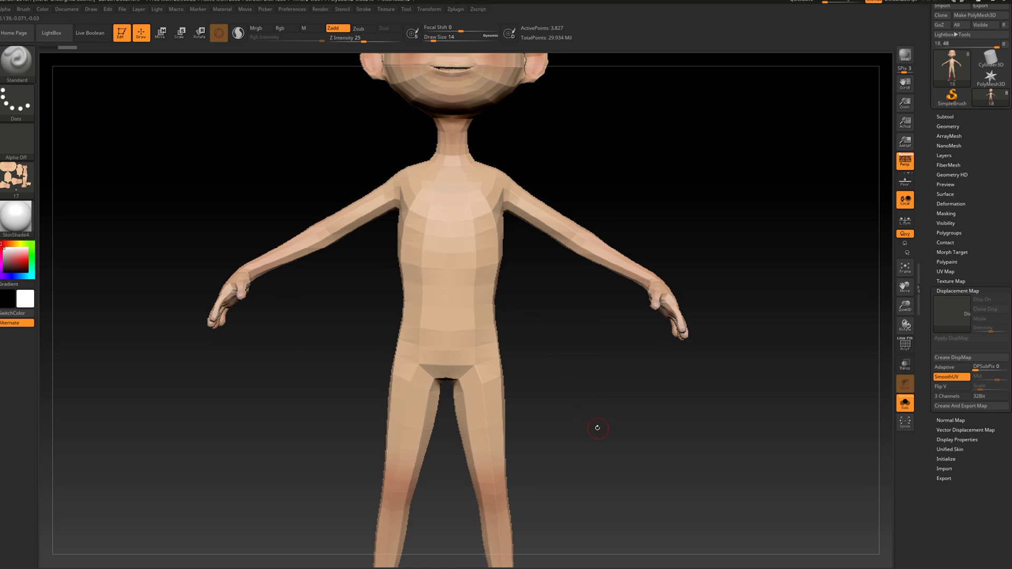
left_click_drag(599, 459, 656, 370)
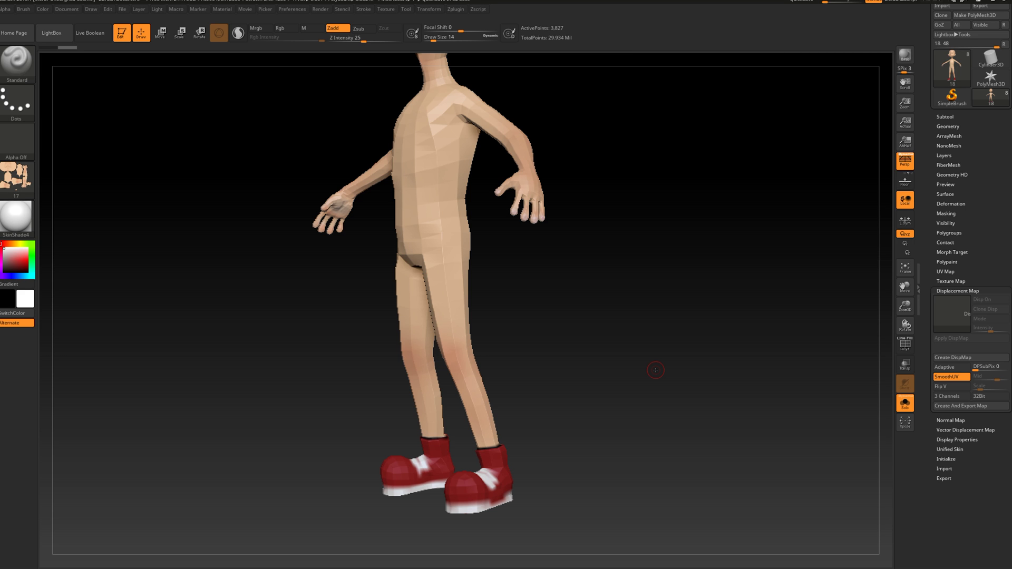
left_click_drag(653, 370, 637, 356)
left_click(16, 174)
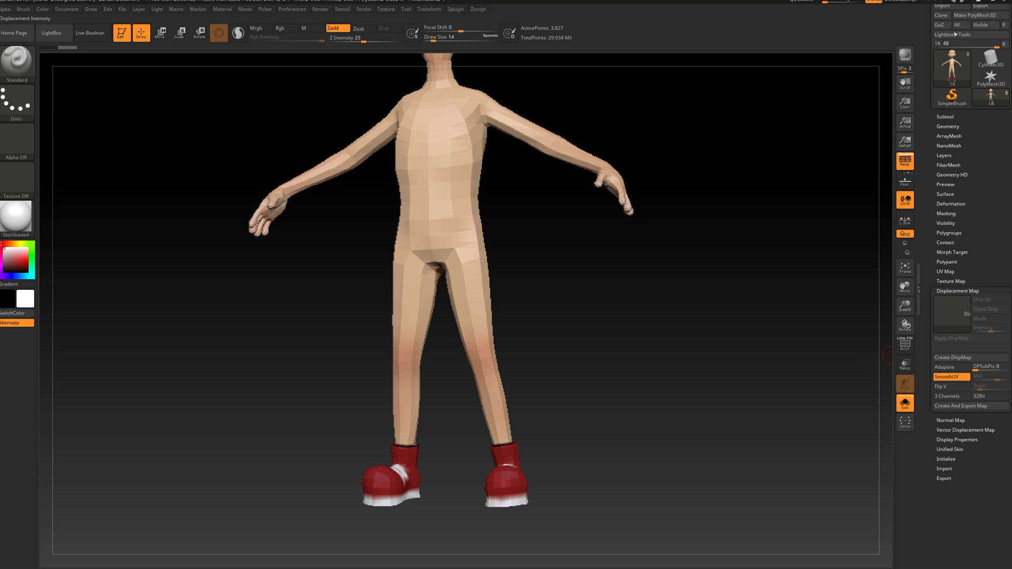
- Display the polygon wireframe over the body and shoes to inspect the topology
mouse_move(700, 253)
left_mouse_down()
mouse_move(681, 316)
mouse_move(707, 264)
left_mouse_up()
left_click(905, 344)
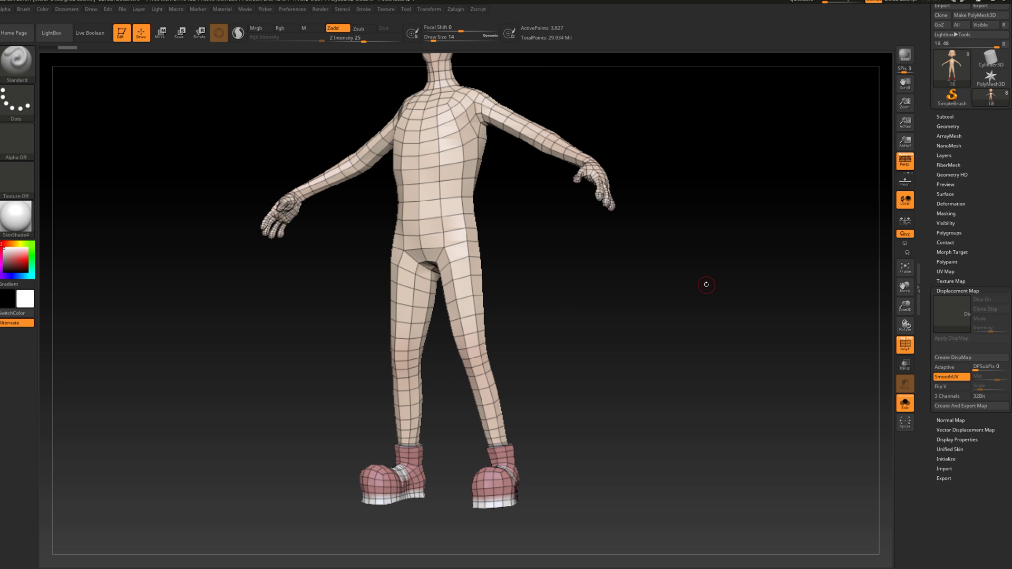
mouse_move(706, 285)
left_mouse_down()
mouse_move(700, 235)
mouse_move(707, 272)
left_mouse_up()
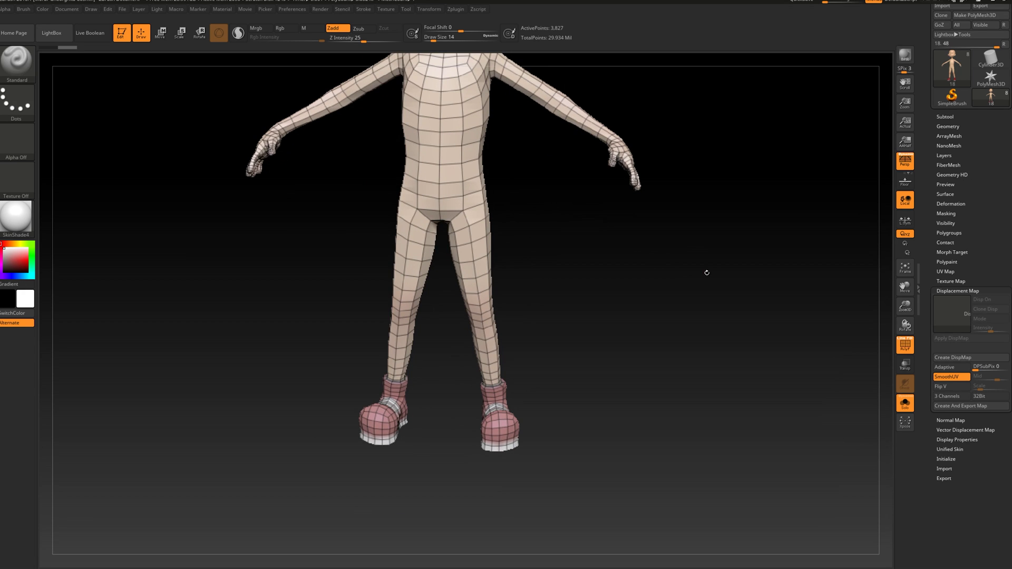
left_click_drag(778, 421, 706, 347)
- Hide the body above the ankles to isolate the shoes, and switch off perspective distortion
left_click_drag(657, 280, 374, 220)
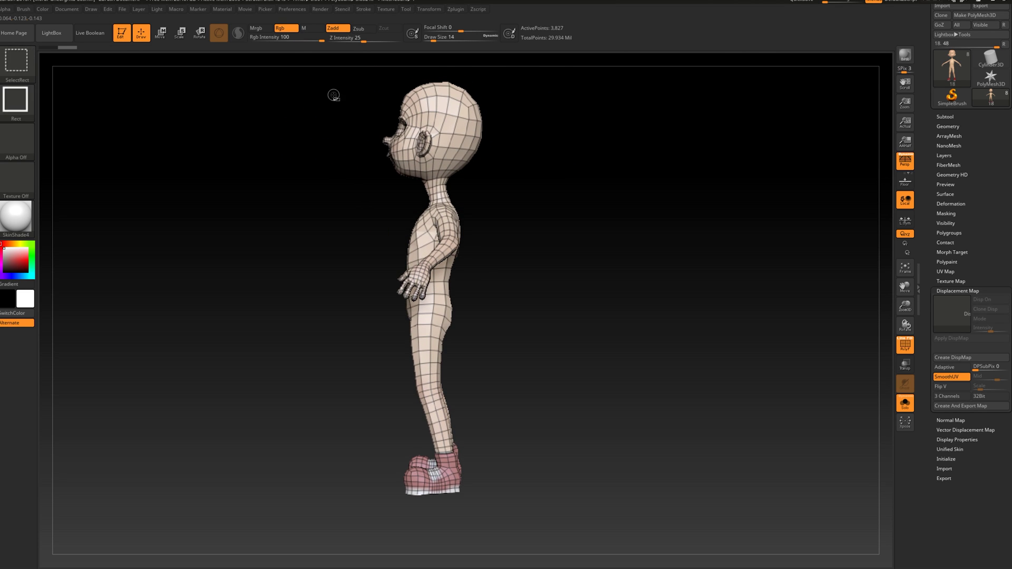
left_click_drag(303, 60, 564, 433, "ctrl+shift")
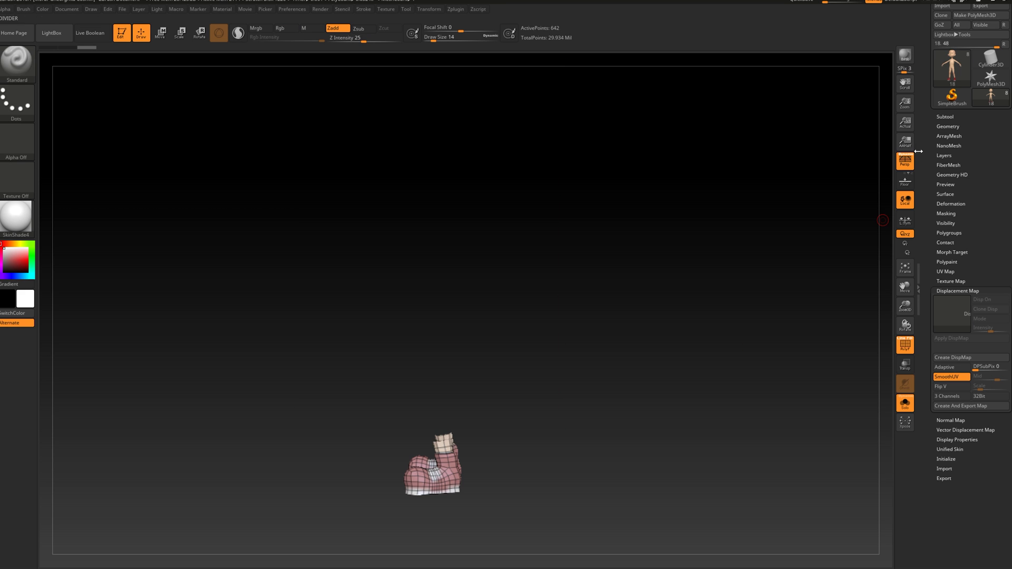
left_click(910, 160)
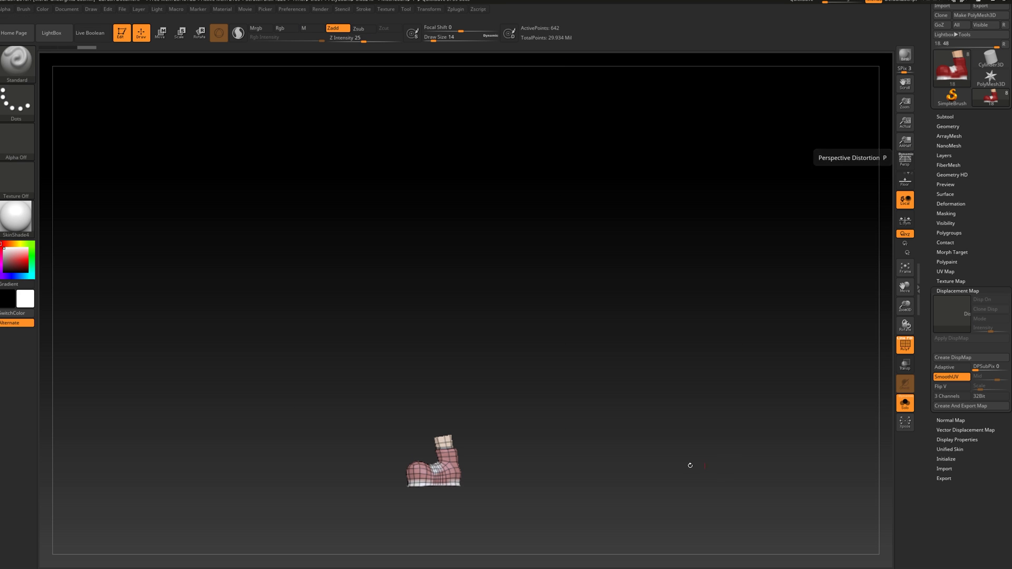
key("f")
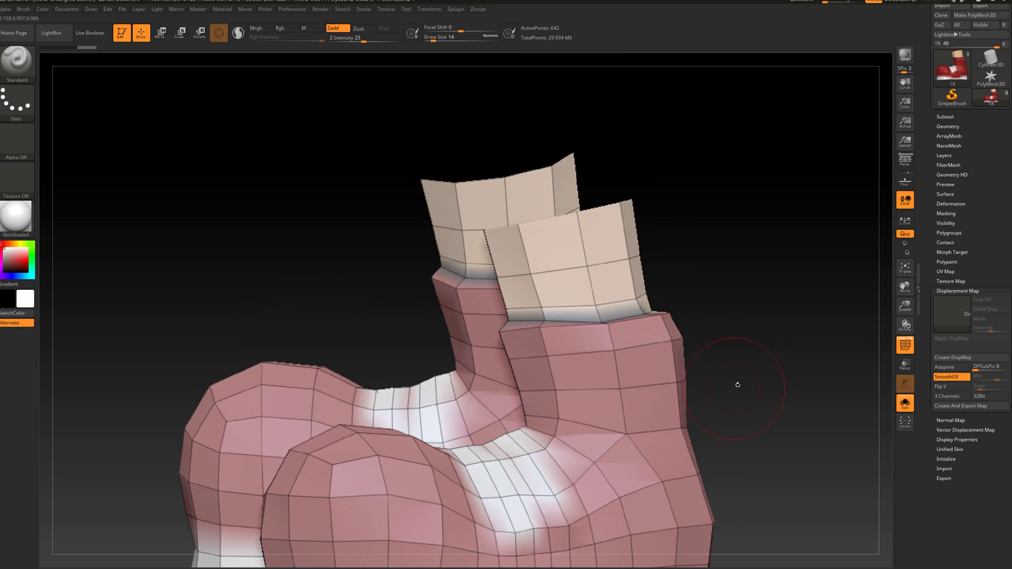
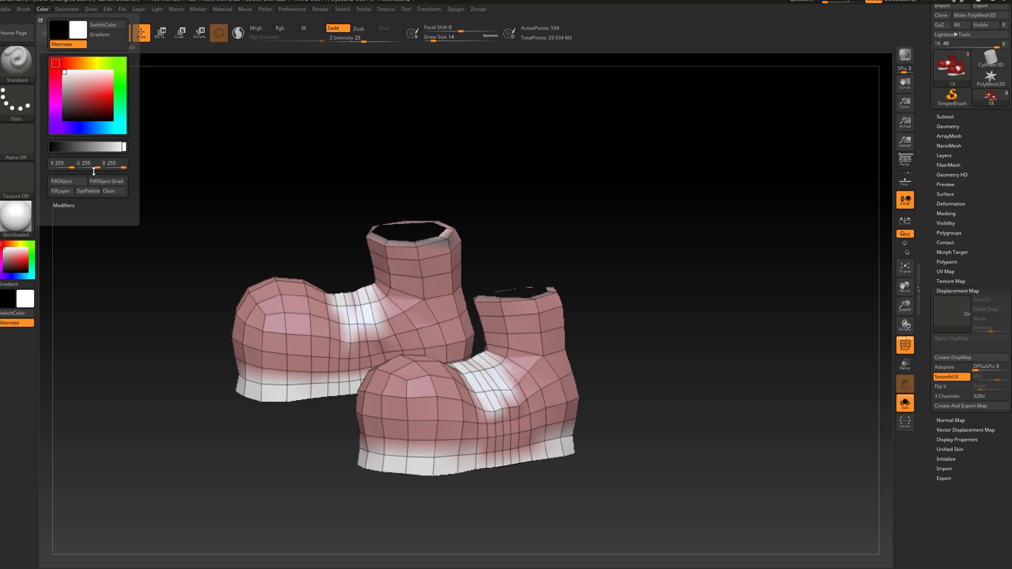
- Fill the shoes' polypaint with white and the rest of the body with black
left_click(68, 182)
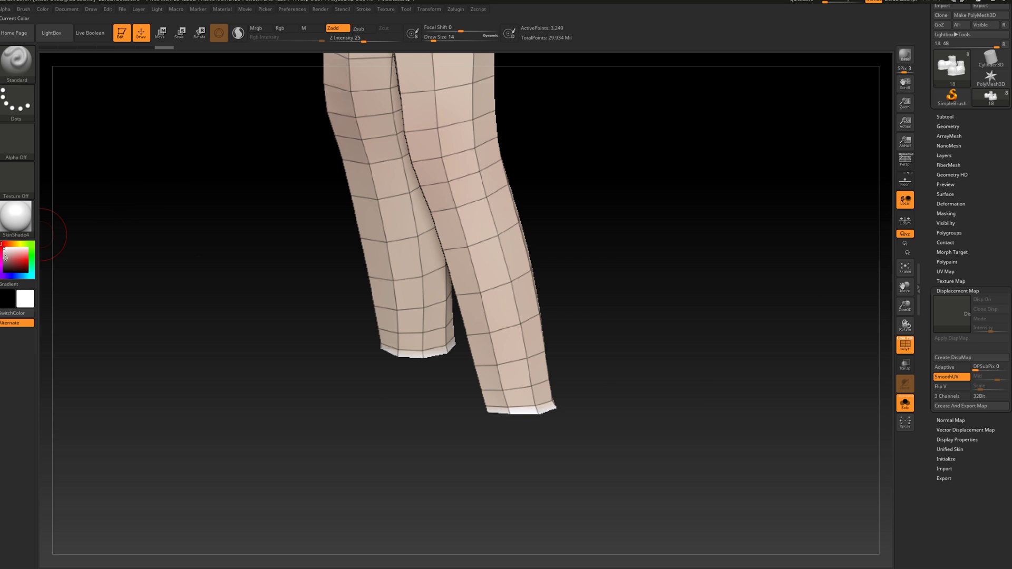
left_click(5, 274)
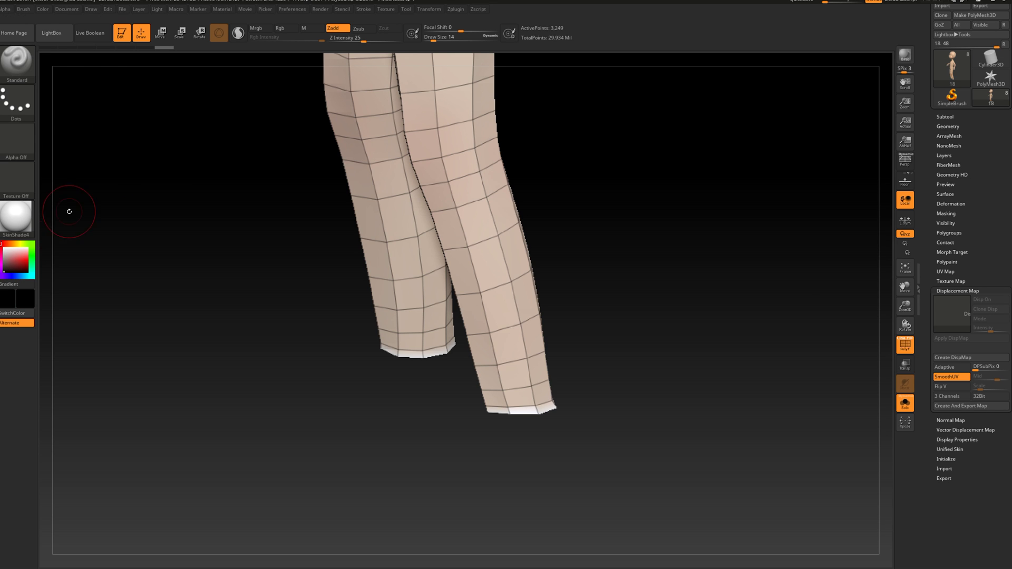
left_click(43, 9)
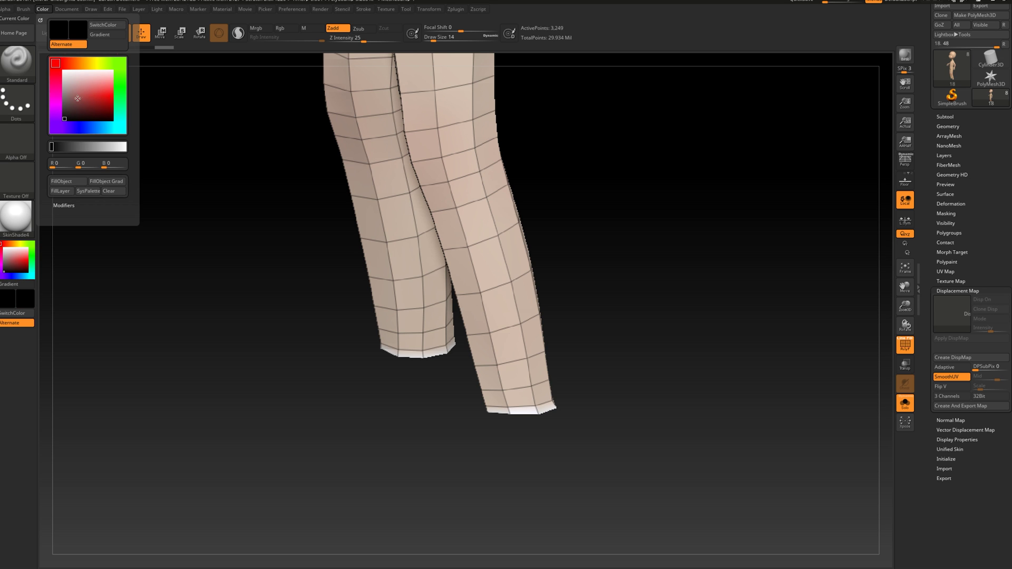
left_click(61, 181)
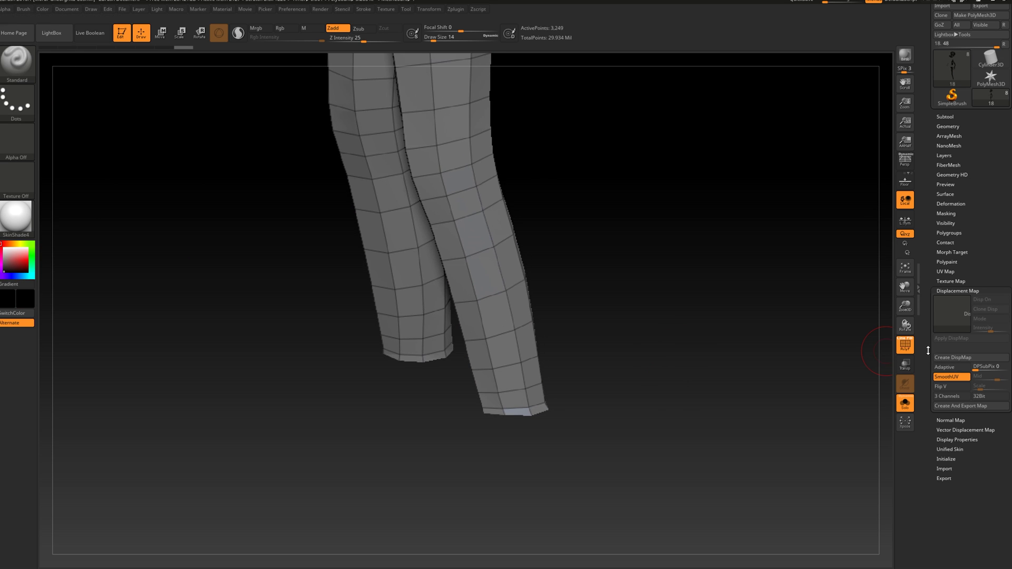
- Turn off the polygon wireframe and make the whole body visible again, including the shoes
key("shift+f")
key("f")
mouse_move(551, 277)
left_mouse_down()
mouse_move(535, 269)
mouse_move(586, 219)
mouse_move(515, 242)
left_mouse_up()
left_click_drag(247, 122, 667, 467, "ctrl+shift")
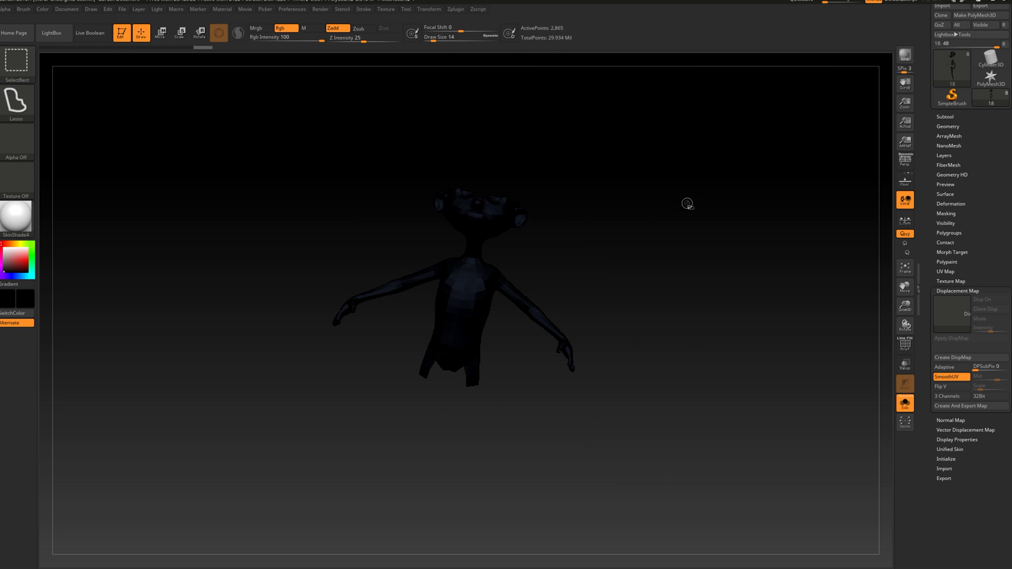
mouse_move(713, 212)
left_mouse_down("ctrl+shift")
mouse_move(649, 484)
mouse_move(730, 396)
mouse_move(722, 430)
mouse_move(739, 414)
left_mouse_up("ctrl+shift")
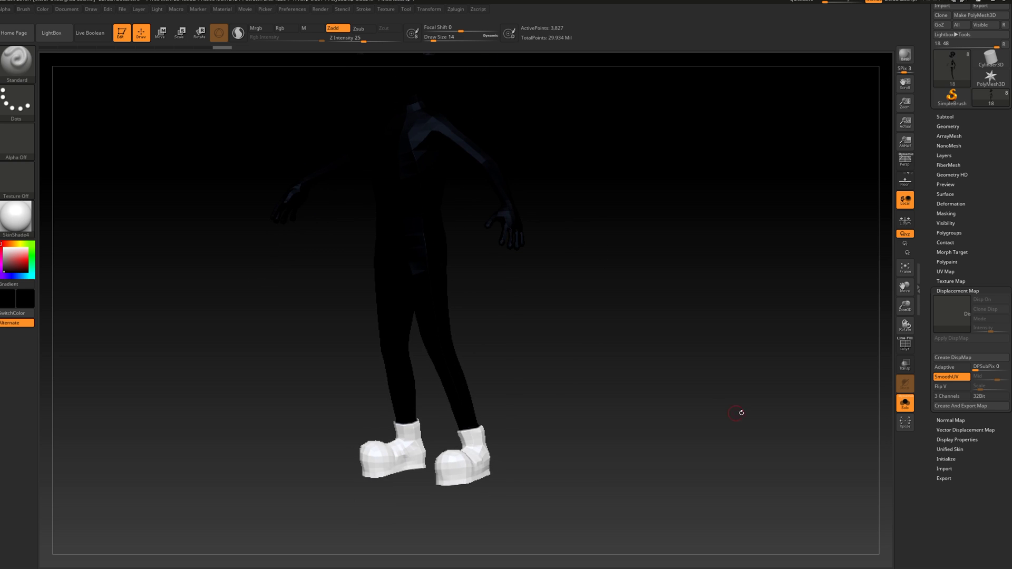
- Try to generate a new texture map from the body's black and white polypaint
left_click(956, 280)
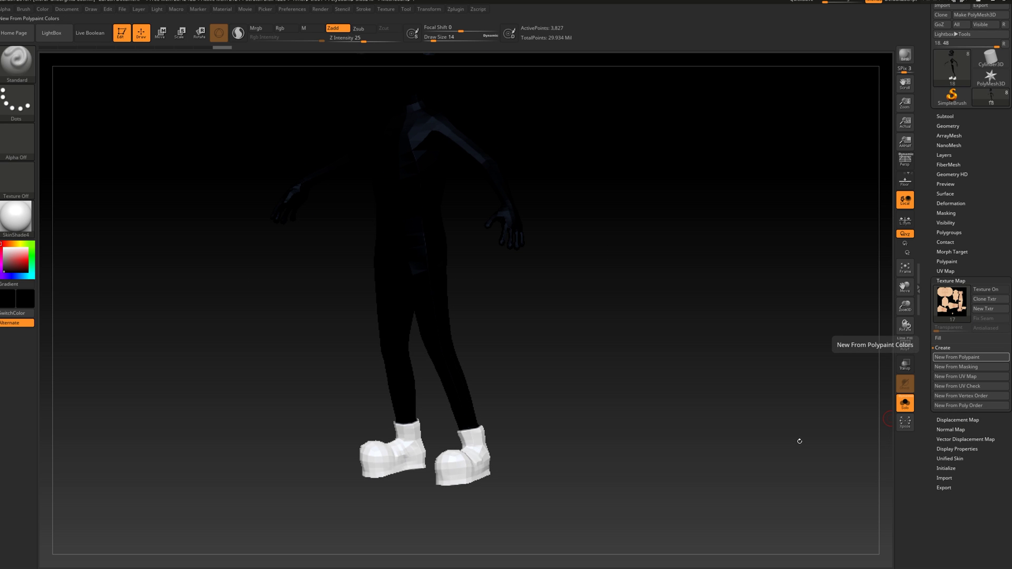
left_click(957, 357)
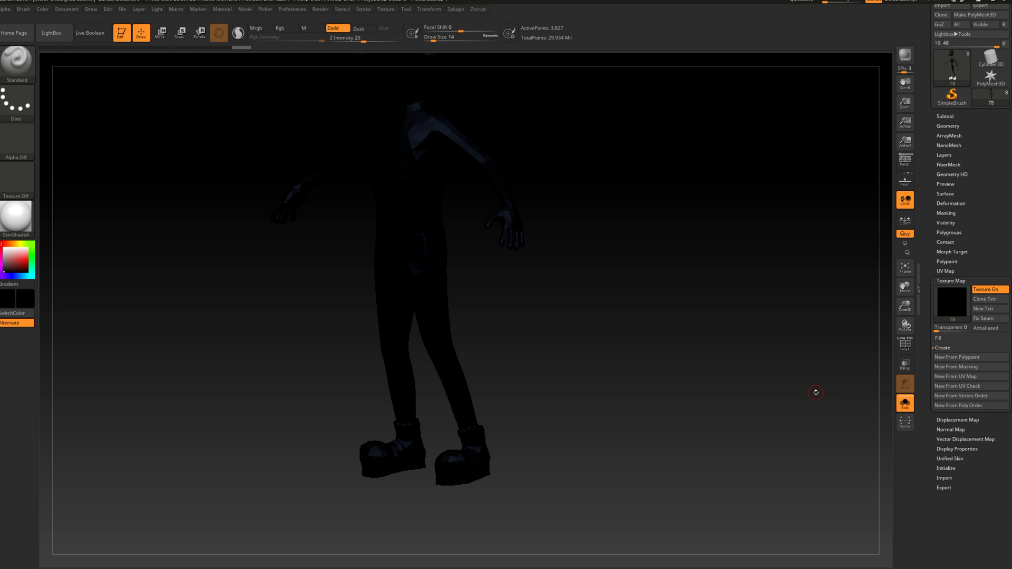
left_click_drag(817, 393, 764, 532, "alt")
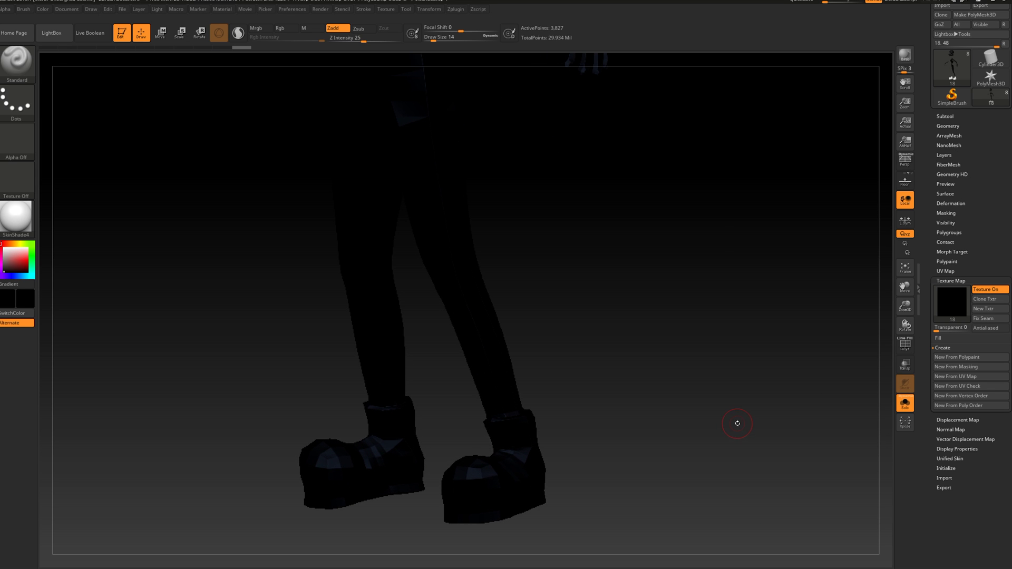
left_click_drag(703, 414, 691, 391)
key("ctrl")
key("ctrl+z")
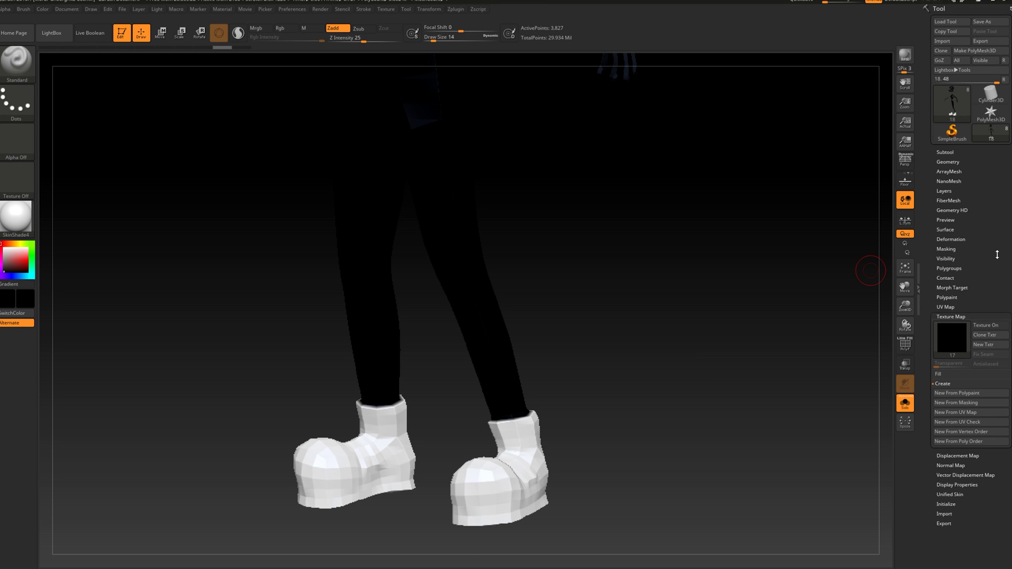
- Dock the Zplugin palette above the tool settings and expand the UV Master options
left_click(460, 10)
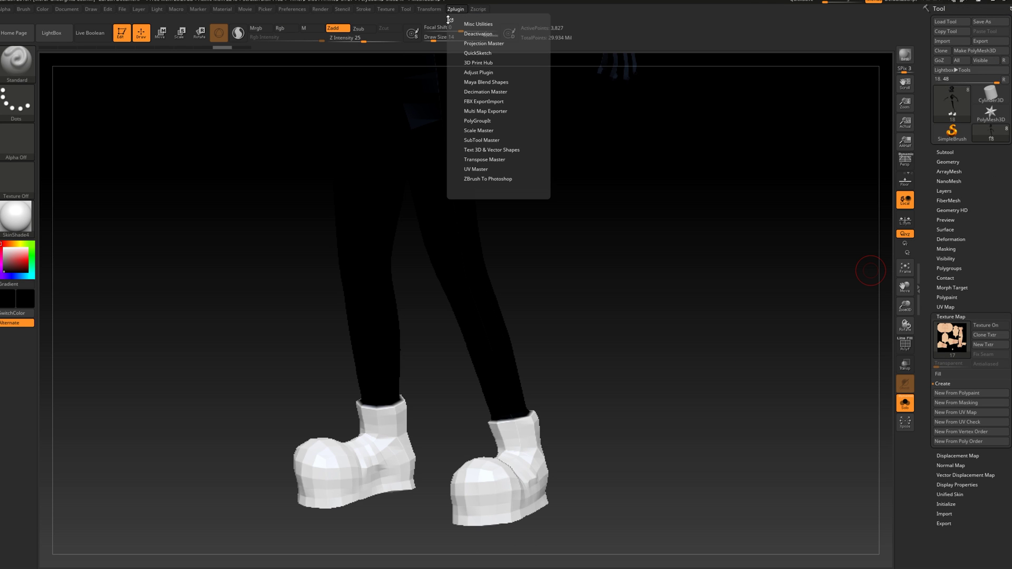
left_click_drag(452, 19, 927, 20)
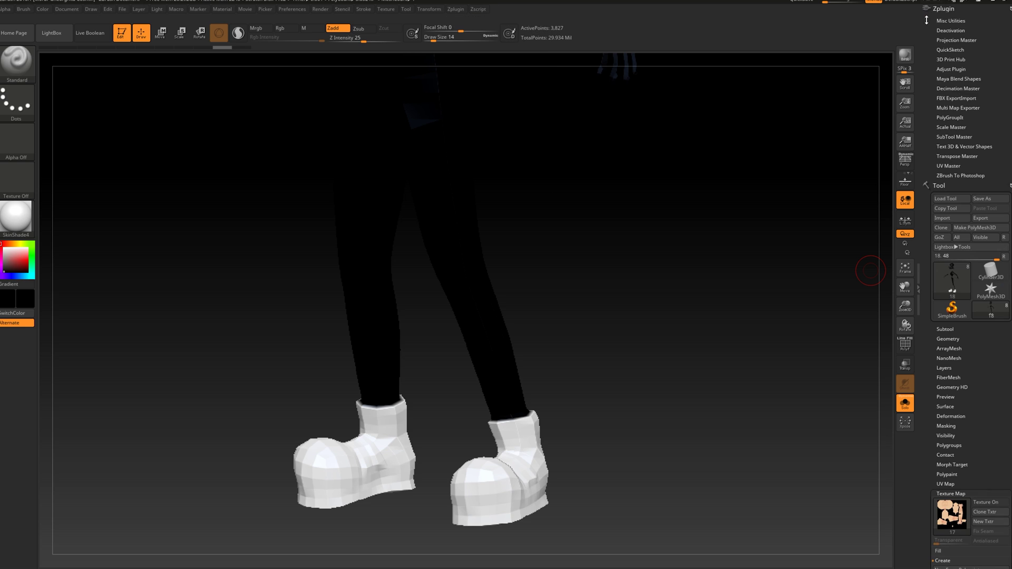
left_click(949, 166)
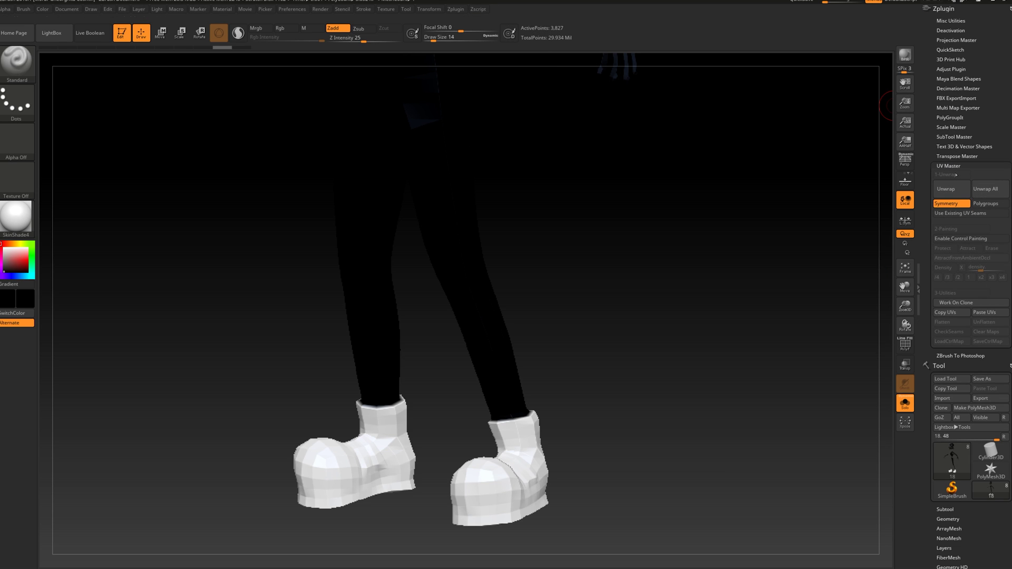
- Create a work clone of the body, copy the clone's UVs and paste them onto the original 18_01 model
left_click(956, 304)
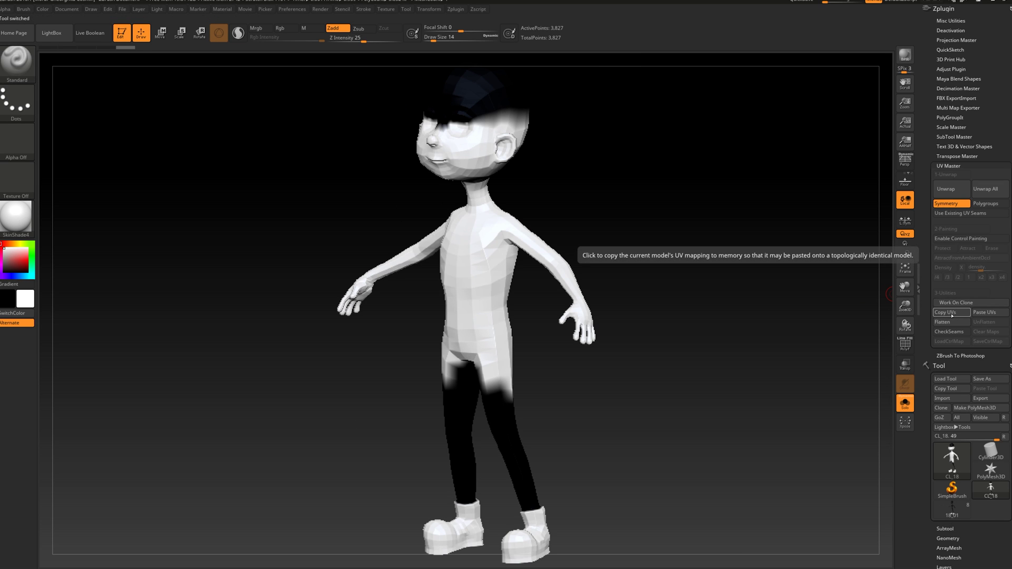
left_click(945, 314)
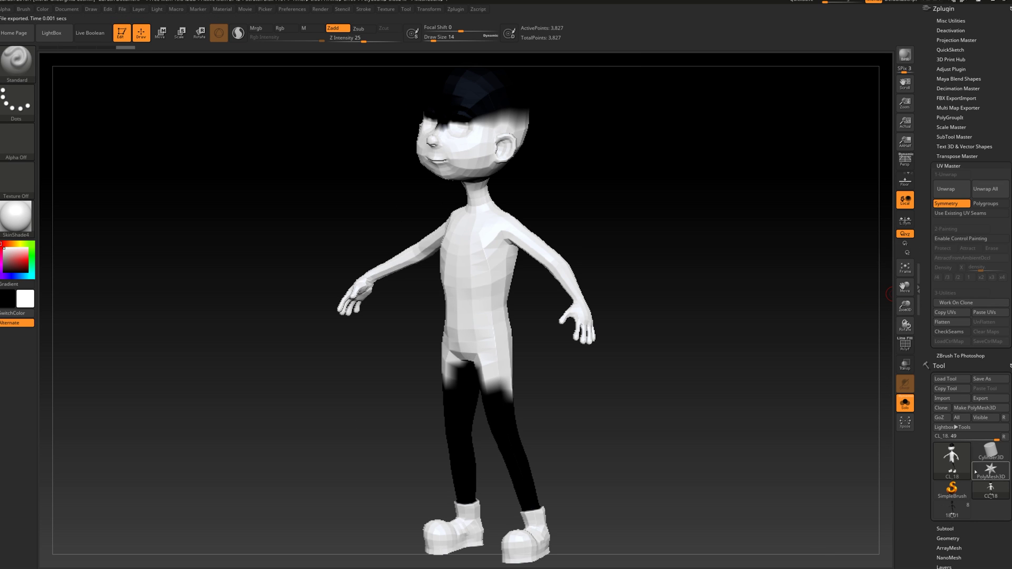
left_click(952, 508)
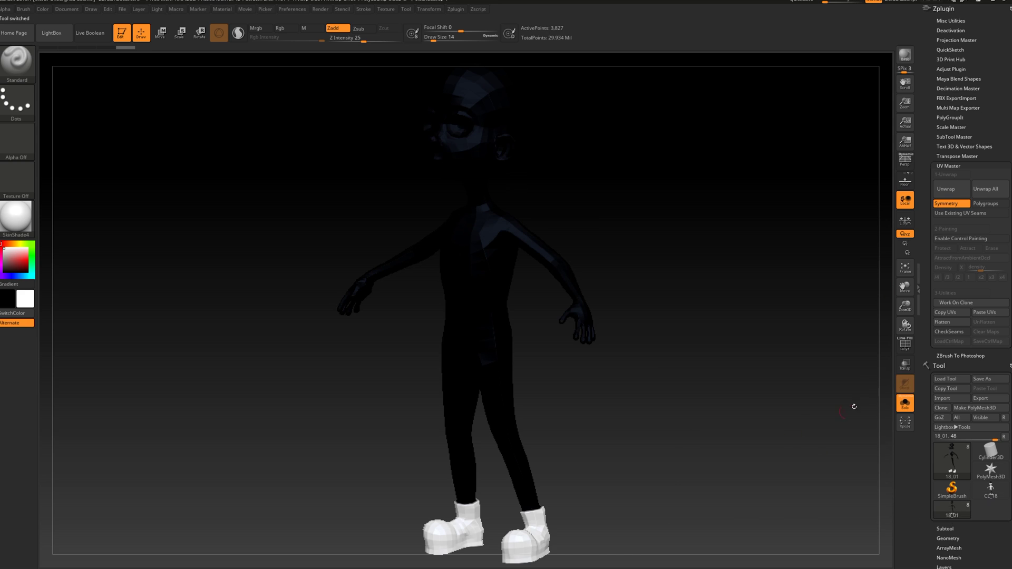
left_click(985, 312)
- Generate a new texture map from the body's black and white polypaint and preview it
scroll(987, 560, "down", 5)
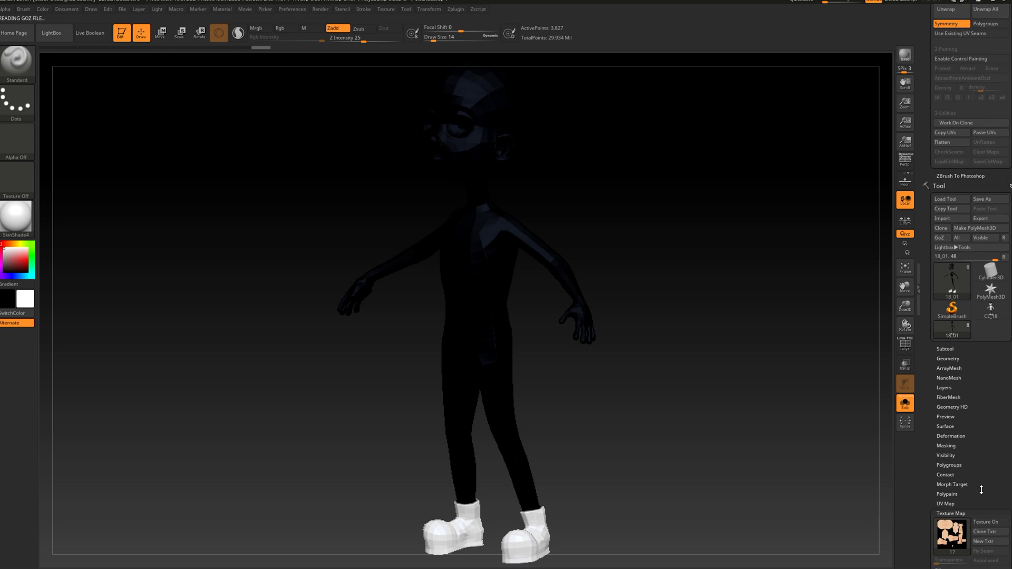
scroll(973, 491, "down", 3)
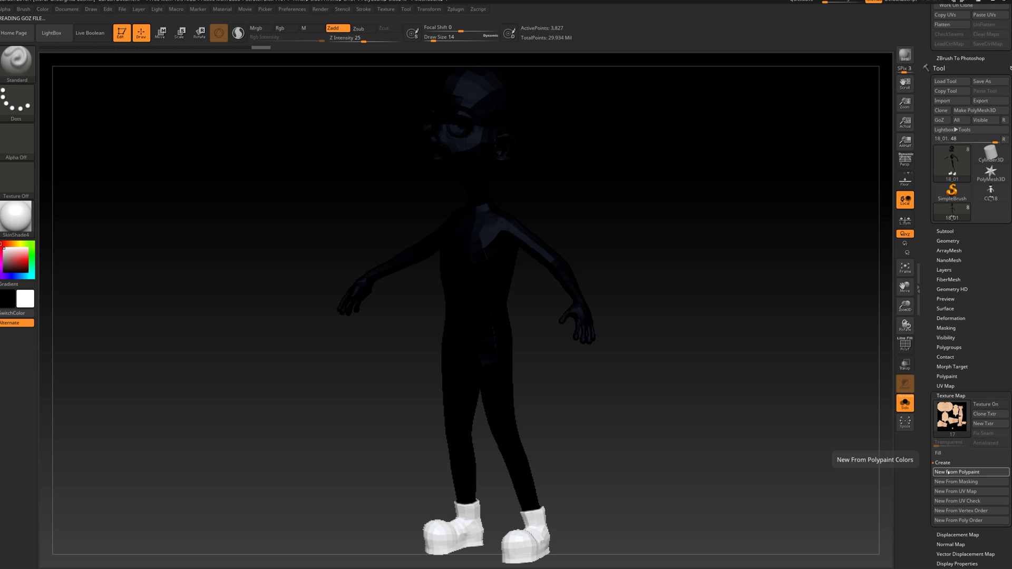
left_click(934, 473)
mouse_move(966, 428)
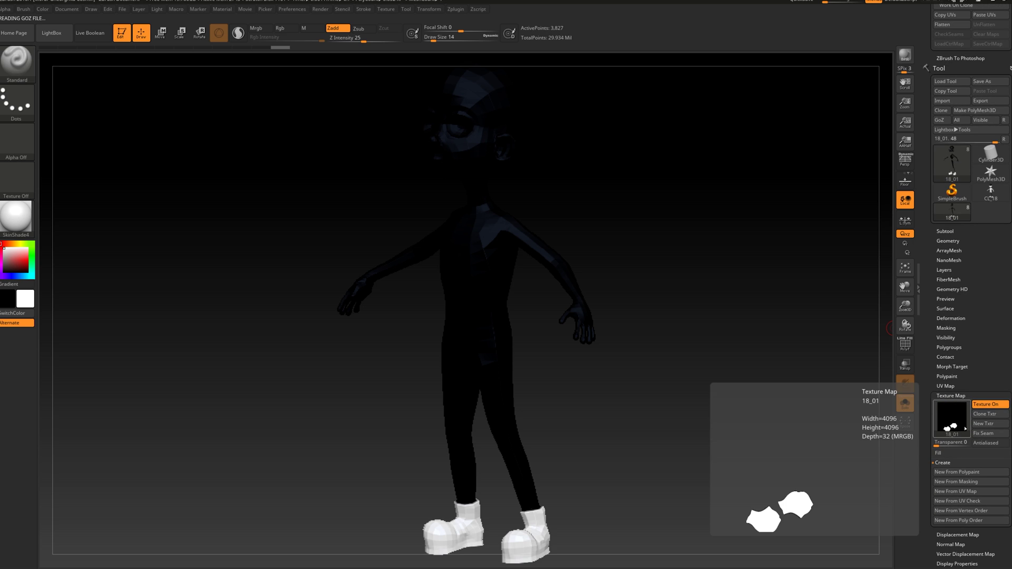
- Hide the shoes to inspect the rest of the body, and make the whole model visible again
left_click_drag(775, 452, 681, 467)
mouse_move(547, 483)
left_mouse_down("ctrl+alt+shift")
mouse_move(464, 488)
mouse_move(547, 476)
left_mouse_up("ctrl+alt+shift")
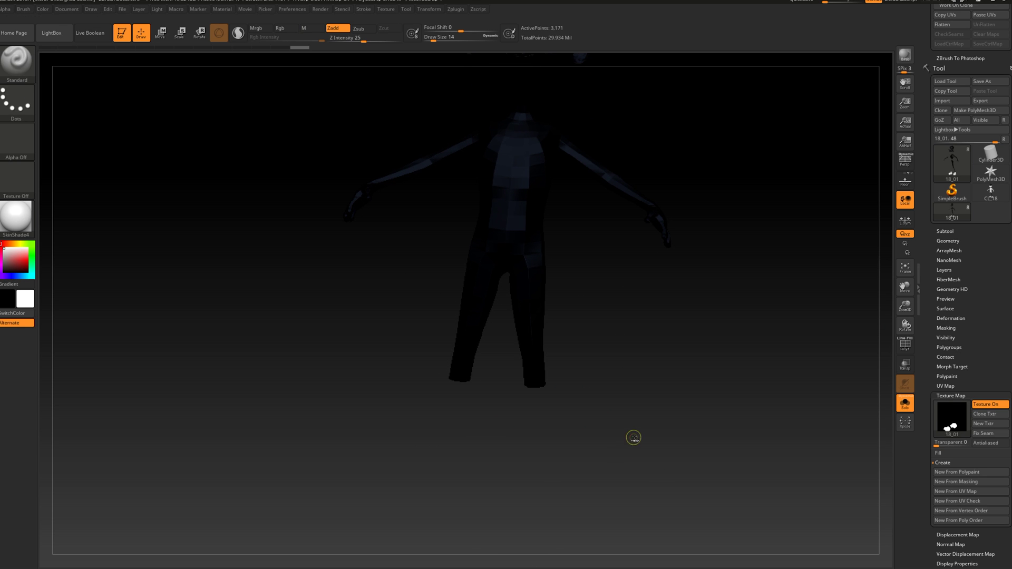
left_click(634, 437, "ctrl+shift")
mouse_move(643, 427)
left_mouse_down()
mouse_move(601, 430)
mouse_move(652, 423)
left_mouse_up()
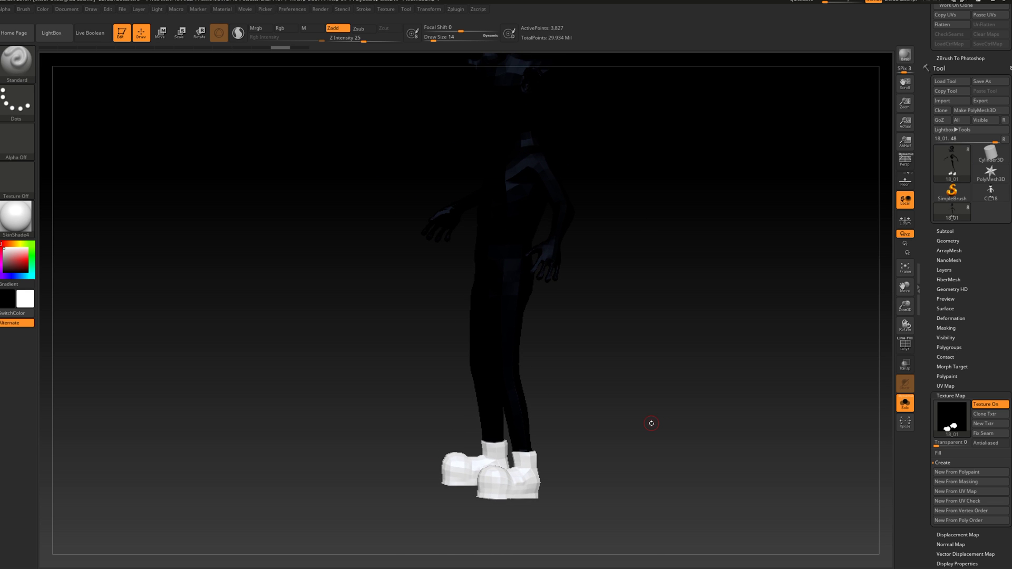
- Clone the black and white texture map into the texture library and leave the model's polygon wireframe turned off
left_click(905, 344)
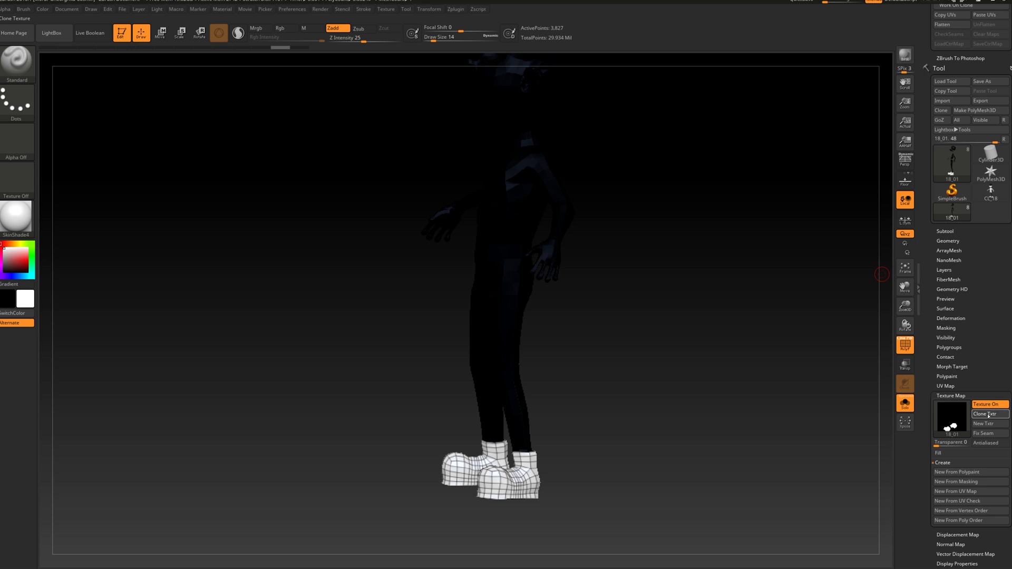
left_click(989, 415)
left_click(23, 187)
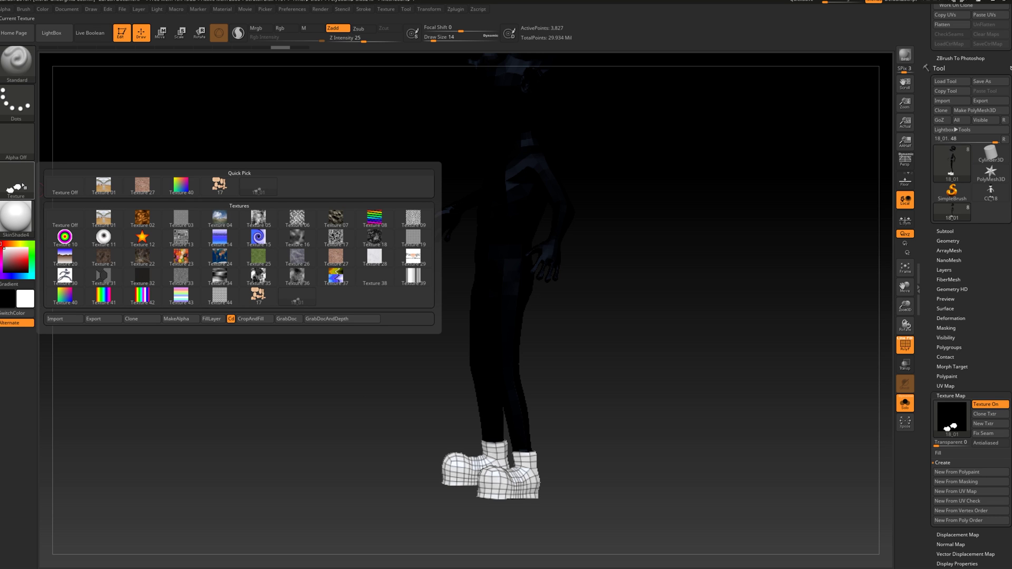
left_click_drag(703, 317, 823, 359)
left_click(907, 351)
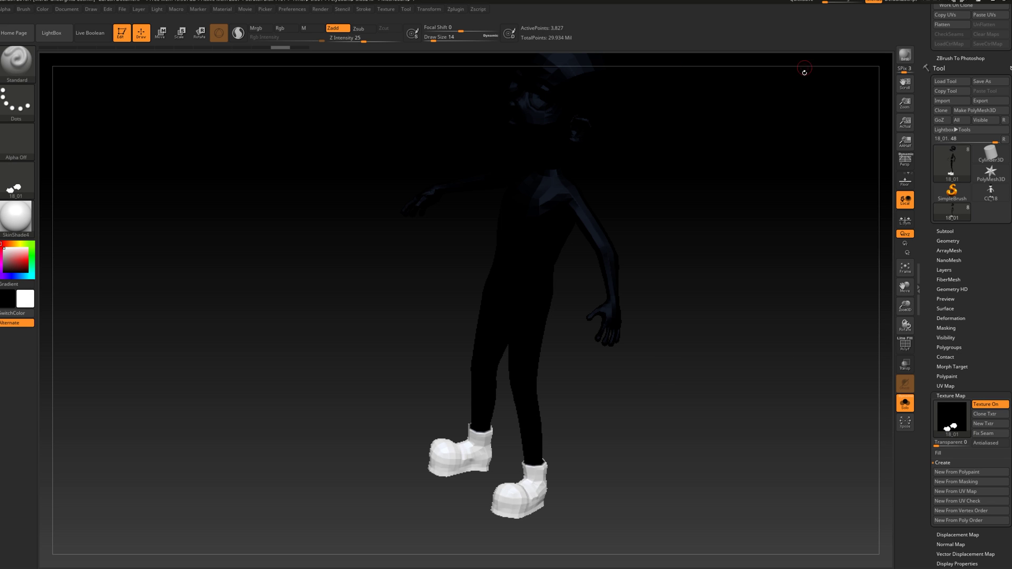
- Switch to the MAPS folder in File Explorer and examine the Alpha Shoes, Cavity, Diffuse, Displace and Flaky maps
key("alt+Tab")
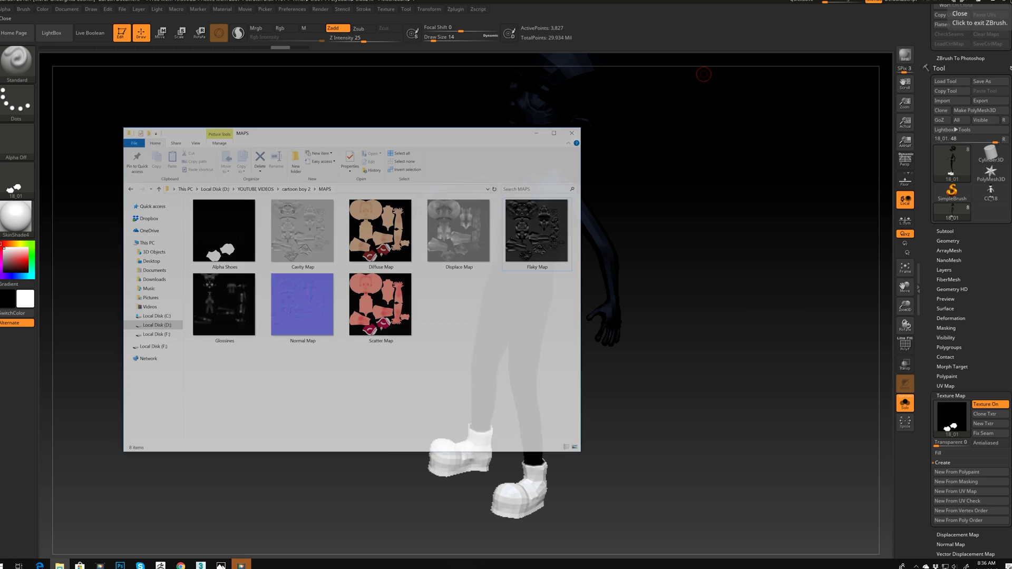
left_click_drag(360, 108, 455, 145)
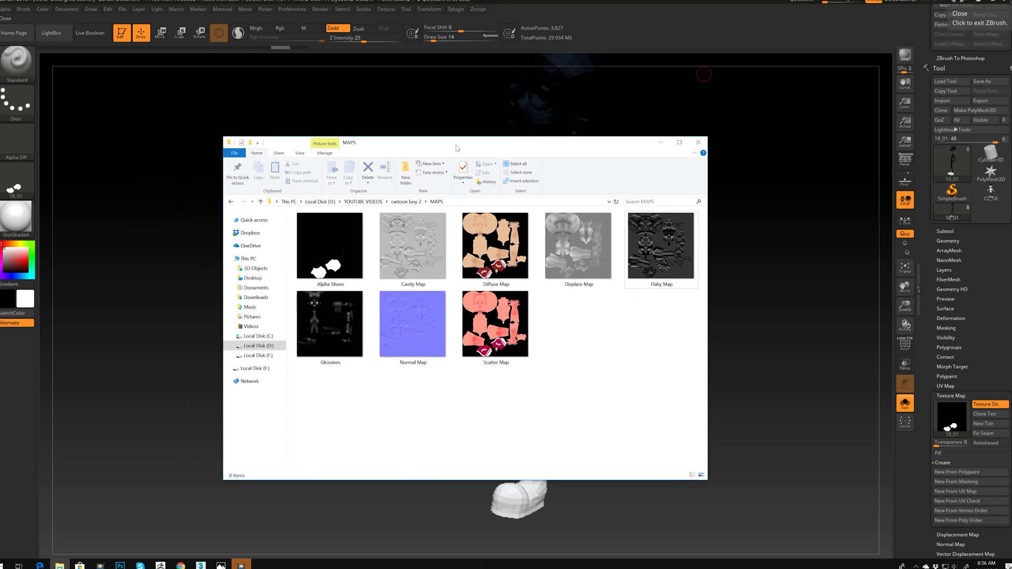
left_click(327, 260)
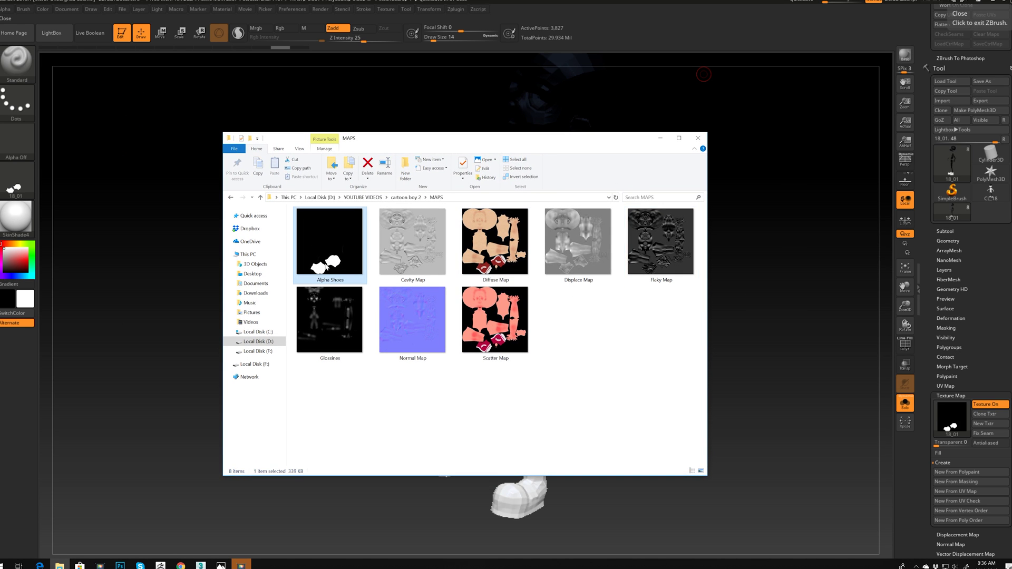
left_click(409, 240)
left_click(477, 262)
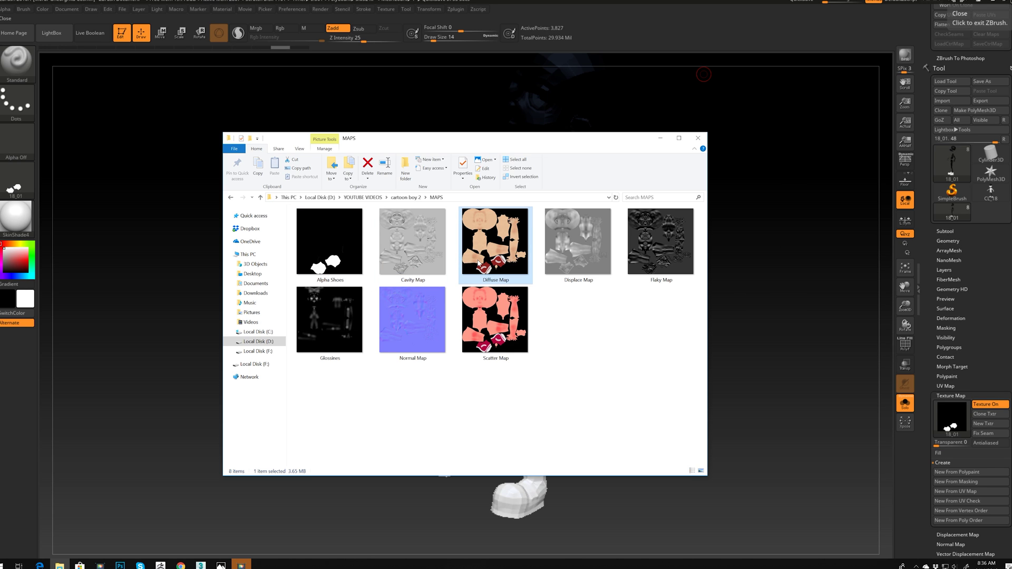
left_click(572, 268)
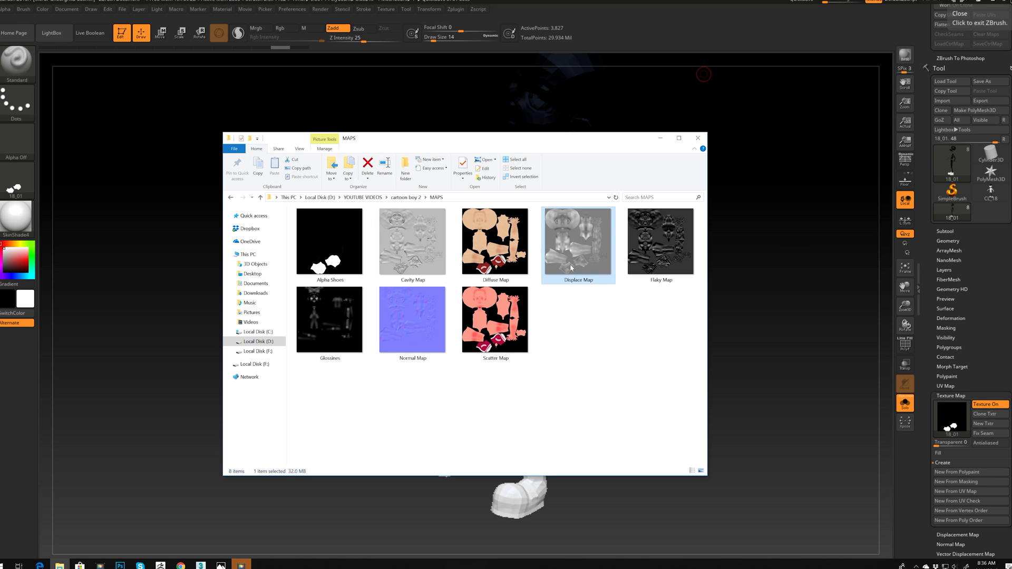
left_click(639, 261)
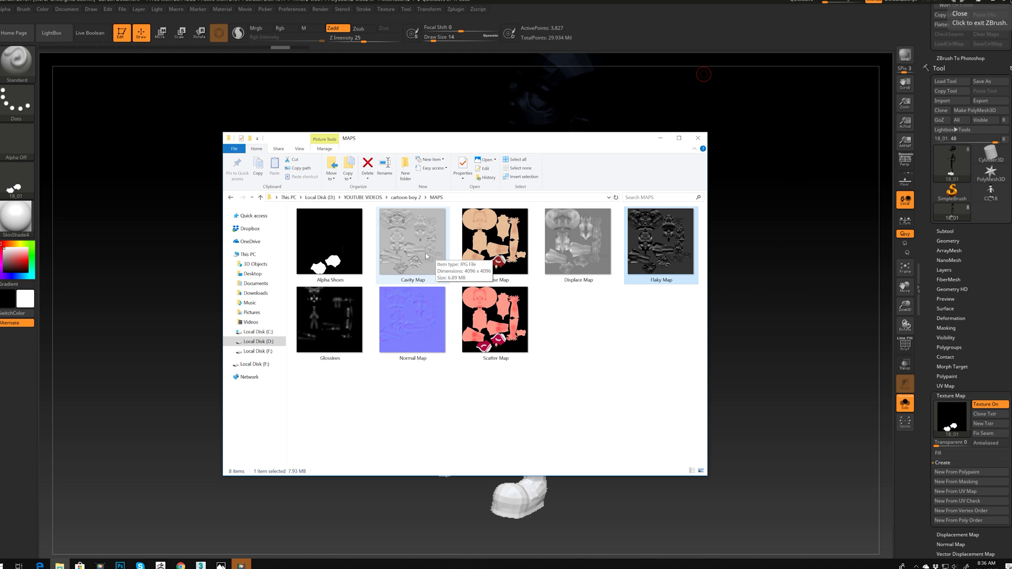
- Bring Cavity Map into Photoshop's Untitled-1 document, cancel its placement and close that document without saving
left_click_drag(430, 245, 569, 187)
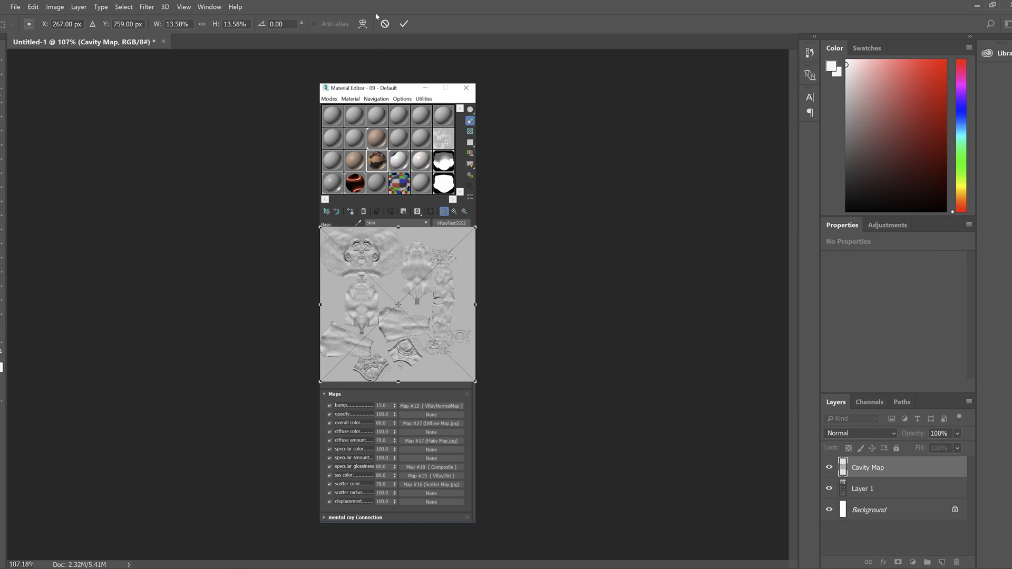
left_click(385, 24)
left_click(151, 41)
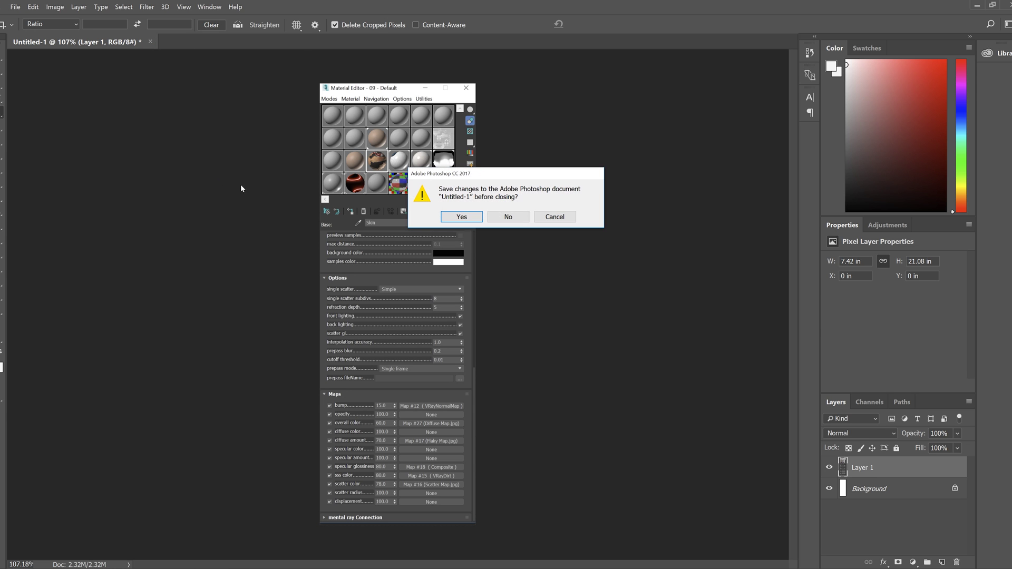
left_click(516, 217)
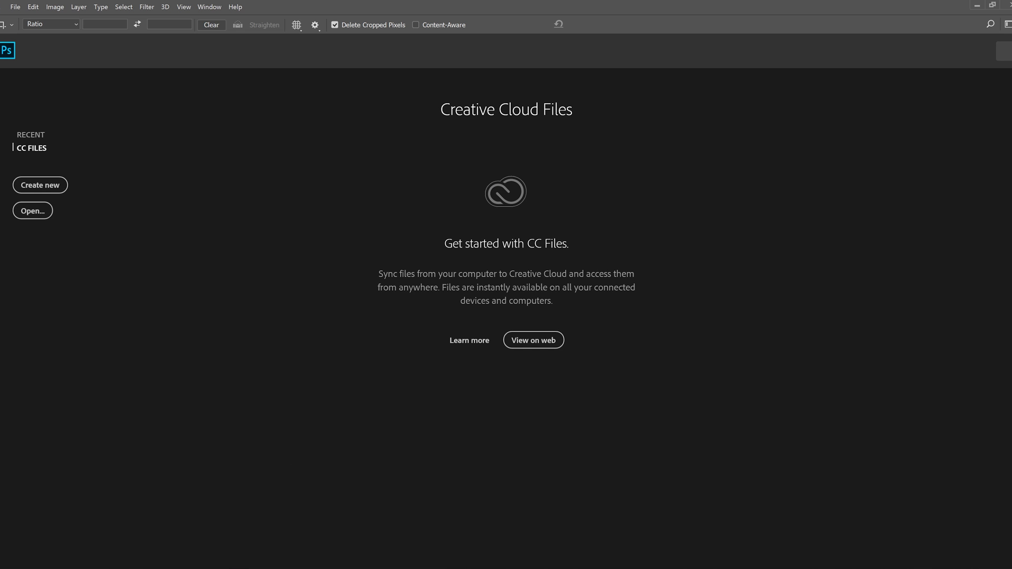
- Open Flaky Map from the MAPS folder as its own Photoshop document and fit it to the view
key("alt+Tab")
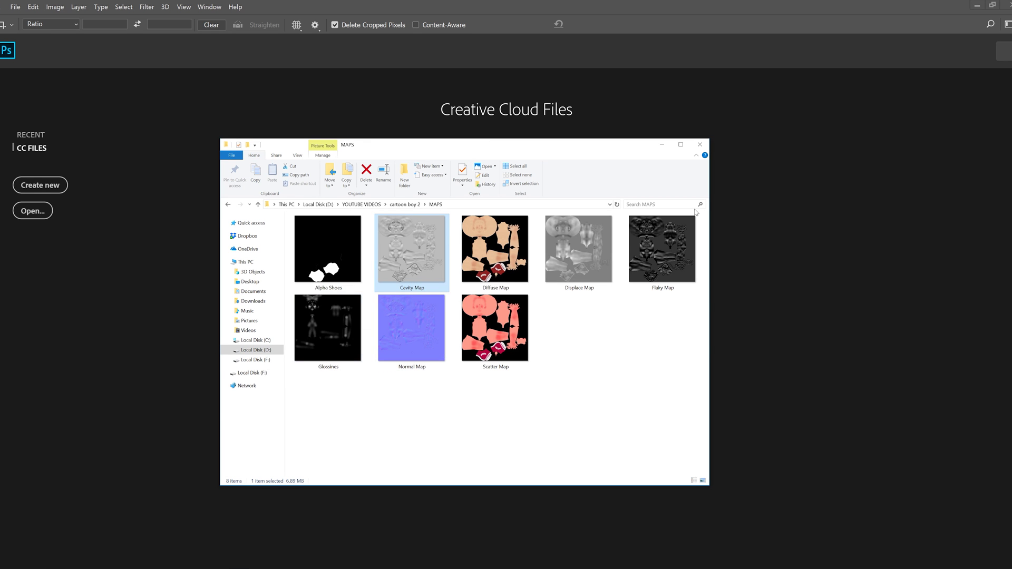
left_click_drag(662, 249, 142, 311)
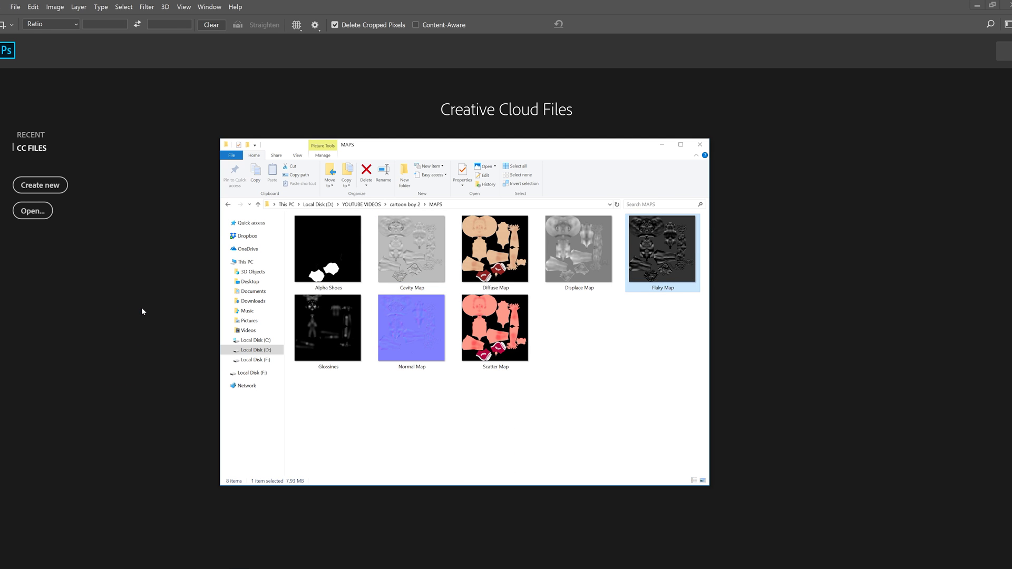
left_click(663, 145)
key("ctrl+0")
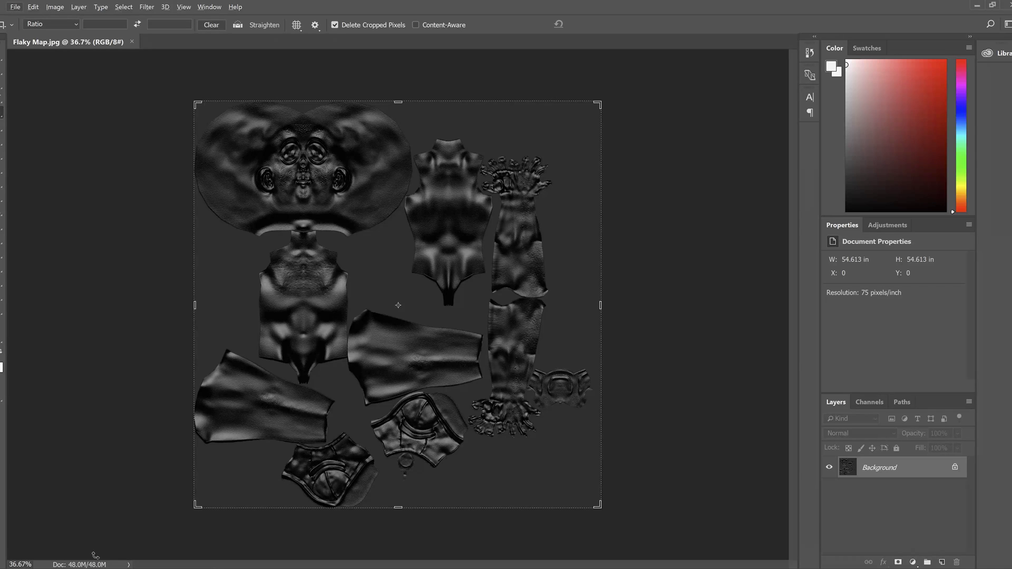
- Open Cavity Map from the MAPS folder as a second Photoshop document beside Flaky Map
key("alt+Tab")
left_click_drag(579, 249, 480, 160)
left_click_drag(412, 248, 173, 46)
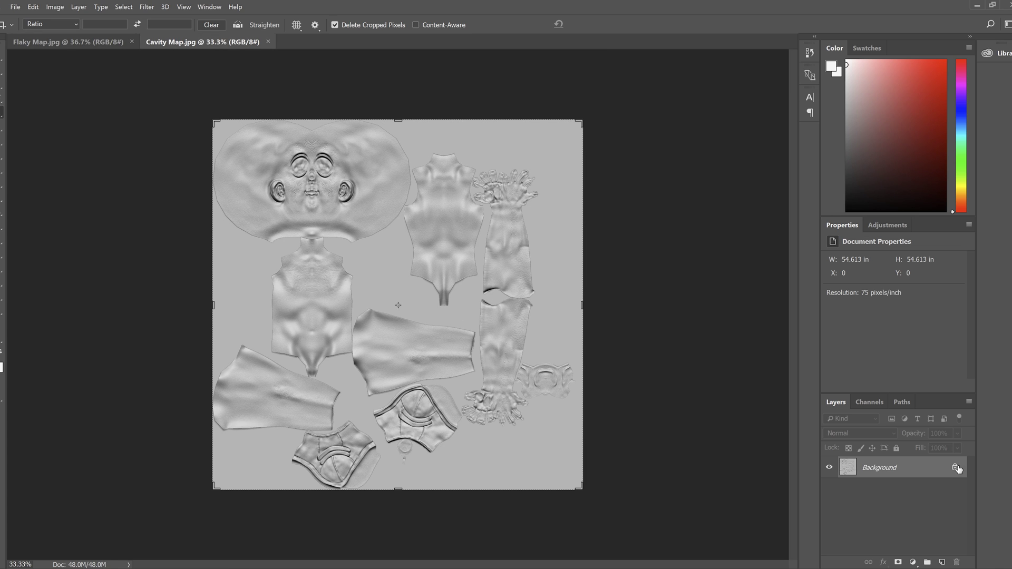
- Darken the cavity map using a Levels adjustment layer with black input 172 and merge it into the background
left_click(912, 562)
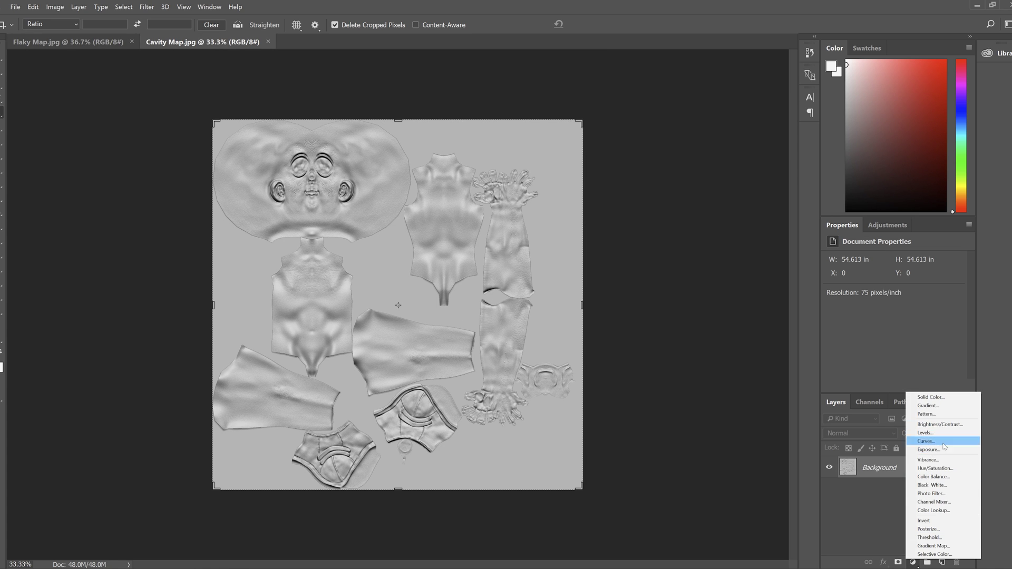
left_click(925, 433)
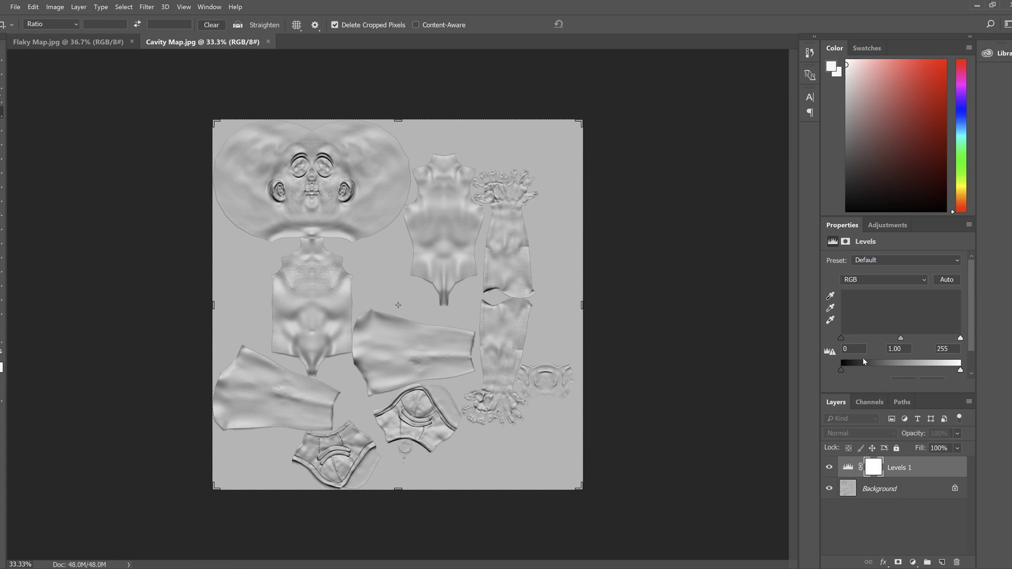
left_click_drag(843, 338, 922, 338)
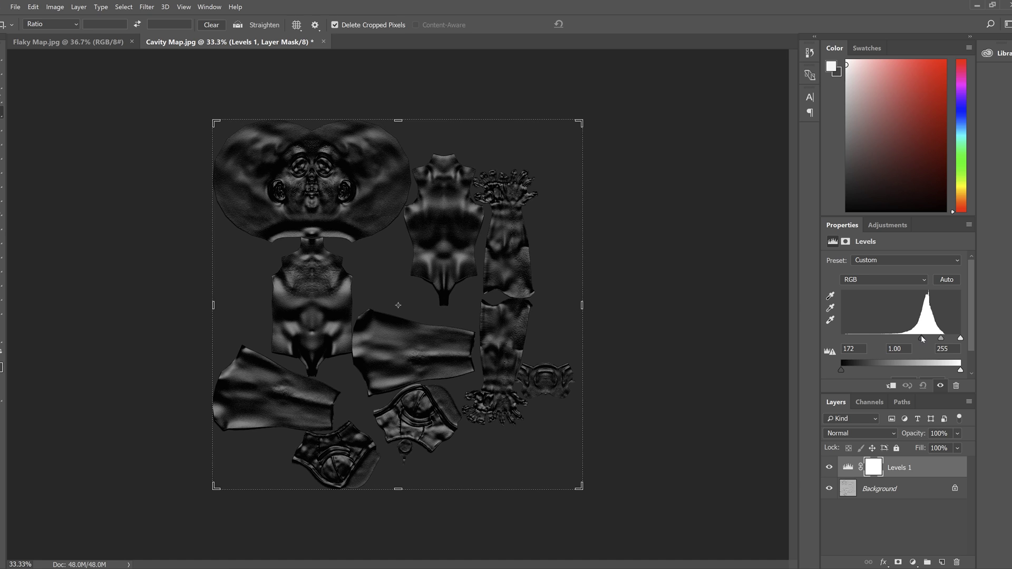
left_click(885, 489)
key("ctrl+shift+e")
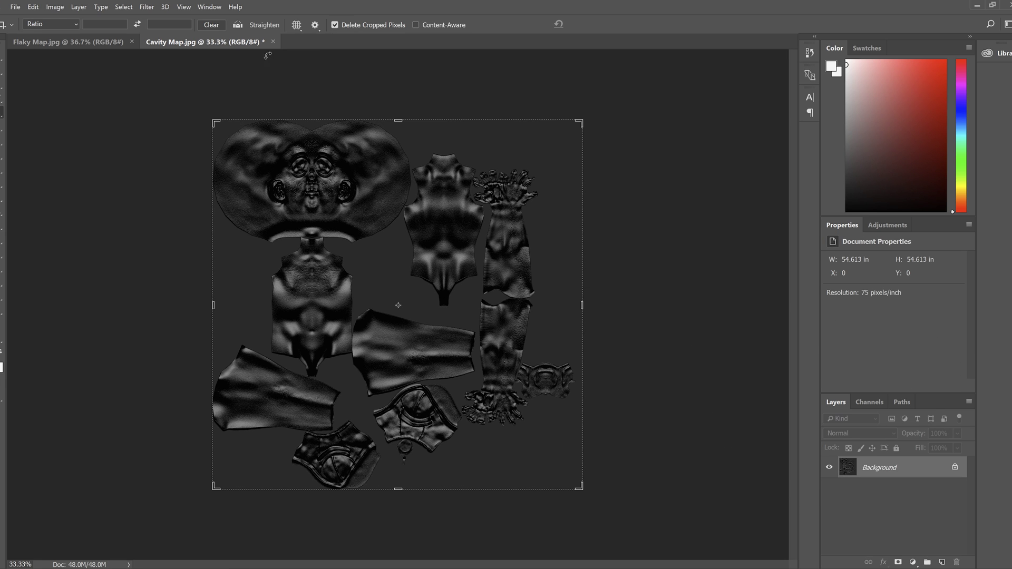
- Sharpen the darkened cavity map with an Unsharp Mask of 134% amount and 1.0 pixel radius
left_click(152, 8)
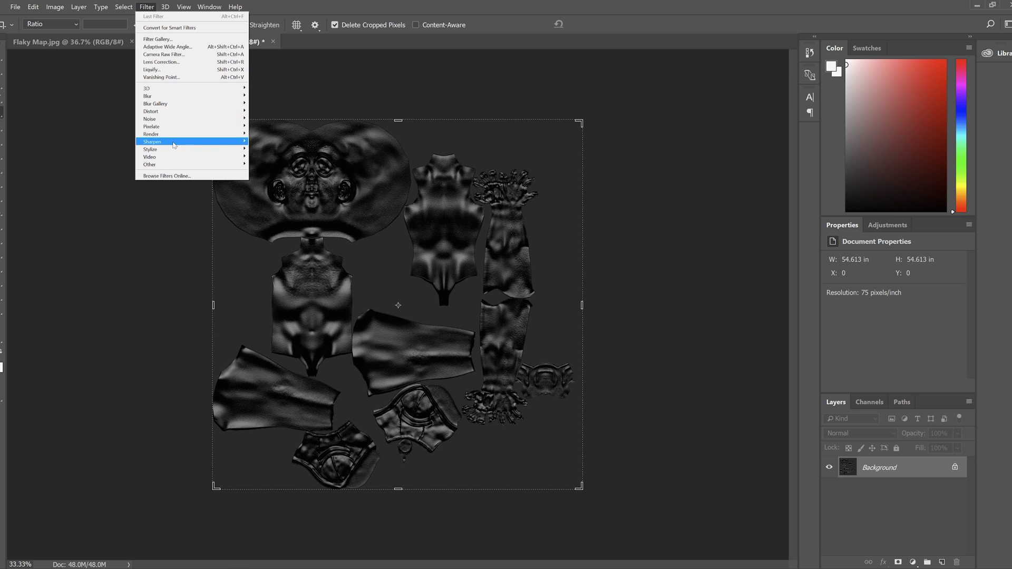
mouse_move(179, 146)
left_click(272, 180)
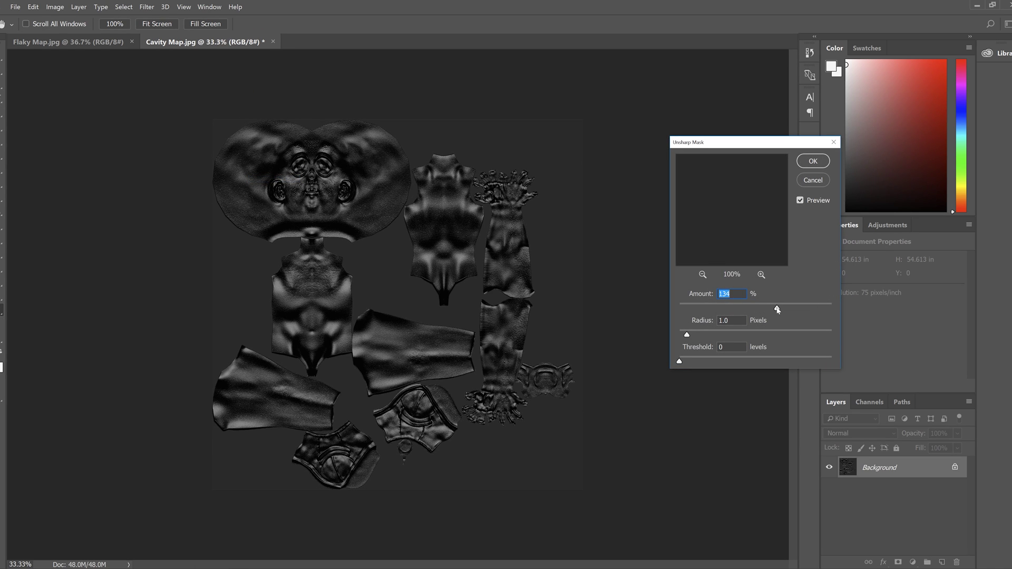
left_click(812, 162)
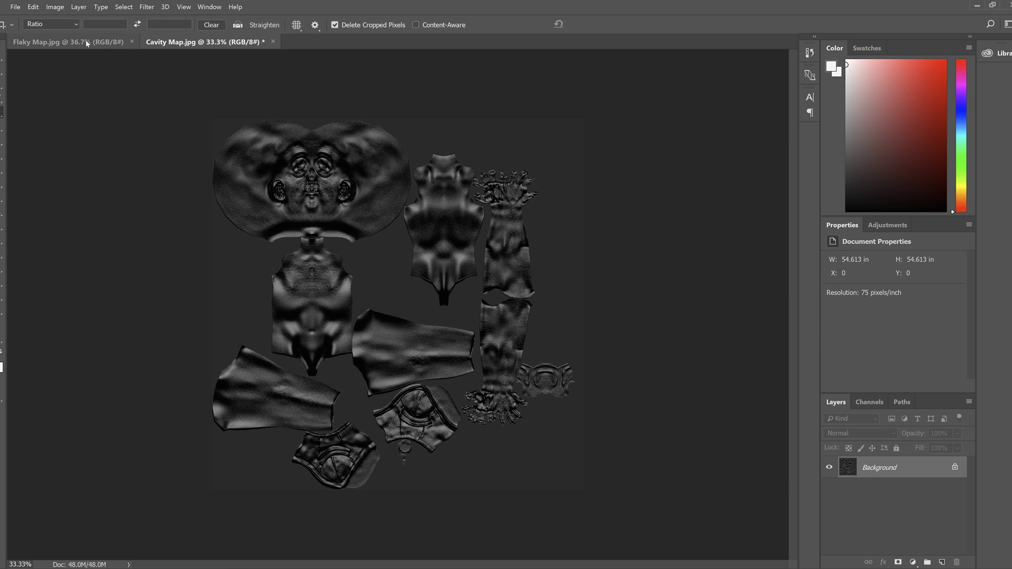
- Try to save the sharpened map as a JPEG over Flaky Map in the MAPS folder
left_click(15, 7)
left_click(49, 89)
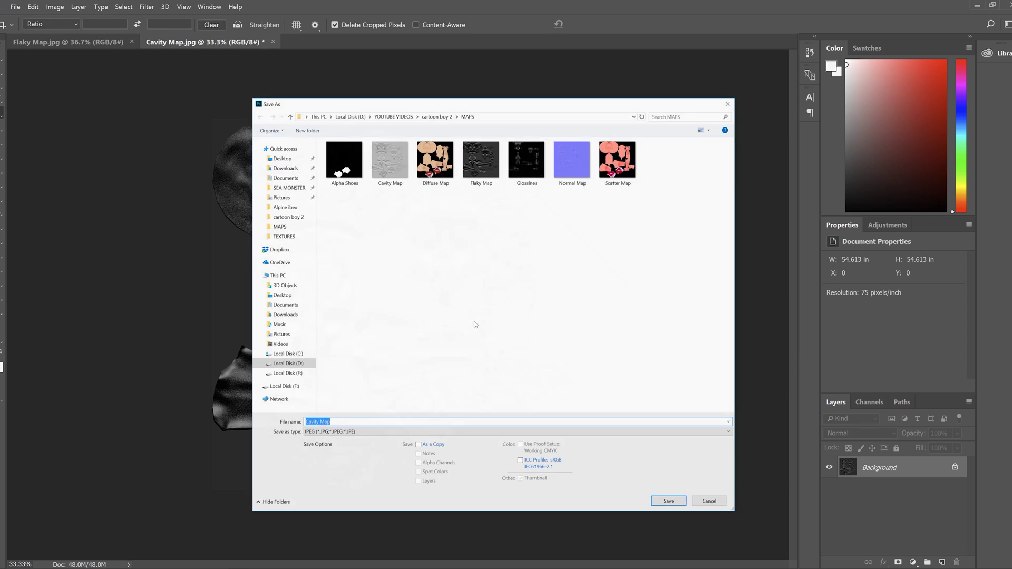
double_click(490, 175)
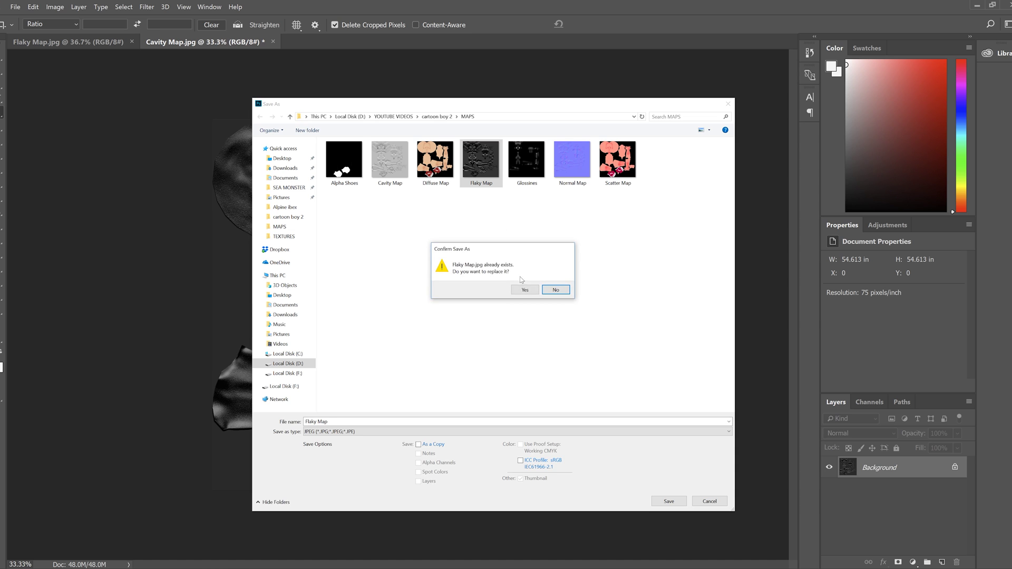
left_click(522, 289)
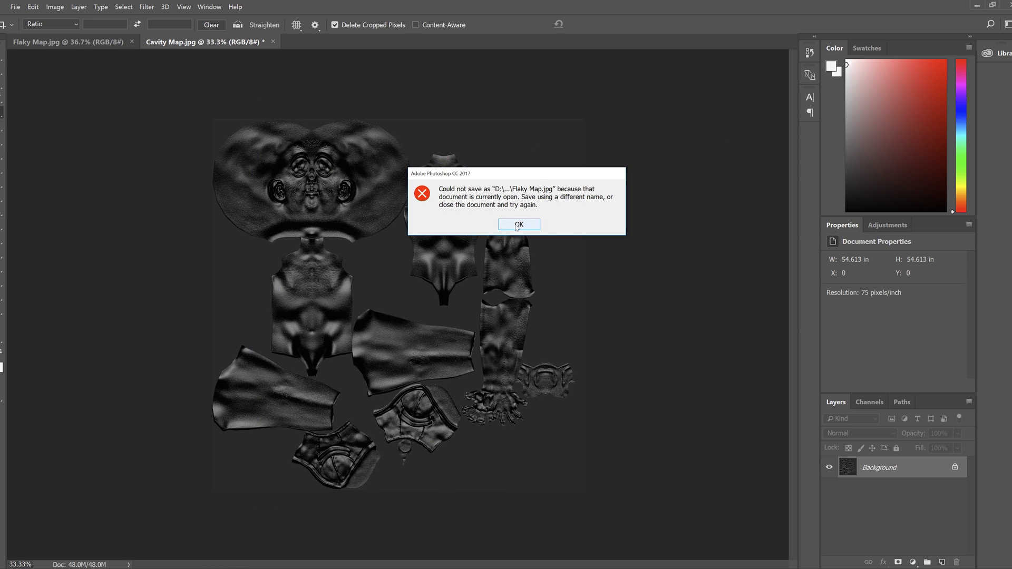
left_click(519, 225)
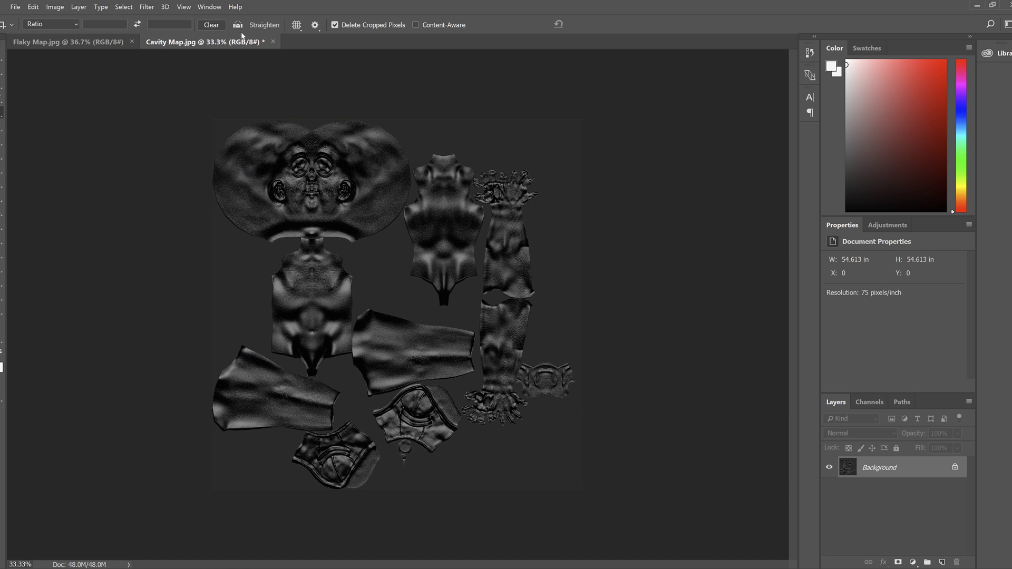
- Close the Flaky Map document and save the sharpened cavity map as a JPEG over Flaky Map in MAPS at quality 12
left_click(131, 42)
left_click(15, 7)
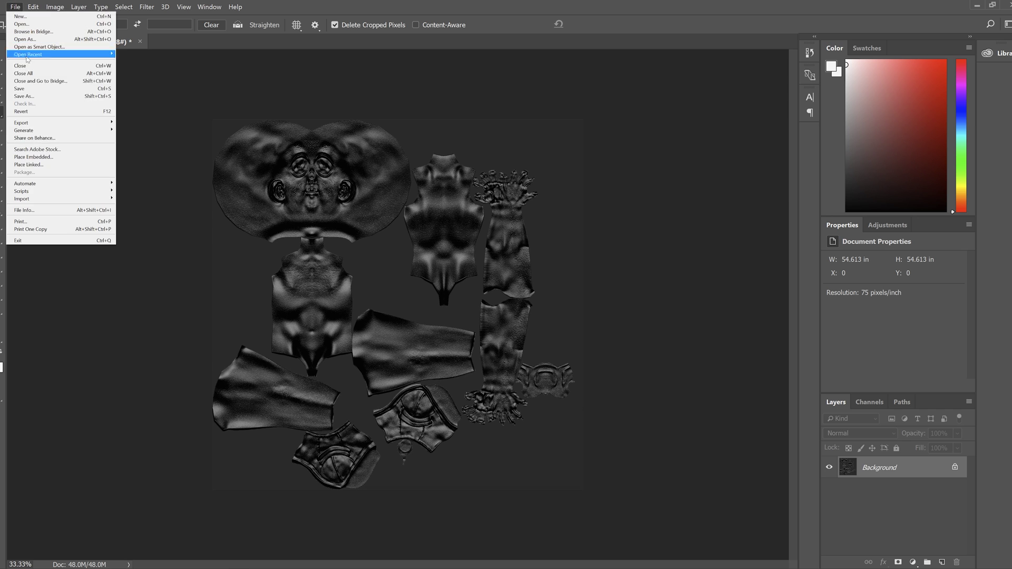
left_click(24, 97)
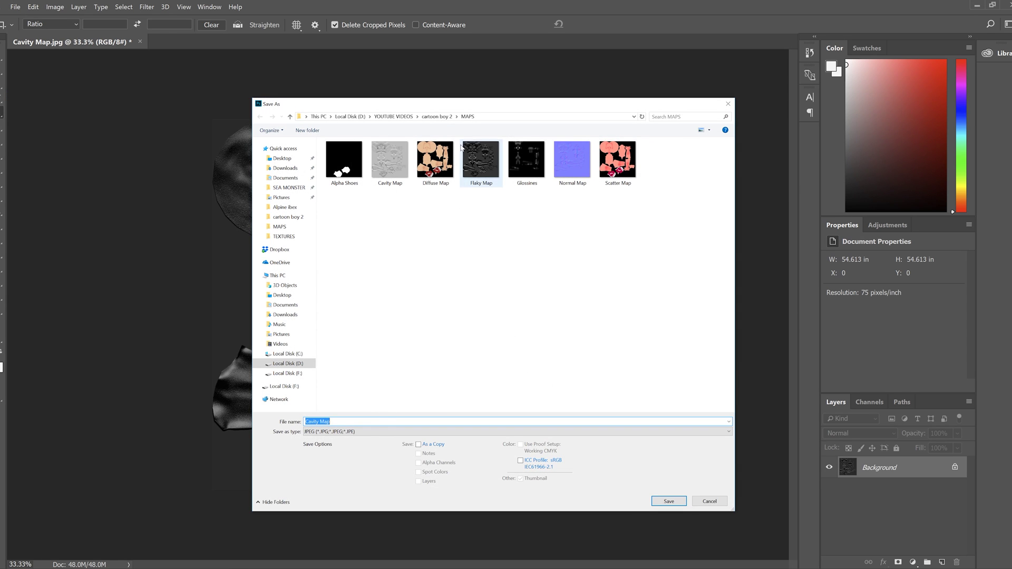
double_click(471, 163)
left_click(524, 290)
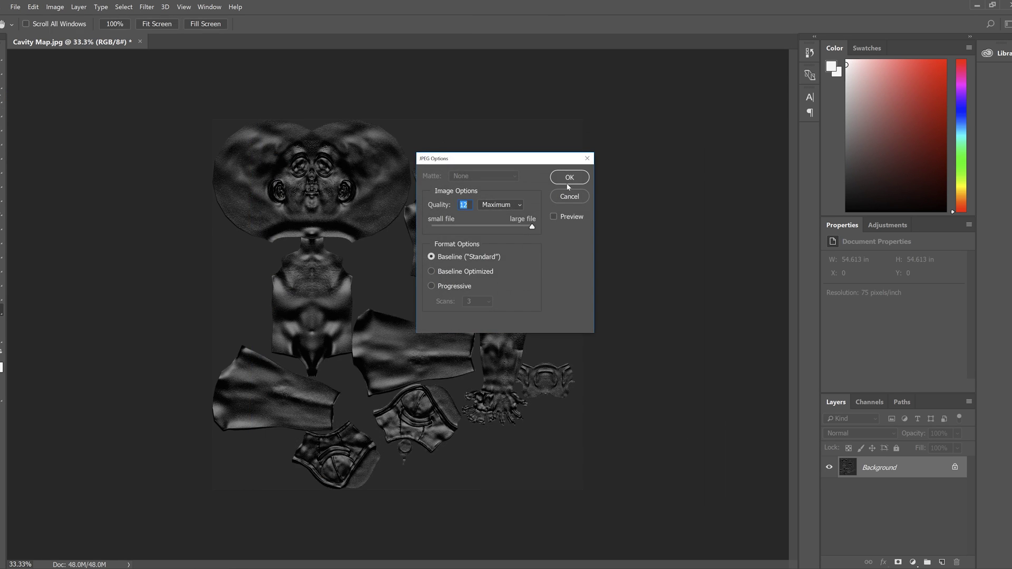
left_click(569, 179)
- Examine the Glossines map in the MAPS folder
key("alt+Tab")
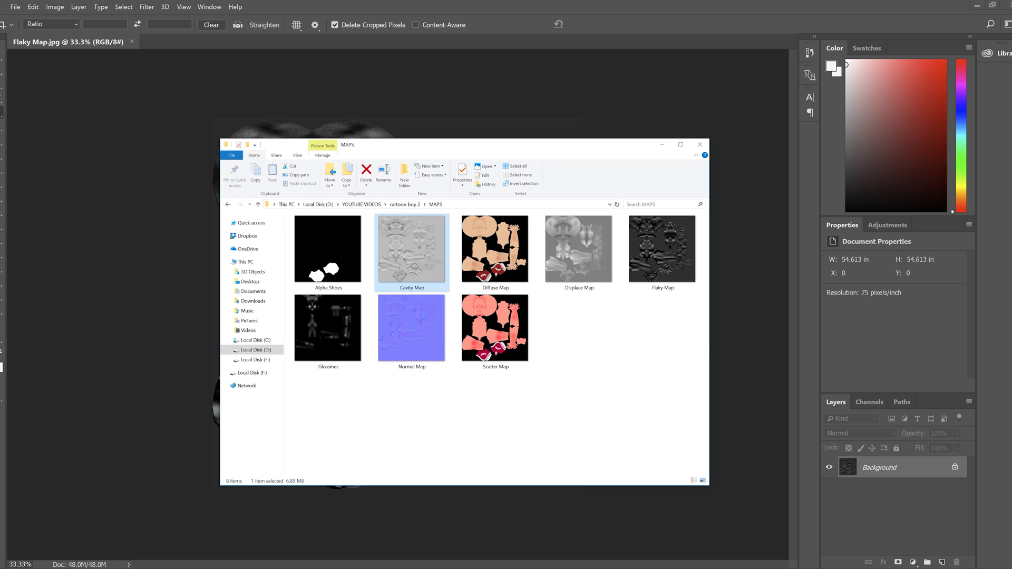
left_click(506, 396)
left_click(343, 352)
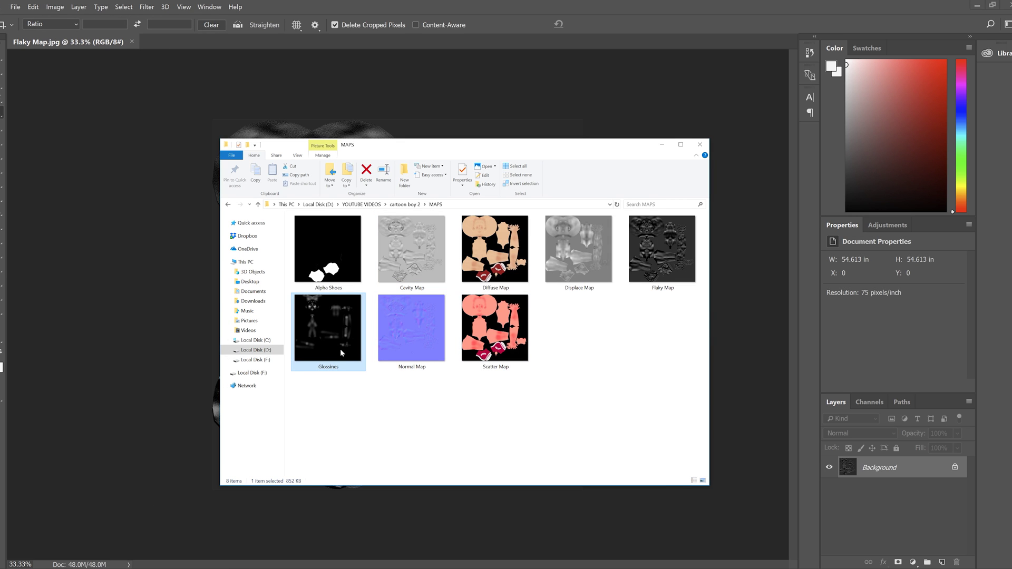
- In ZBrush, turn off the shoe texture on the boy model and fill the model with white
key("alt+Tab")
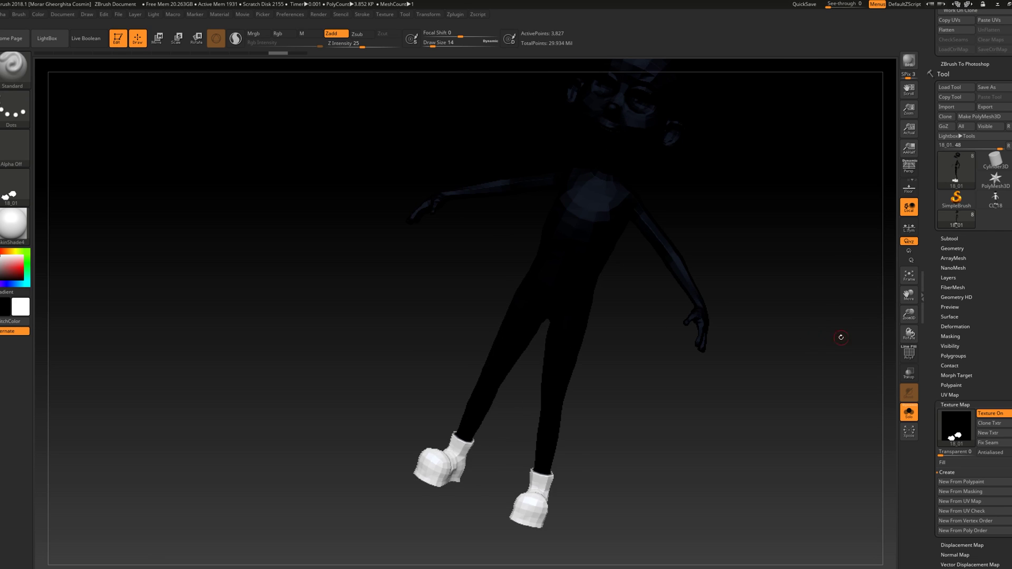
left_click(990, 413)
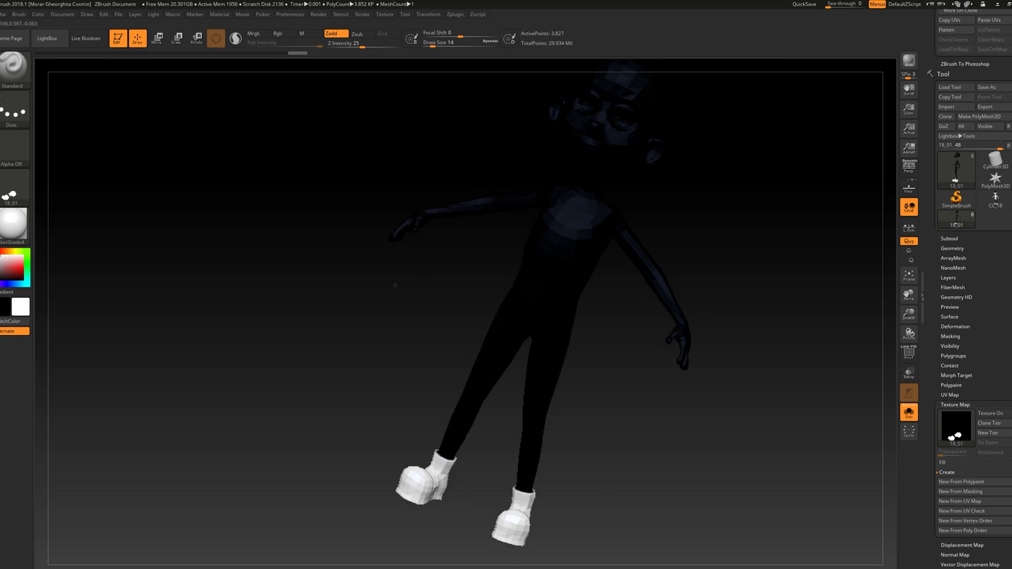
left_click(14, 189)
left_click(61, 193)
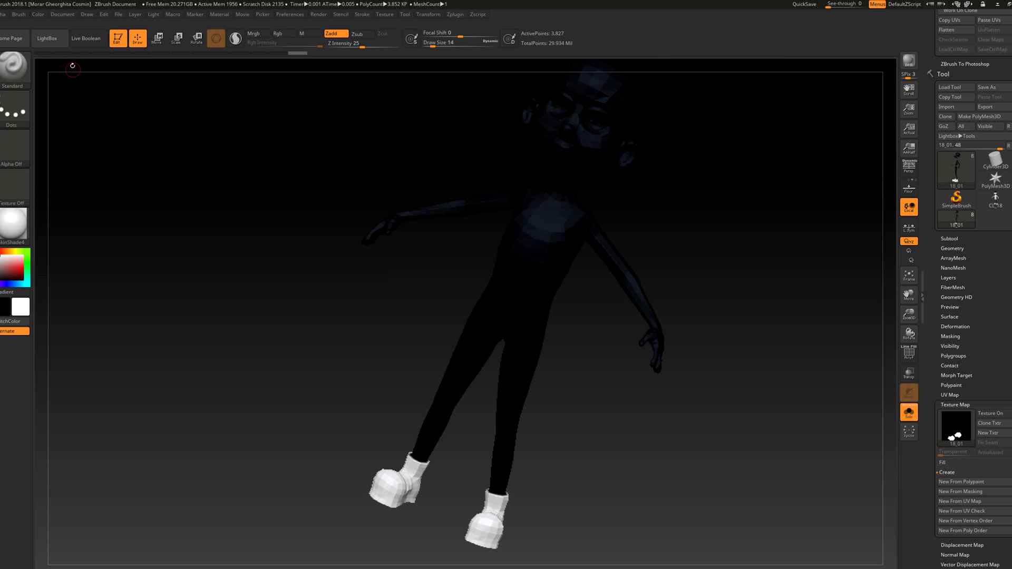
left_click(38, 15)
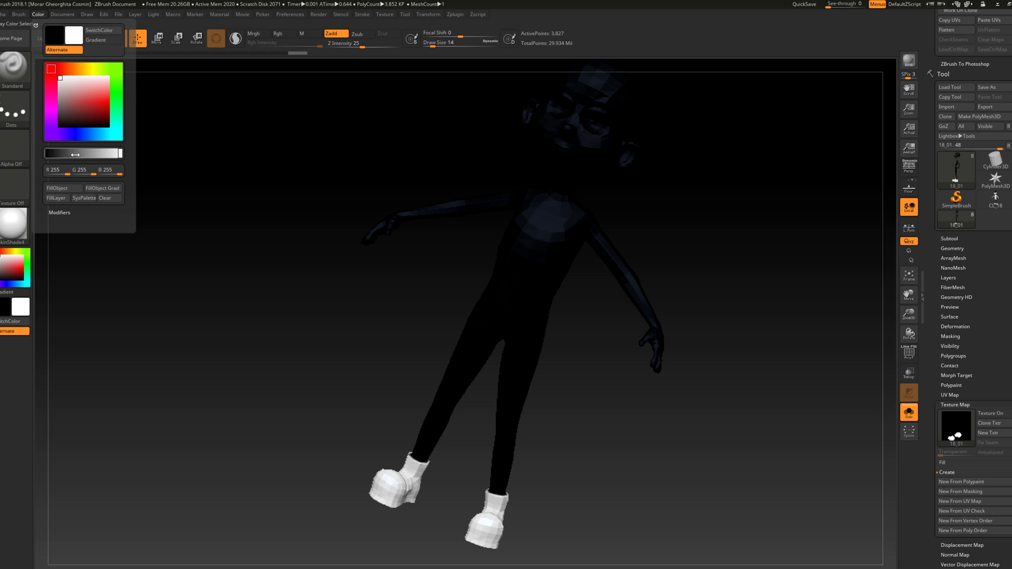
left_click(57, 188)
- Turn on perspective and raise the boy model to subdivision level 6
left_click_drag(313, 261, 570, 250, "shift")
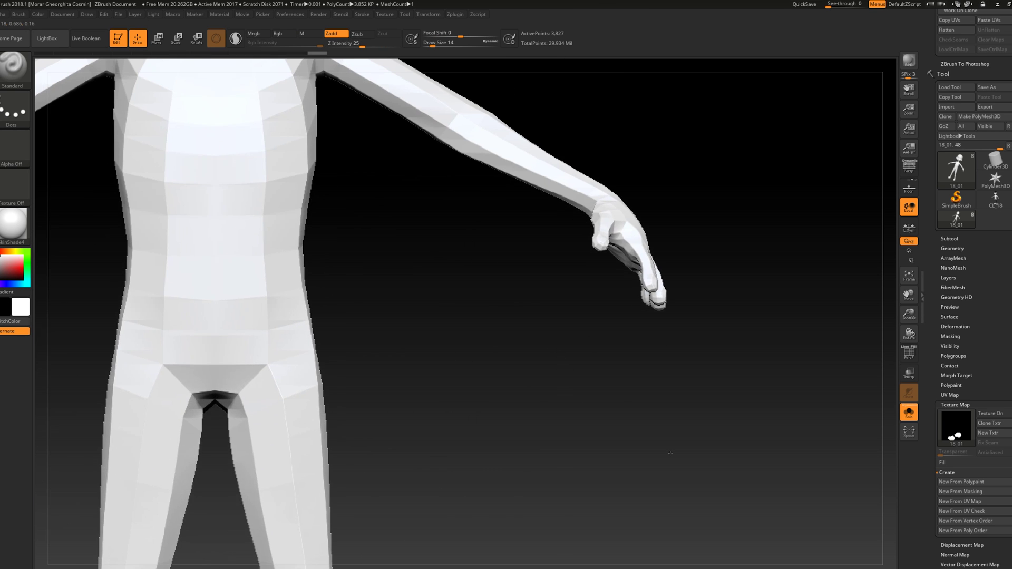
left_click_drag(604, 144, 880, 398, "alt")
left_click(952, 248)
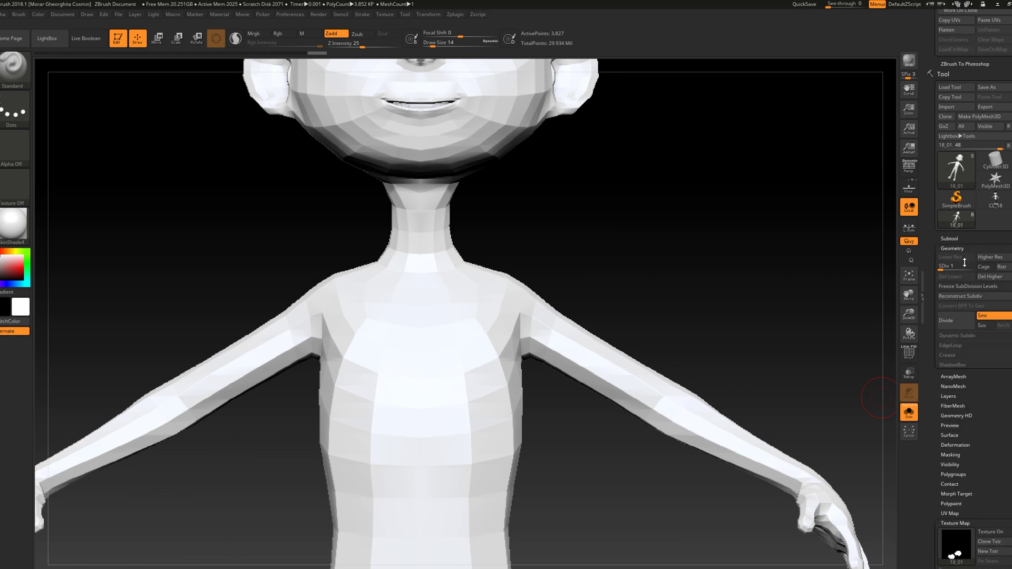
left_click(909, 168)
left_click_drag(943, 266, 957, 268)
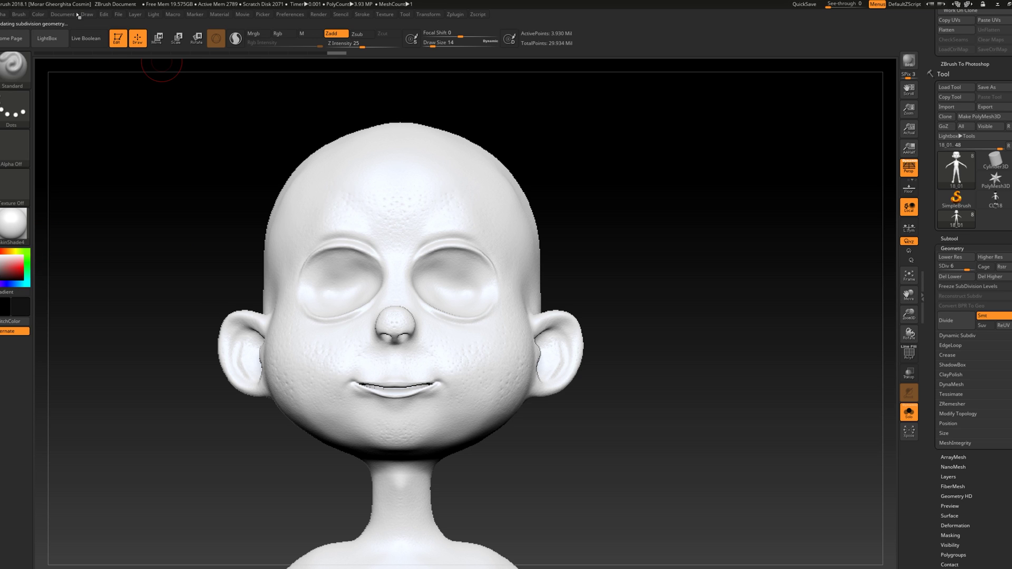
- Fill the boy with near-black (RGB 20) and set the Standard brush to paint white colour only at Rgb intensity 52
left_click(41, 16)
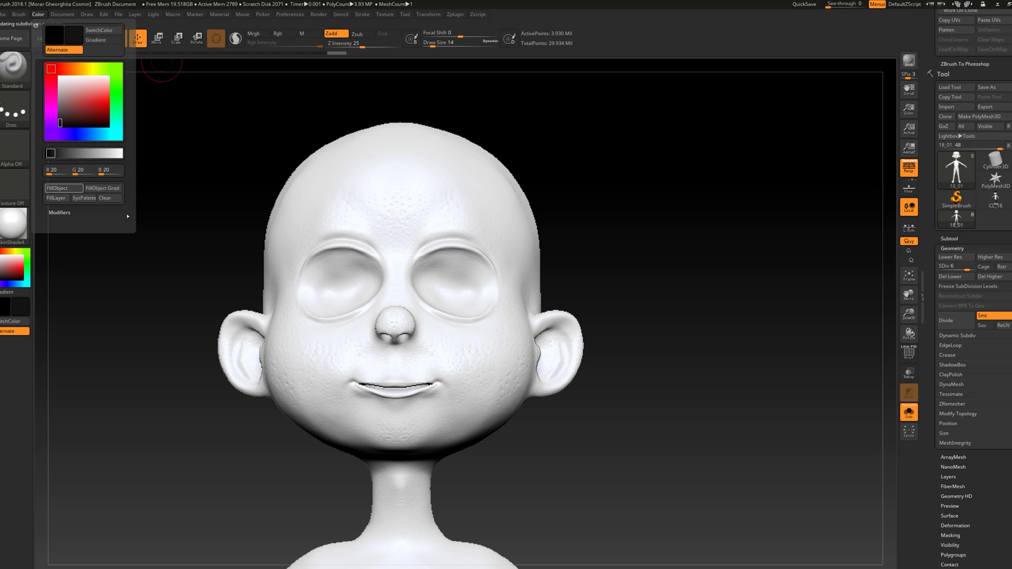
left_click(63, 188)
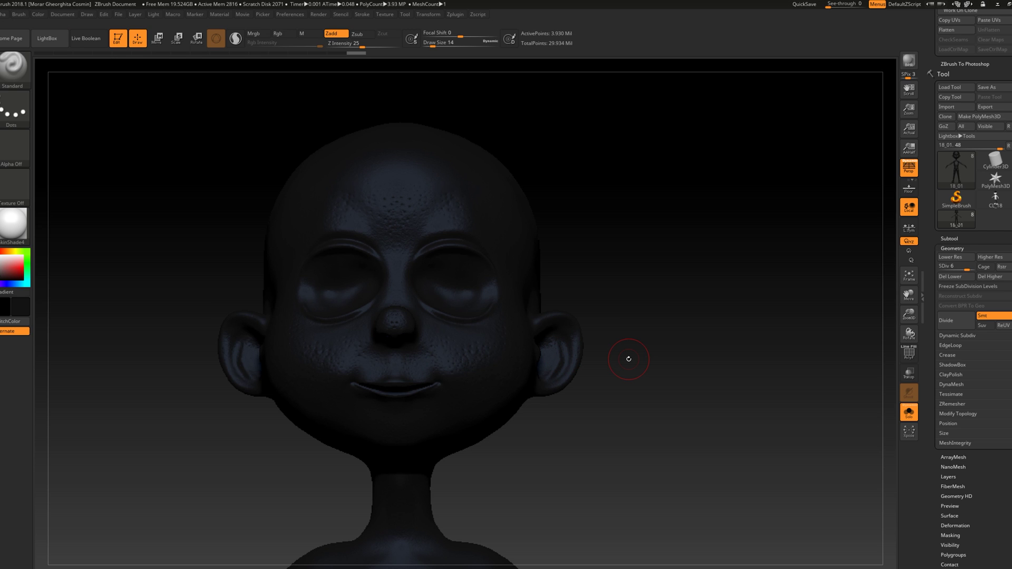
left_click(10, 258, "alt")
left_click(331, 34)
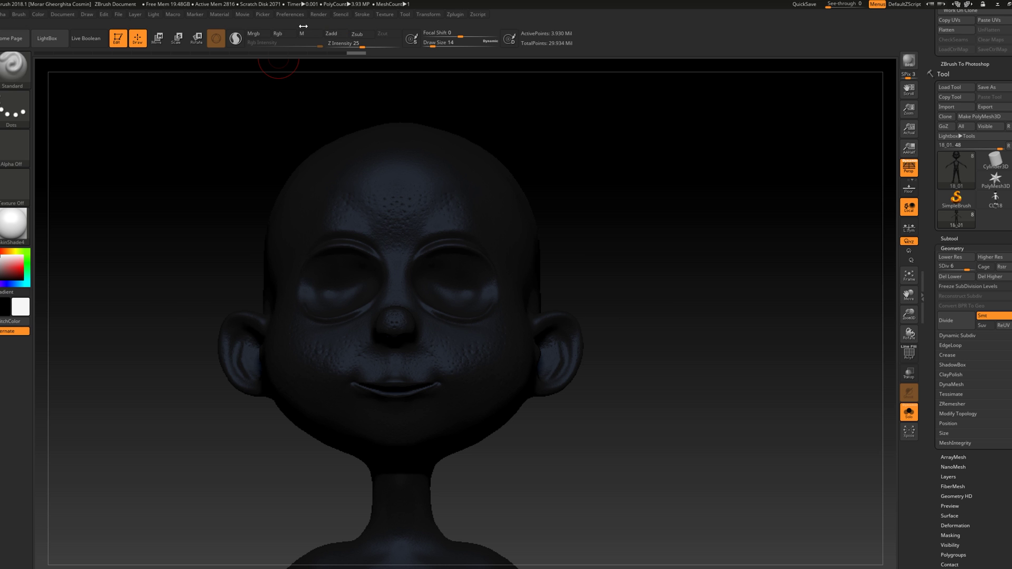
left_click(278, 33)
left_click_drag(292, 45, 301, 45)
- Paint soft white glossy areas on the tip of the nose and under both eyes
mouse_move(672, 176)
left_mouse_down("alt")
mouse_move(697, 226)
mouse_move(644, 384)
mouse_move(716, 385)
mouse_move(742, 475)
left_mouse_up("alt")
left_click_drag(459, 262, 466, 258)
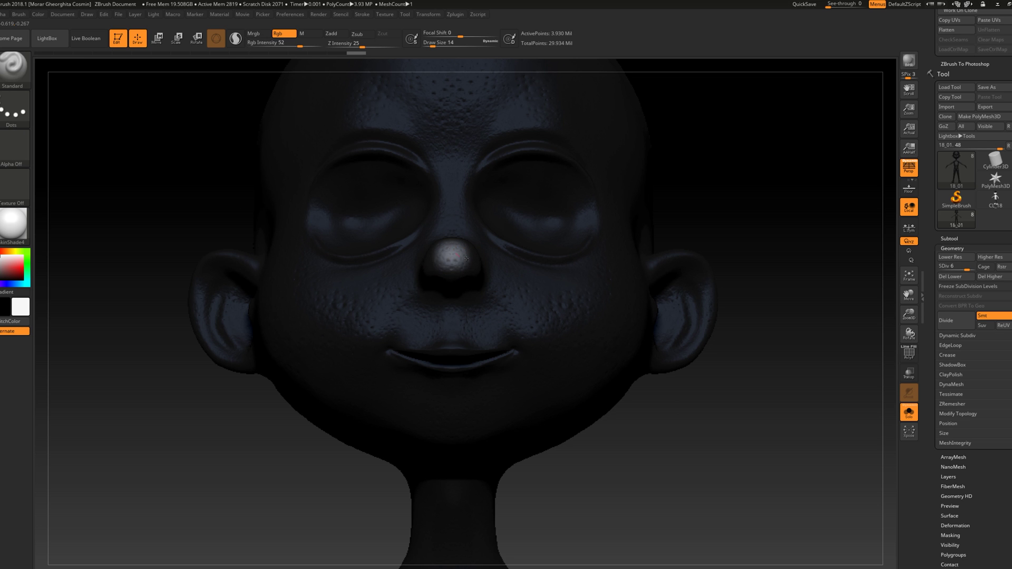
left_click_drag(685, 482, 448, 184)
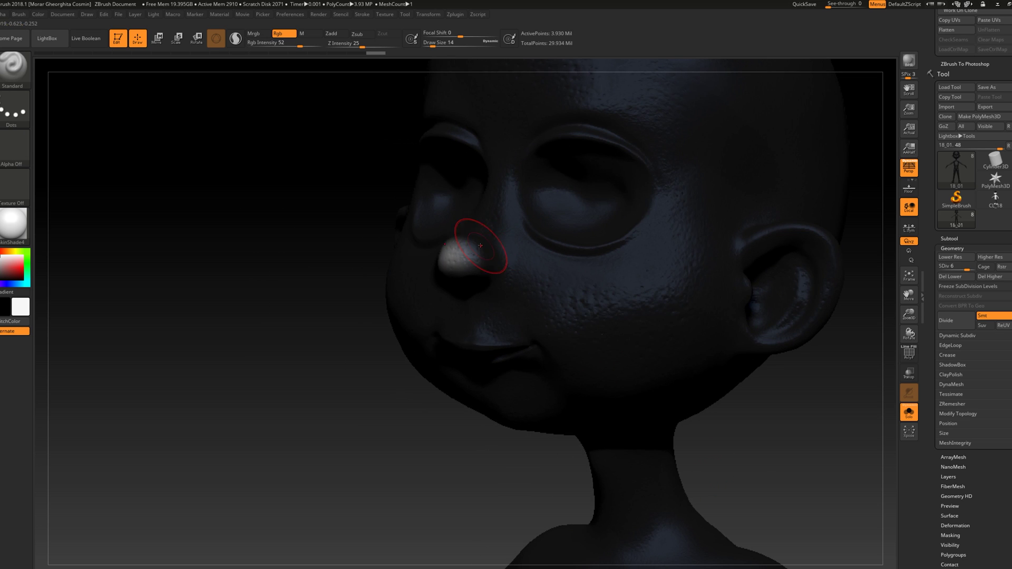
left_click_drag(383, 404, 290, 248)
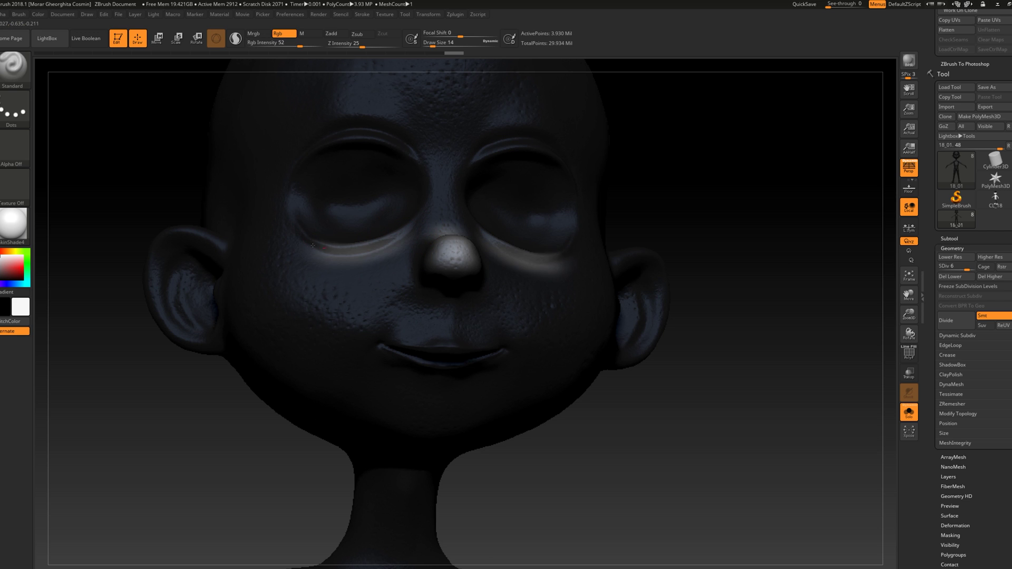
- Enlarge the brush to draw size 20 and paint soft white patches on both cheeks
key("s")
mouse_move(277, 315)
left_mouse_down()
mouse_move(267, 341)
mouse_move(323, 350)
mouse_move(290, 323)
left_mouse_up()
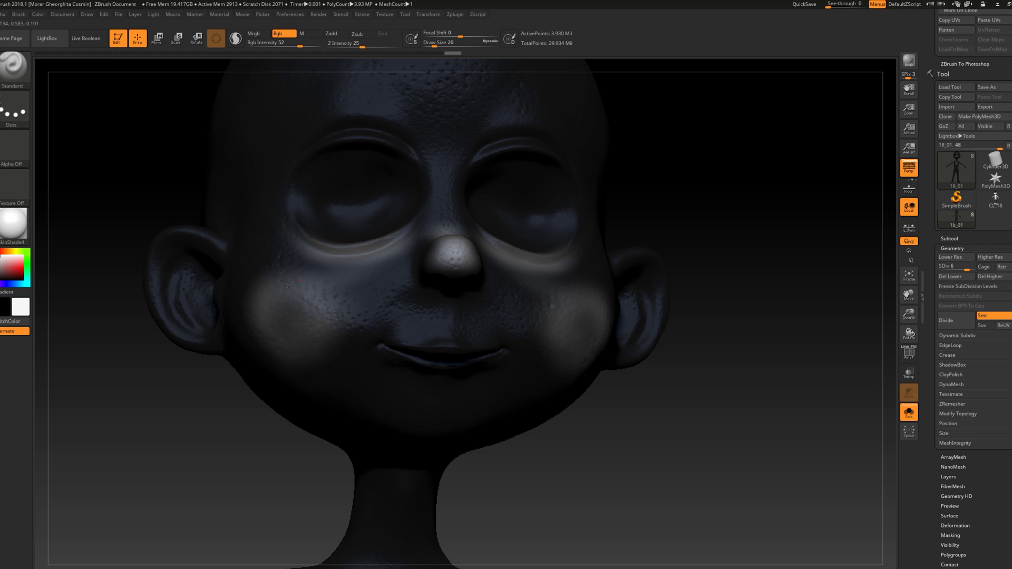
left_click_drag(199, 475, 281, 289)
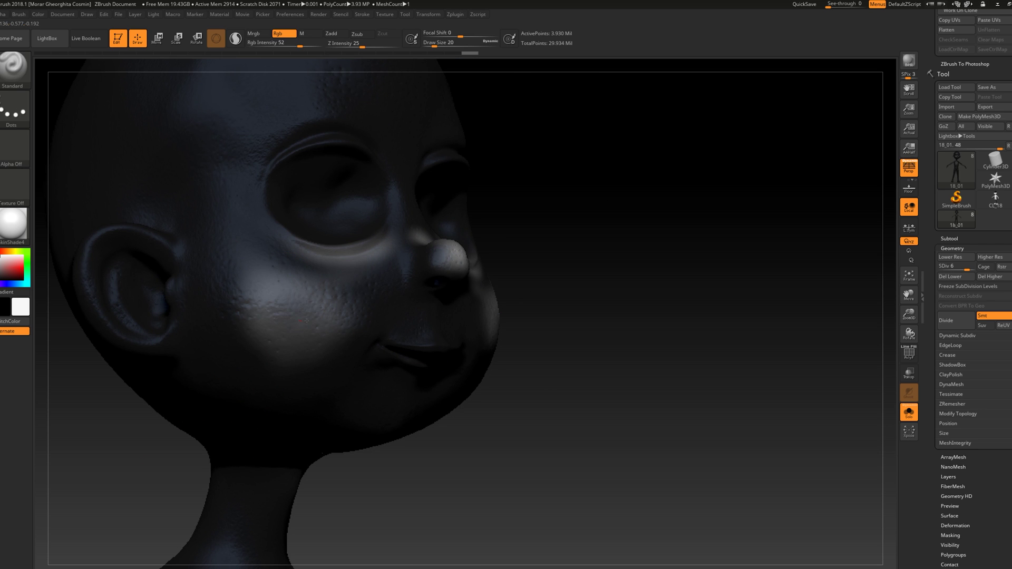
left_click_drag(549, 364, 305, 317, "shift")
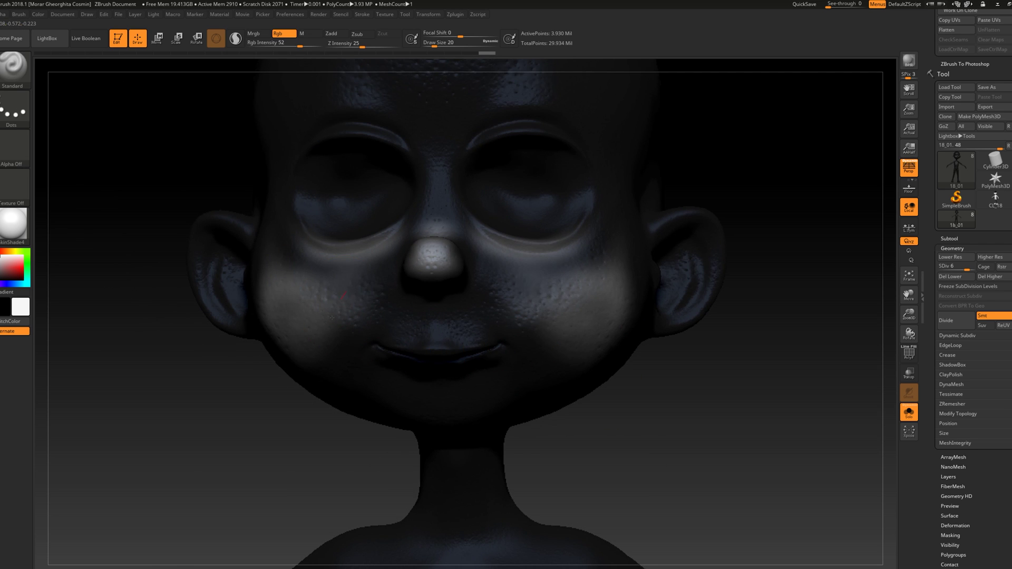
left_click_drag(328, 423, 527, 369, "alt")
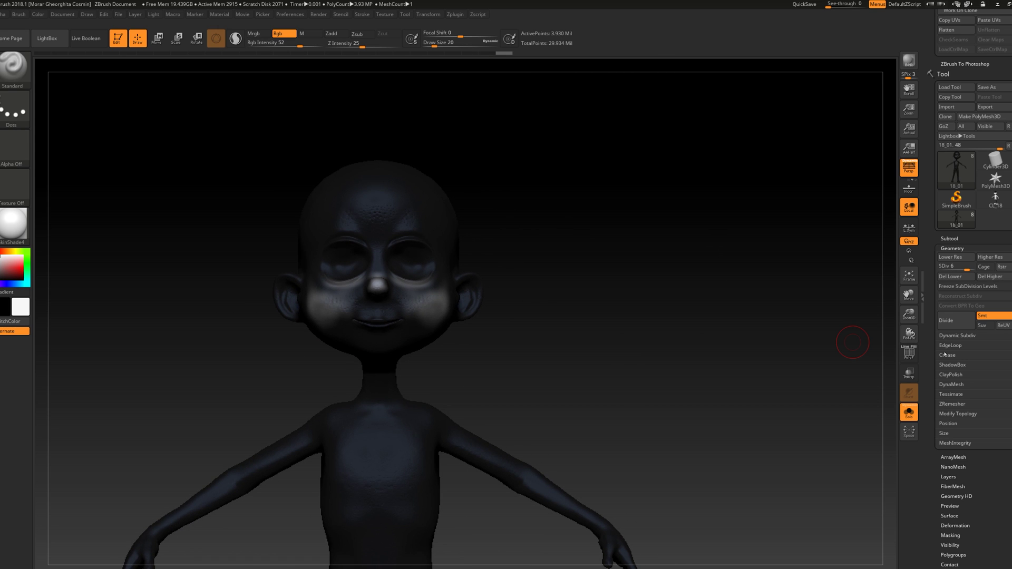
- Create a new texture map from the boy's polypaint
scroll(964, 547, "down", 3)
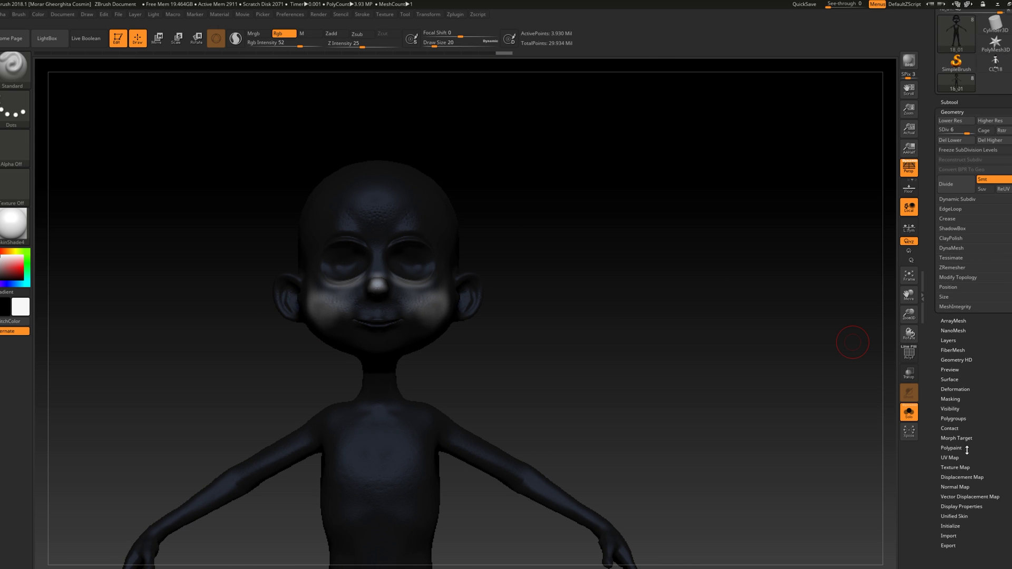
left_click(967, 464)
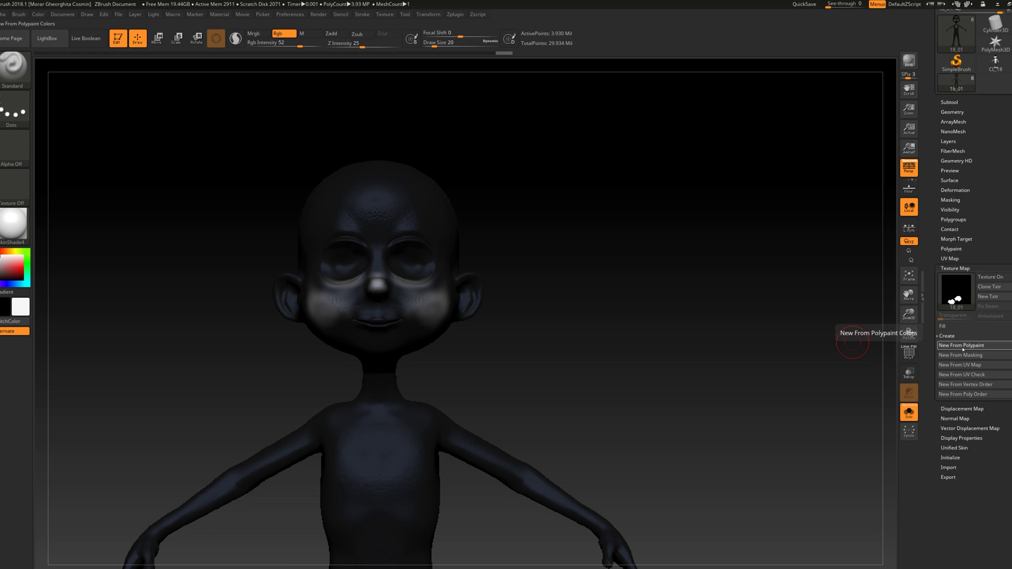
left_click(962, 345)
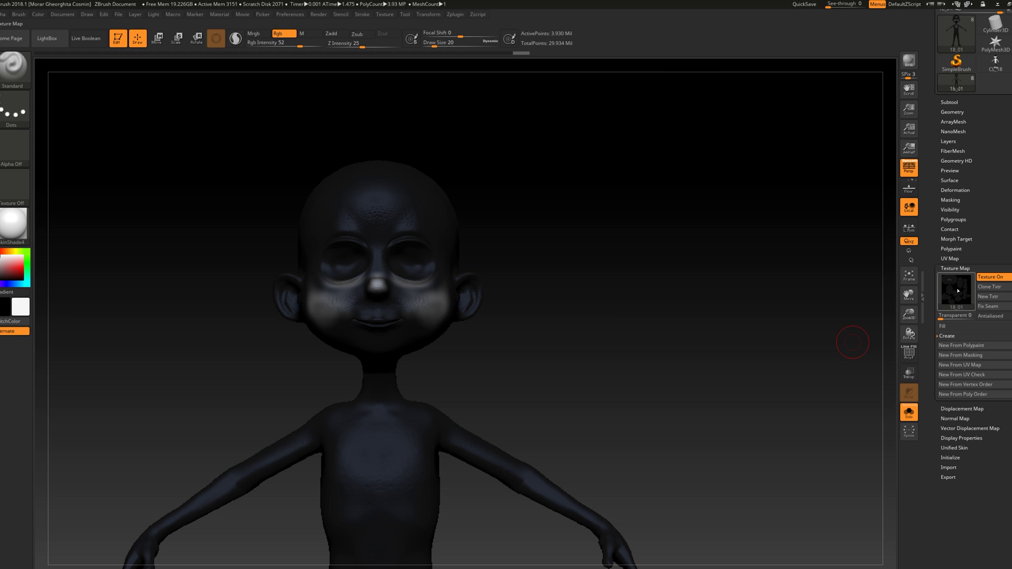
mouse_move(954, 287)
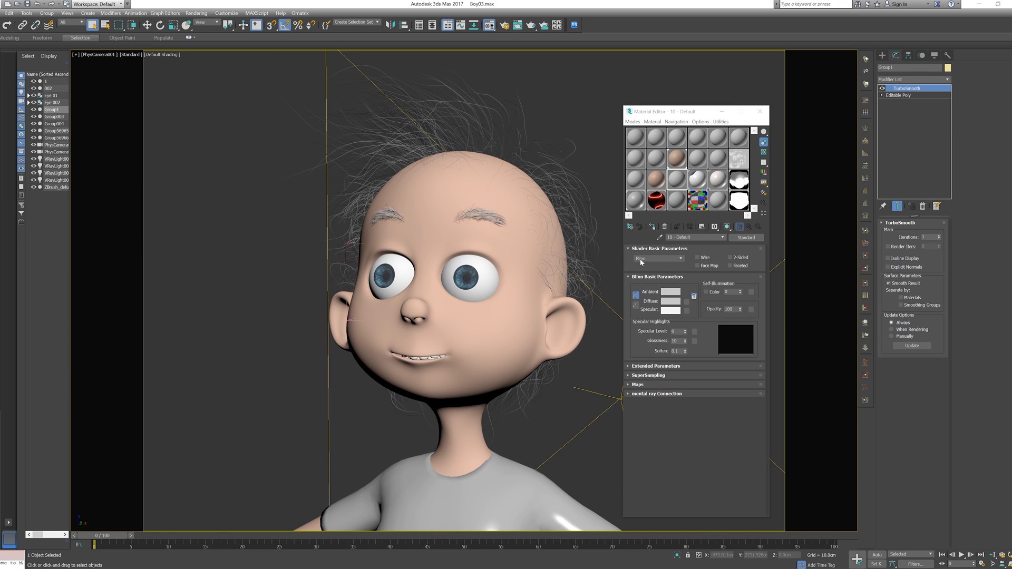
- In 3ds Max, select the New SKIN VRayFastSSS2 material and edit its scale and IOR
left_click(677, 159)
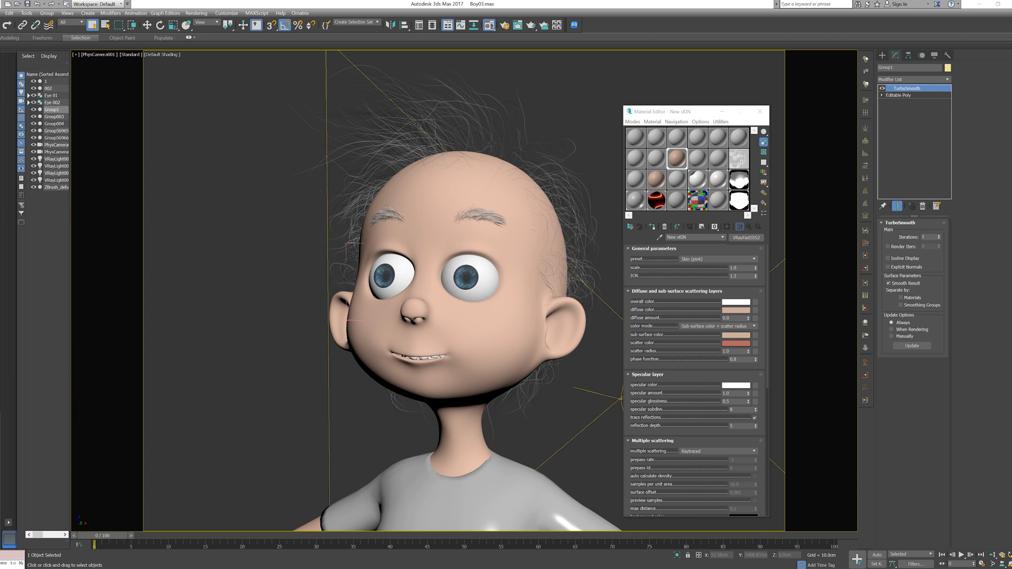
left_click(740, 268)
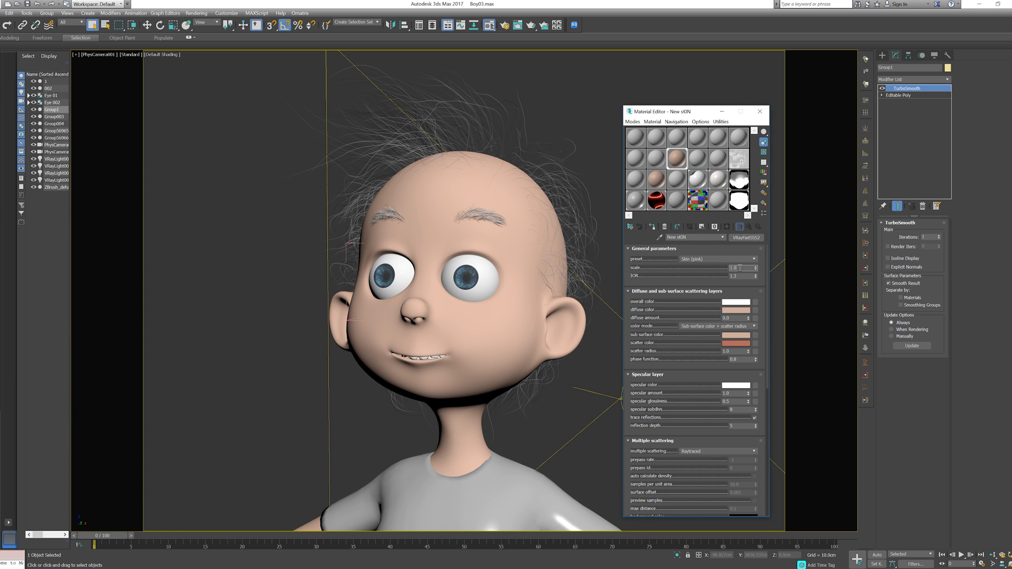
key("BackSpace")
key("Return")
left_click(749, 276)
double_click(749, 276)
- Set the skin material's scatter radius to 0.94 and both its specular amount and specular glossiness to 0.8
left_click_drag(690, 312, 693, 280)
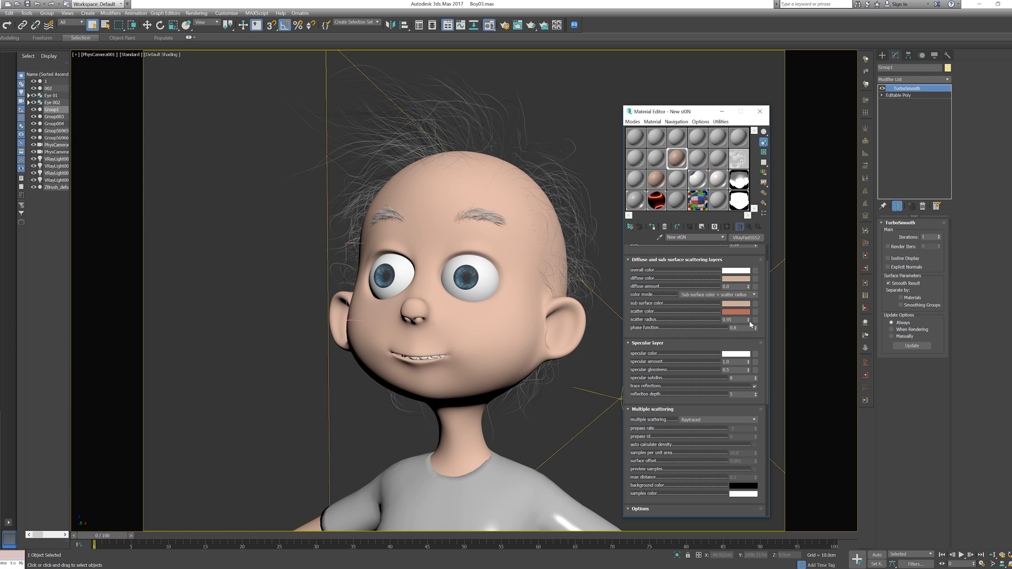
left_click(749, 322)
left_click_drag(691, 375, 696, 357)
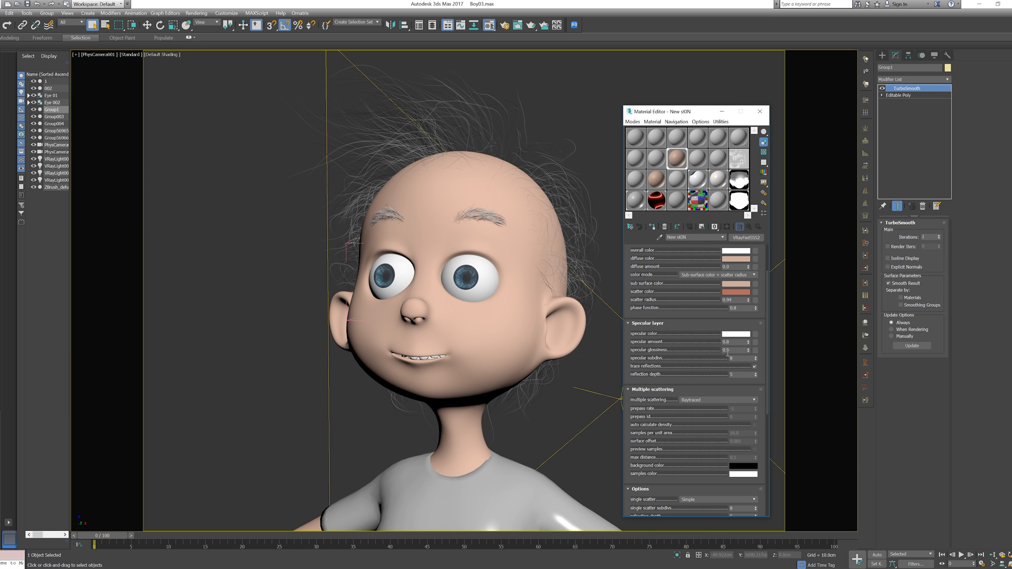
left_click(739, 349)
key("Return")
- Set the skin material's prepass blur to 0.1 and enable scatter GI
left_click_drag(680, 368, 665, 196)
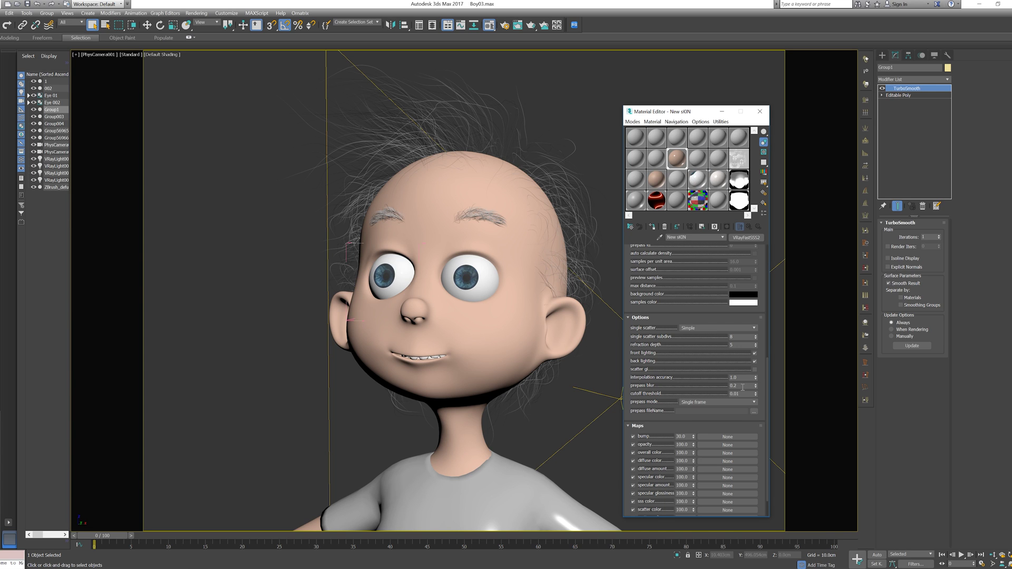
left_click(740, 387)
double_click(739, 387)
left_click(755, 369)
- Choose Raytraced as the skin material's multiple scattering mode
left_click_drag(701, 365, 698, 446)
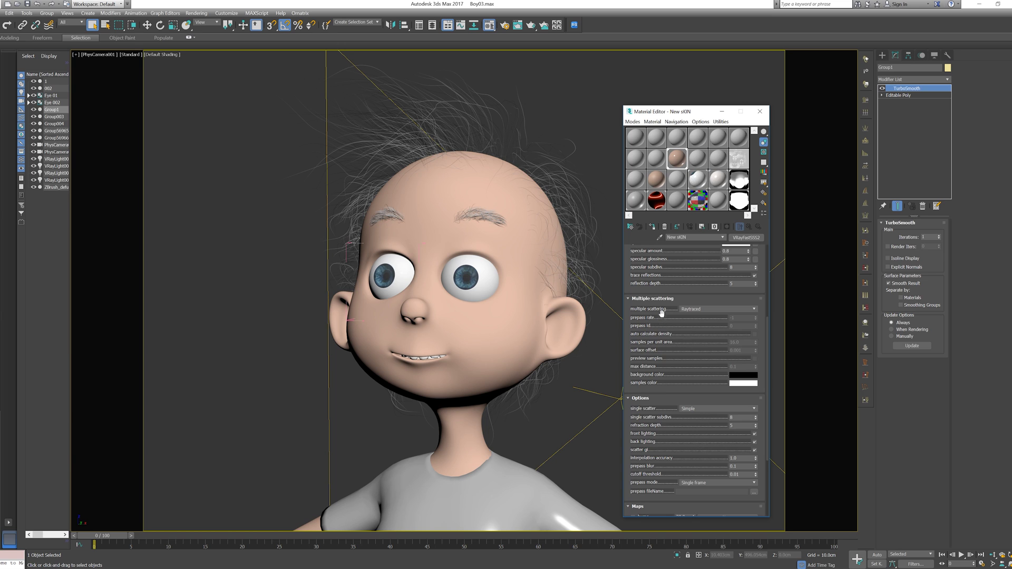
left_click(696, 312)
left_click(696, 312)
left_click(696, 312)
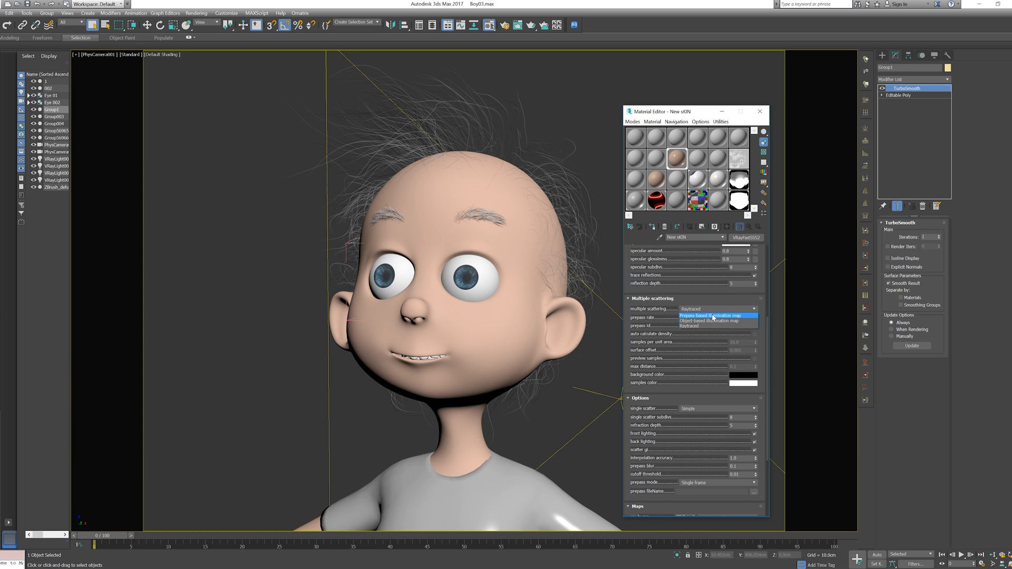
left_click(691, 326)
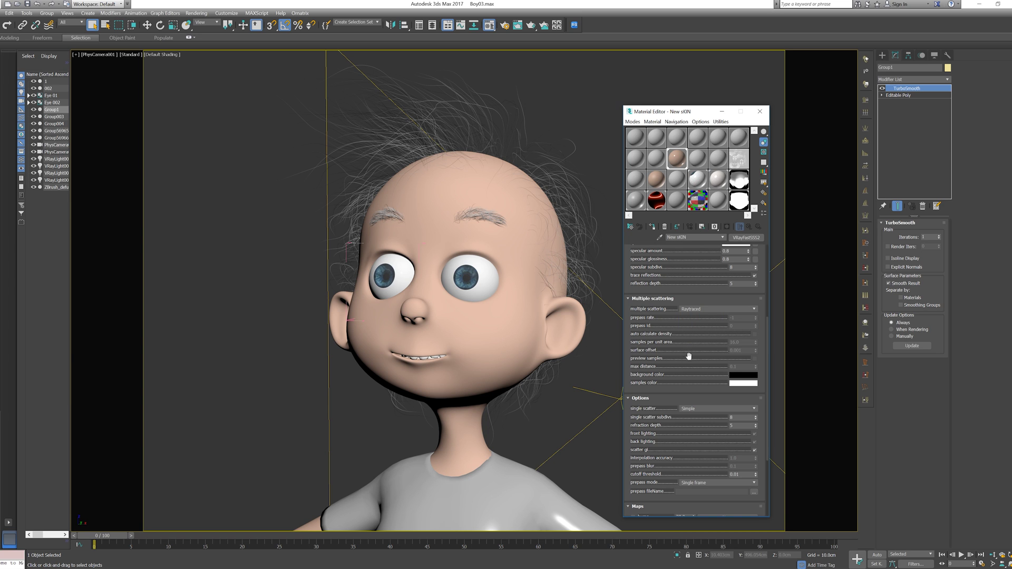
left_click_drag(690, 364, 670, 237)
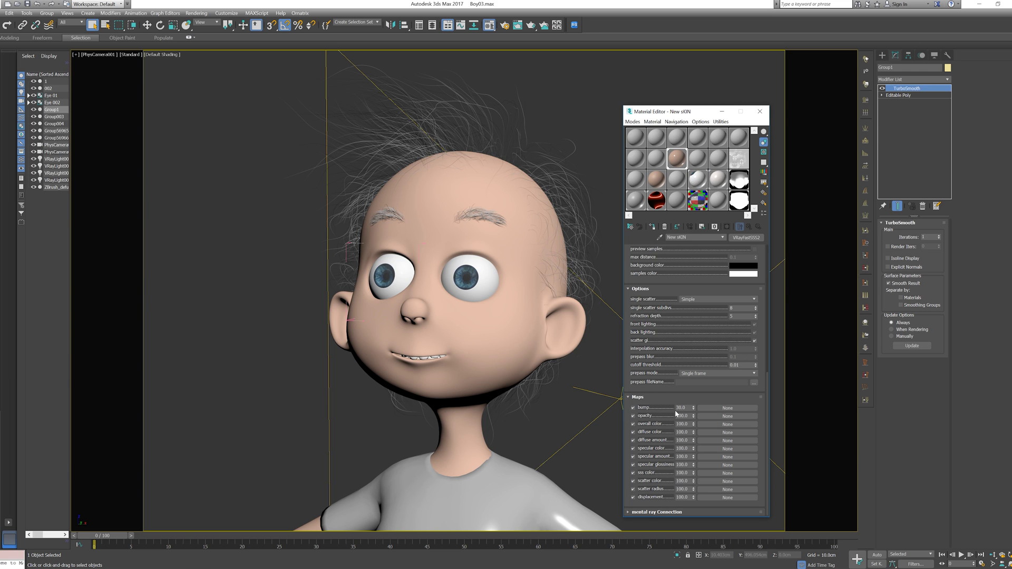
- Set the skin material's bump amount to 15 and assign a VRayNormalMap to its bump slot
left_click_drag(688, 409, 639, 409)
type("15")
key("Return")
left_click(733, 408)
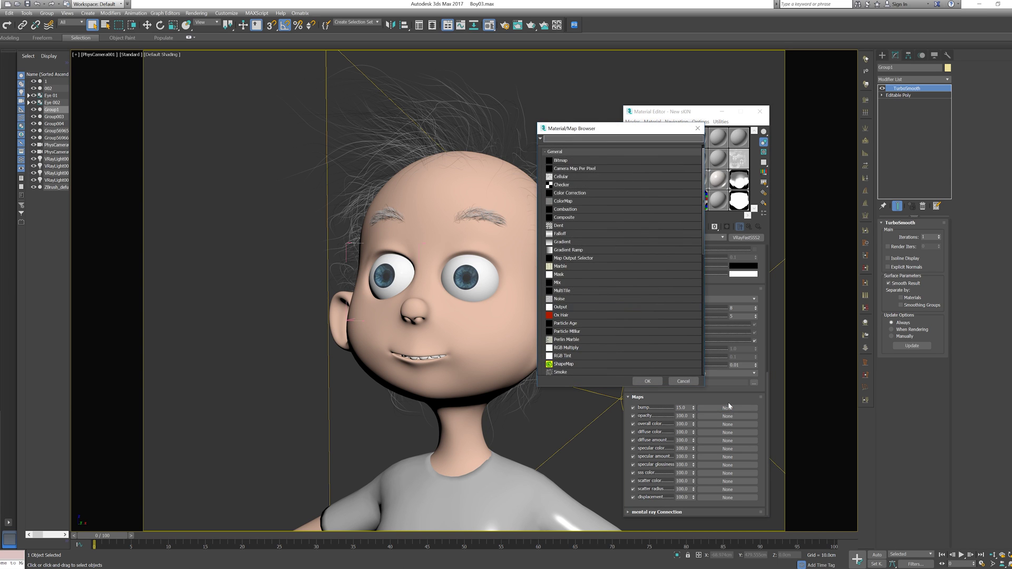
scroll(686, 222, "down", 3)
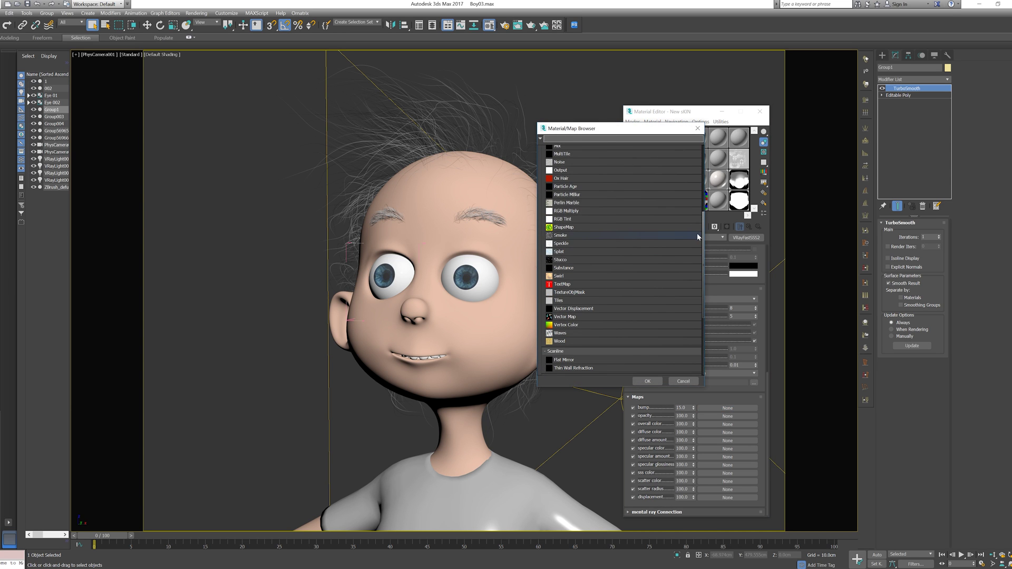
scroll(702, 244, "down", 5)
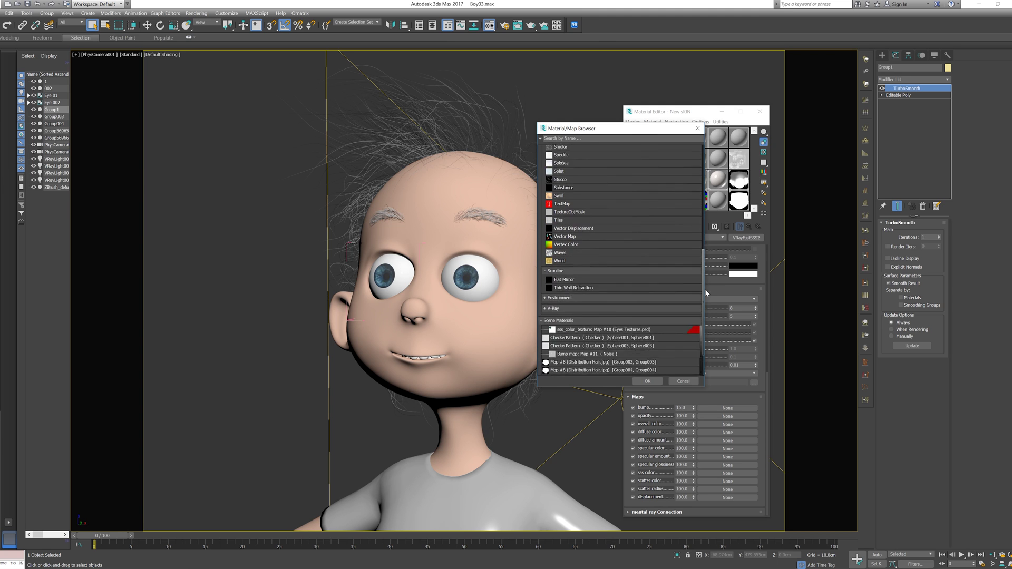
left_click(588, 266)
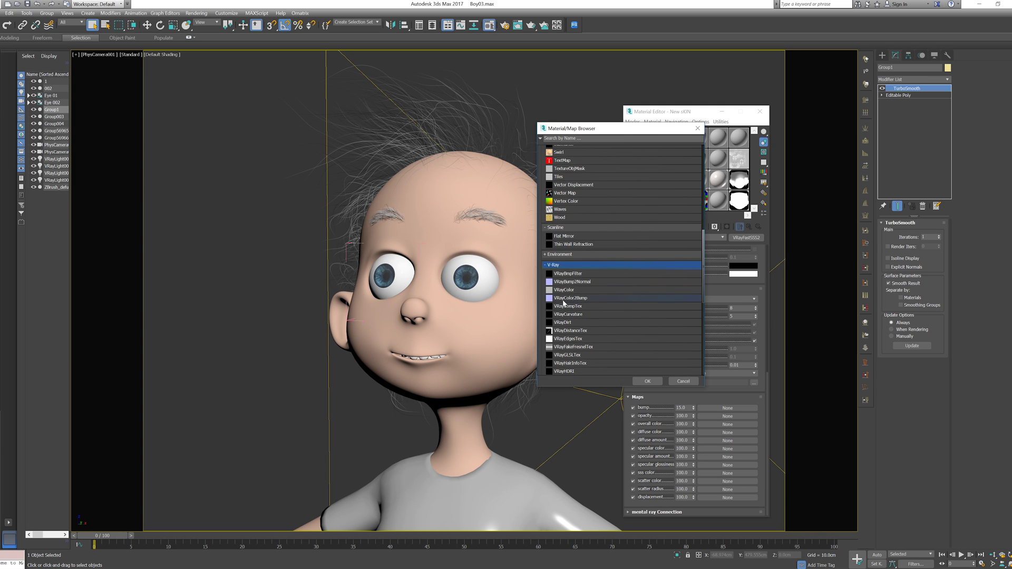
scroll(587, 308, "down", 4)
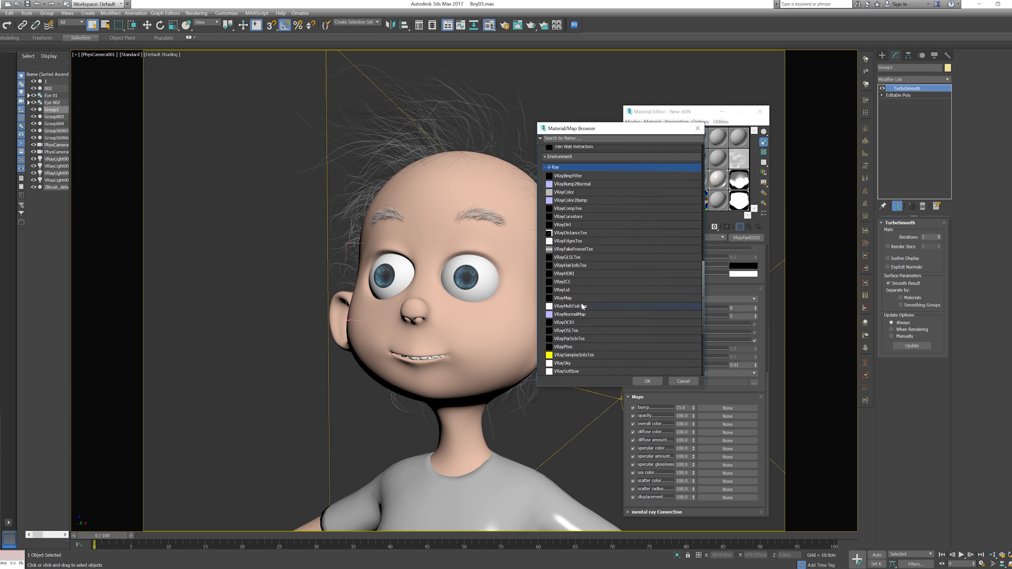
double_click(576, 315)
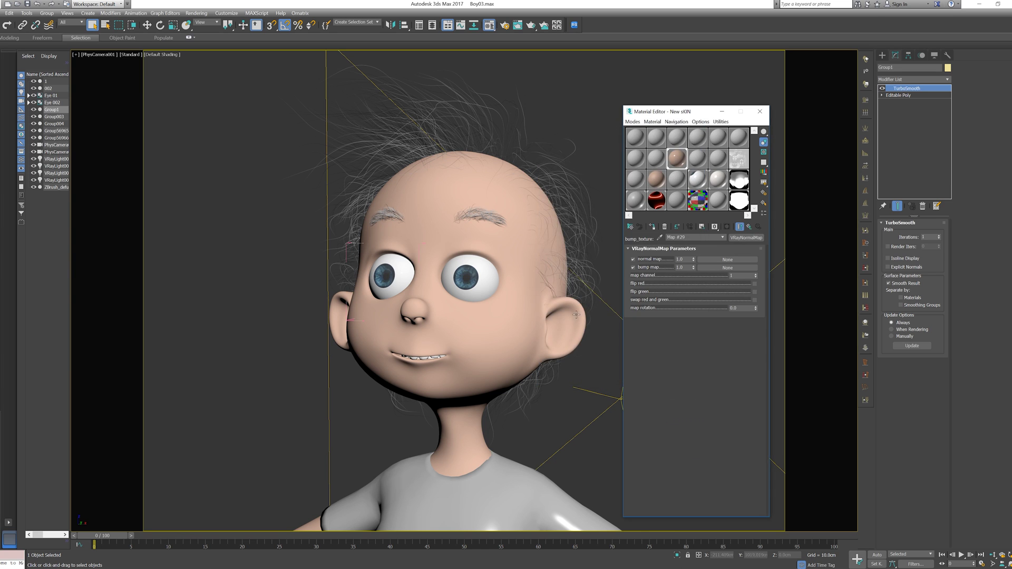
- Load the Normal Map bitmap from the MAPS folder into the normal map slot with a gamma override of 1.0
left_click(721, 260)
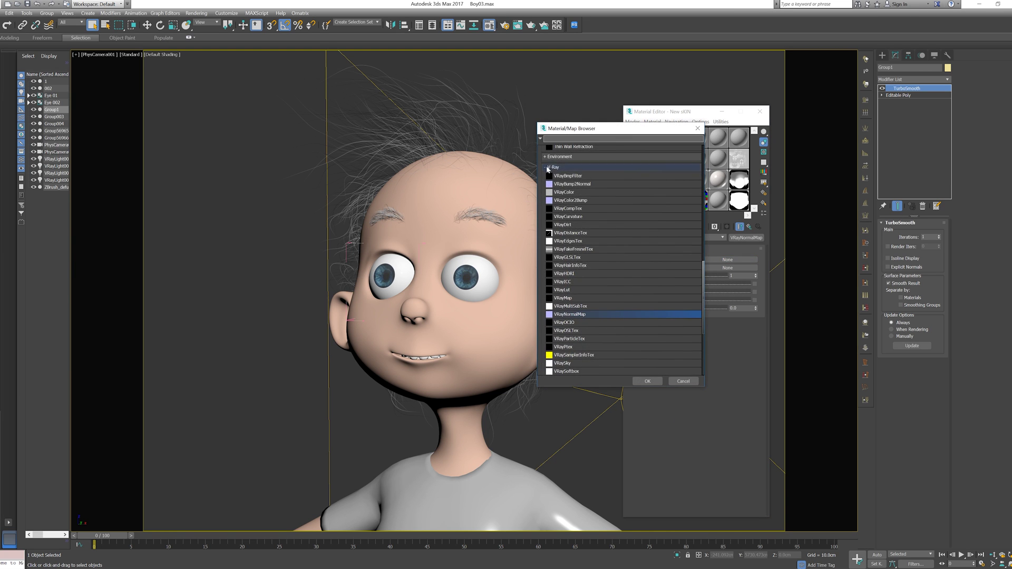
scroll(678, 267, "up", 1)
left_click_drag(704, 287, 701, 222)
double_click(569, 166)
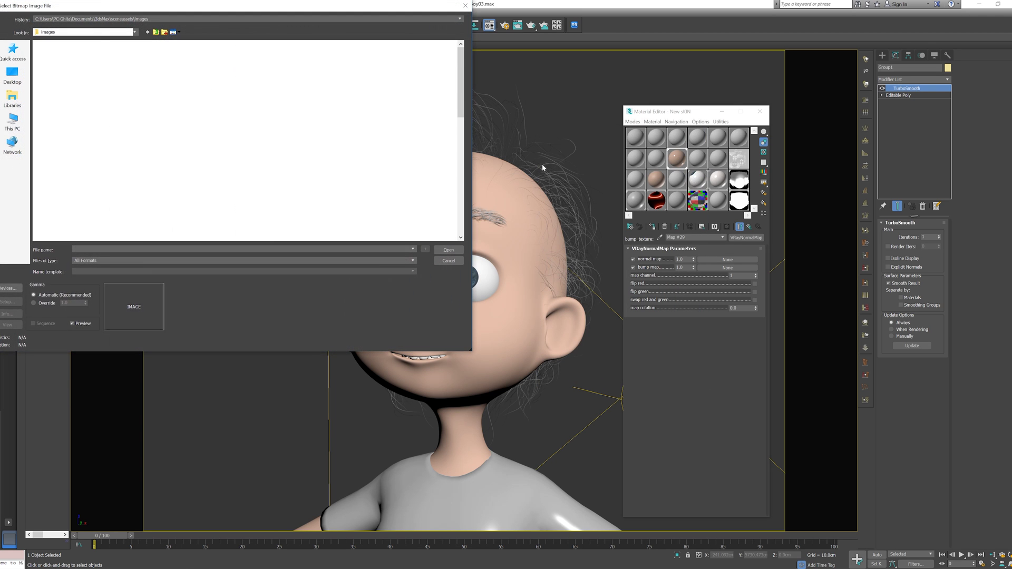
left_click_drag(200, 9, 444, 145)
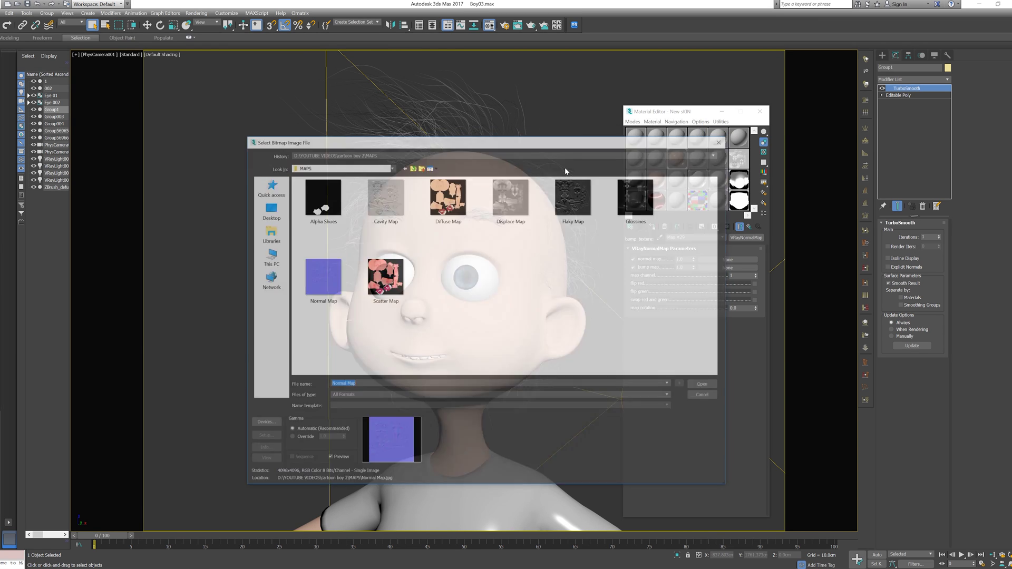
left_click(300, 287)
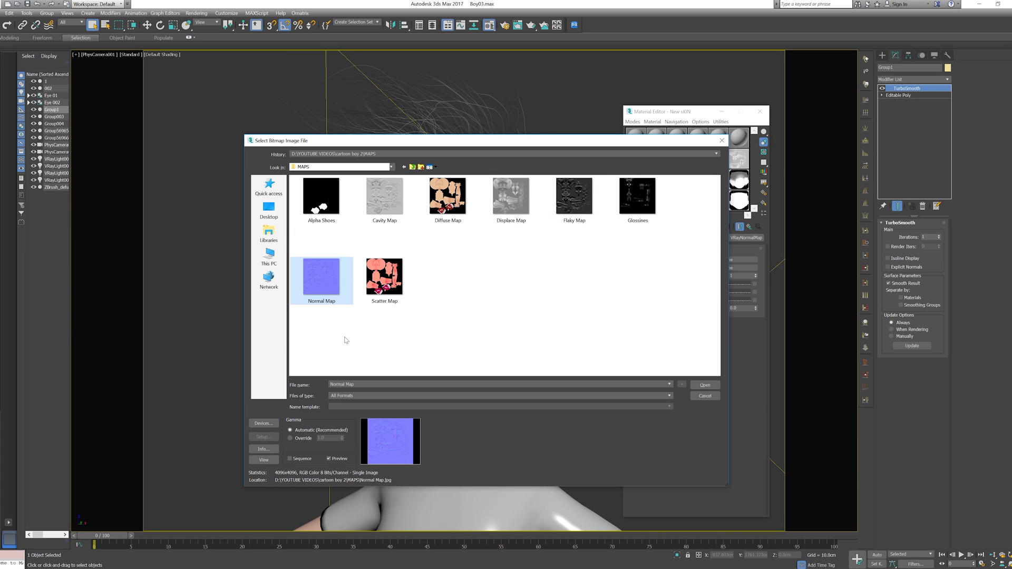
left_click(303, 438)
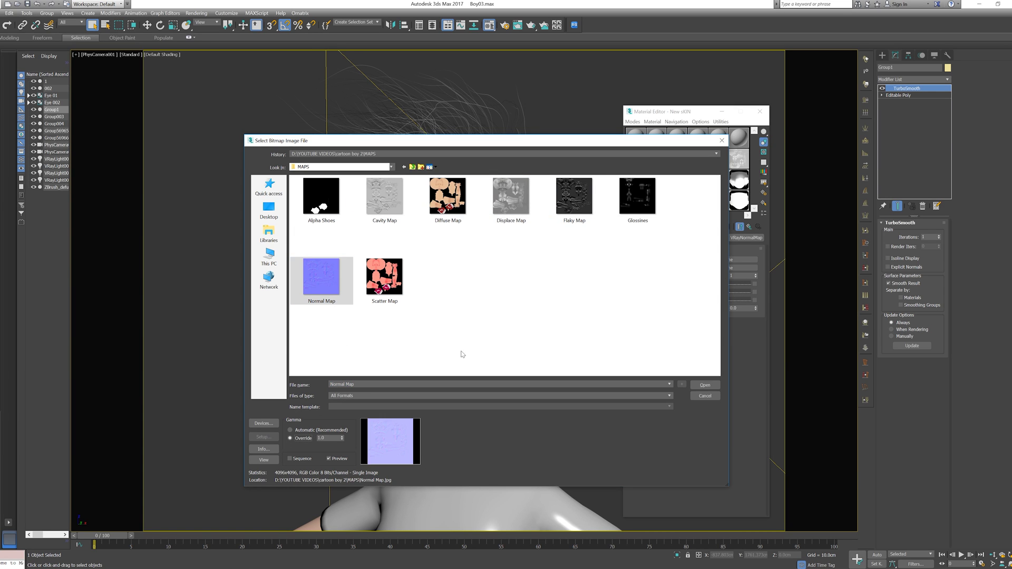
left_click(706, 385)
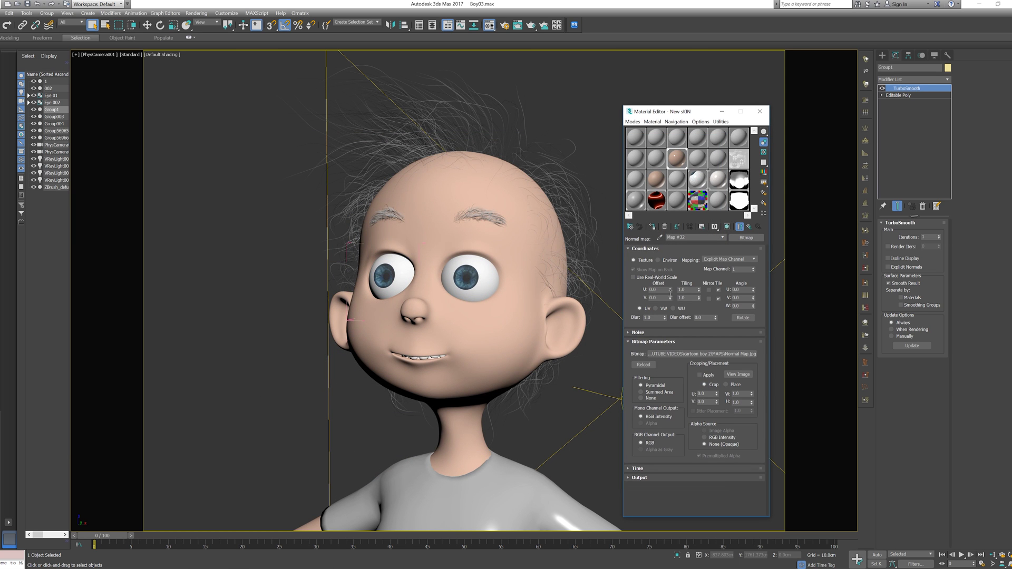
- Set the Normal Map bitmap's U angle to 180 and return to the VRayNormalMap parameters
left_click(743, 290)
type("180")
key("Return")
left_click(750, 227)
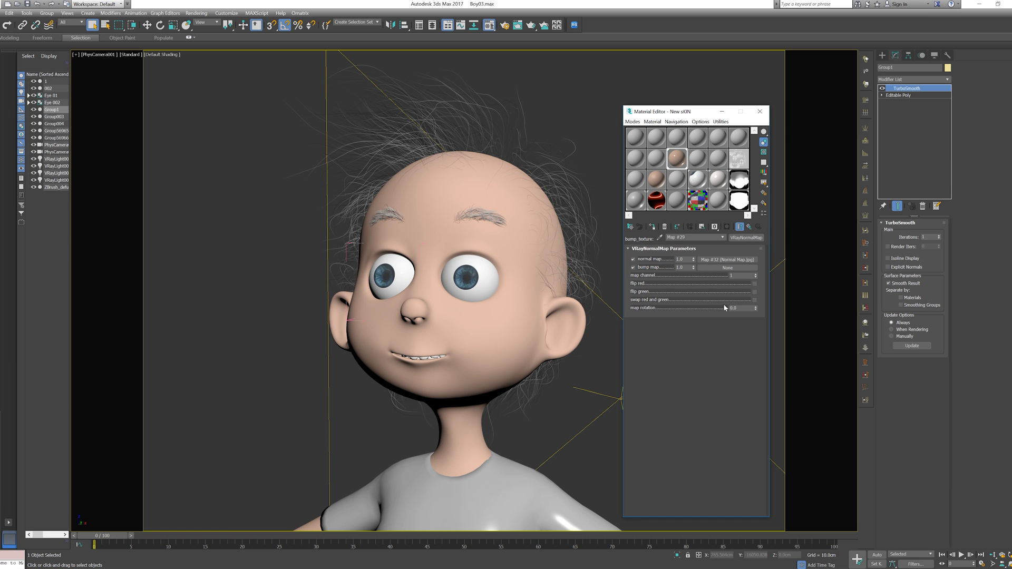
- Load the Cavity Map bitmap into the VRayNormalMap's bump map slot with a gamma override of 1.0
left_click(718, 269)
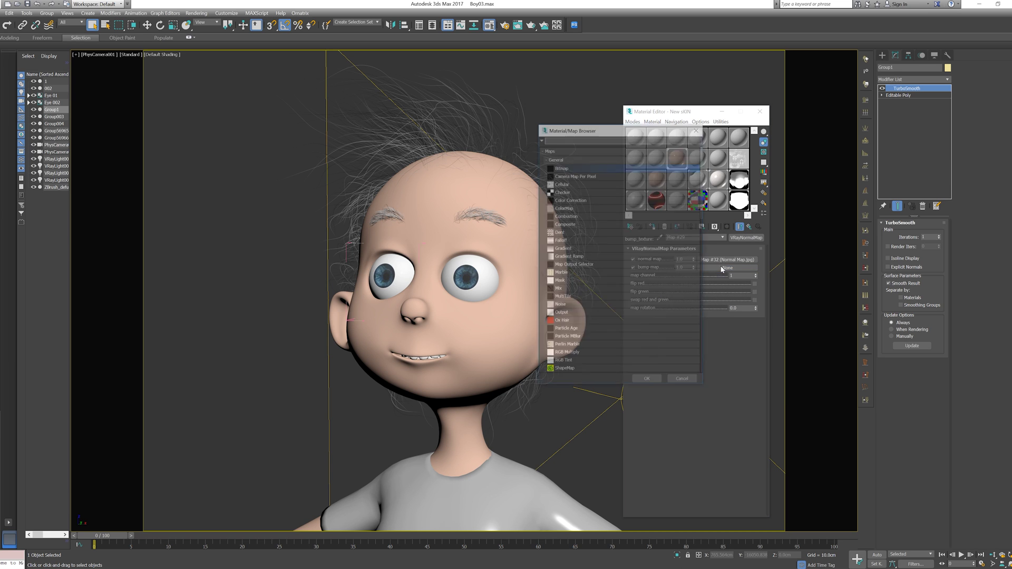
double_click(572, 168)
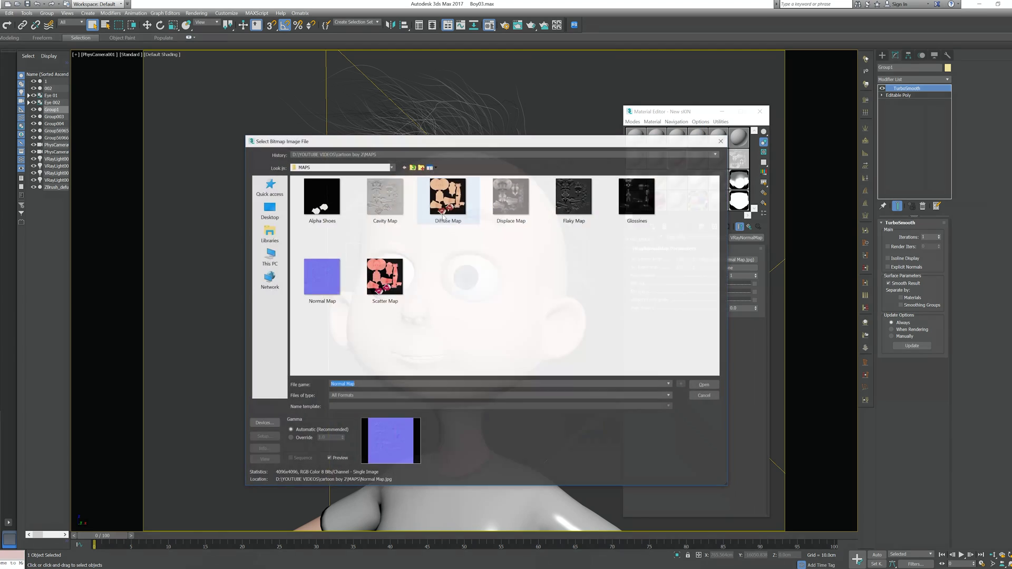
left_click(386, 211)
double_click(385, 211)
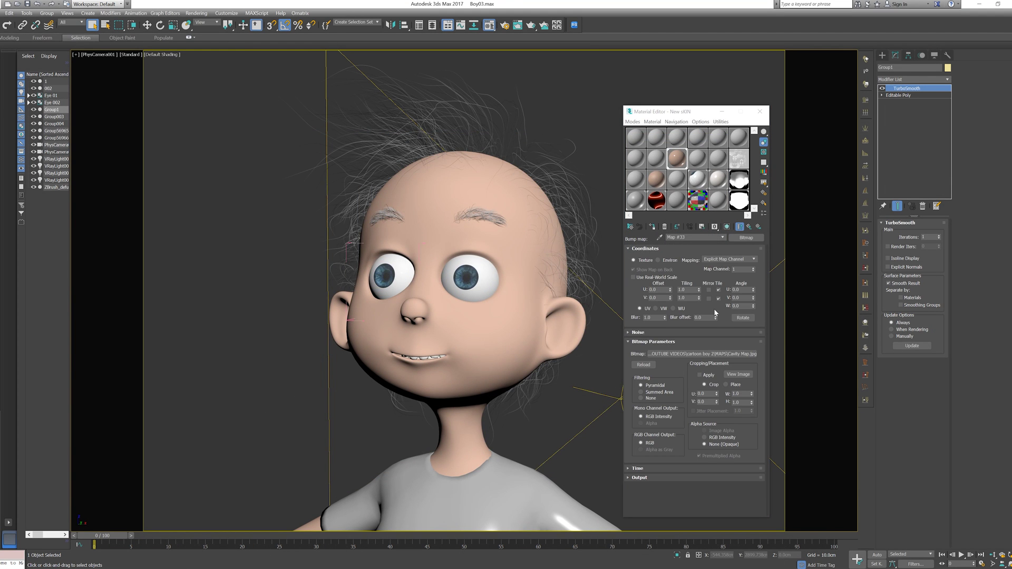
left_click(704, 355)
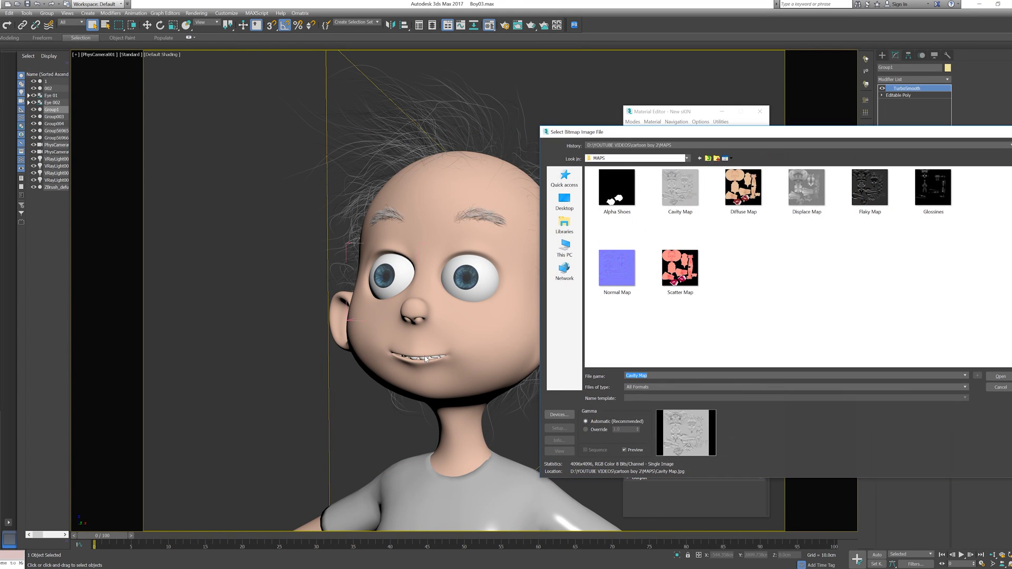
left_click(586, 429)
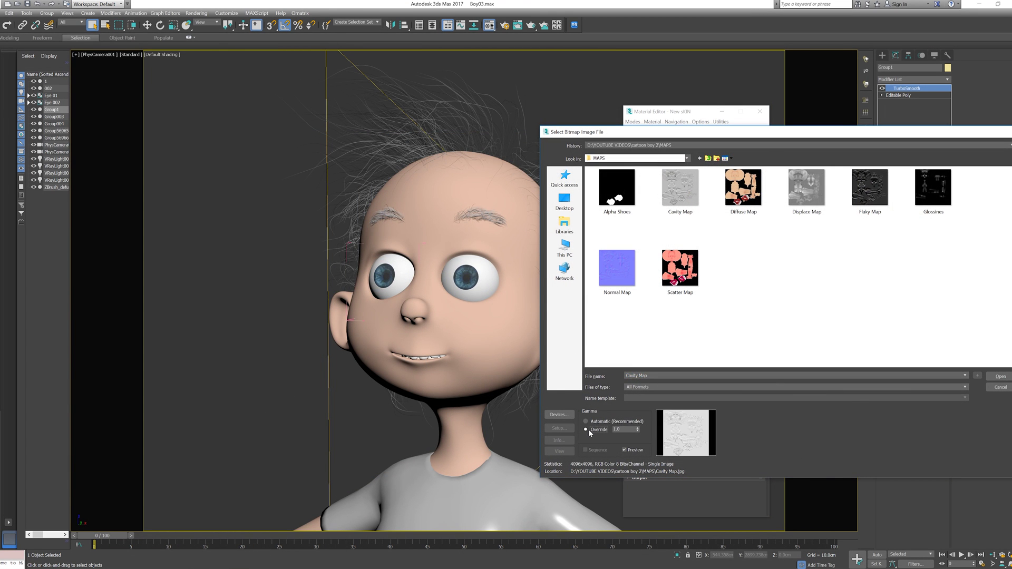
left_click(1001, 376)
- Set the Cavity Map bitmap's U angle to 180 and return to the New SKIN material's parameters
double_click(734, 289)
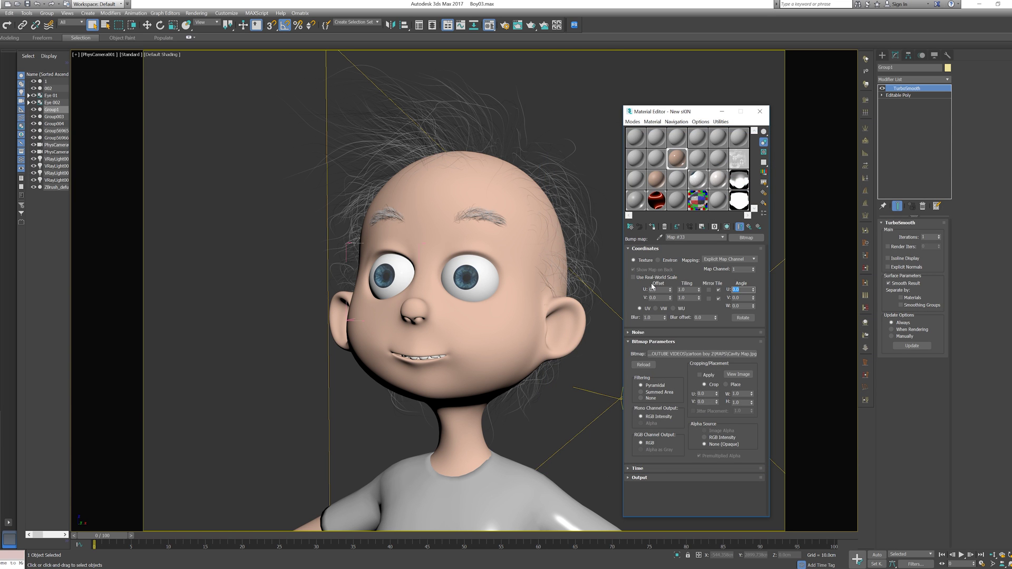
type("180")
key("Return")
left_click(740, 227)
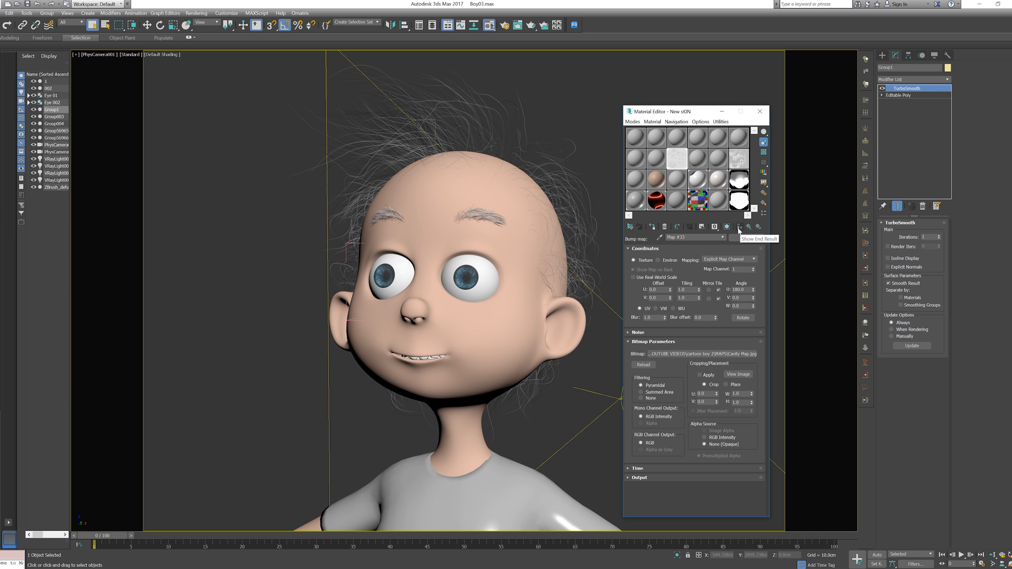
left_click(740, 228)
left_click(749, 227)
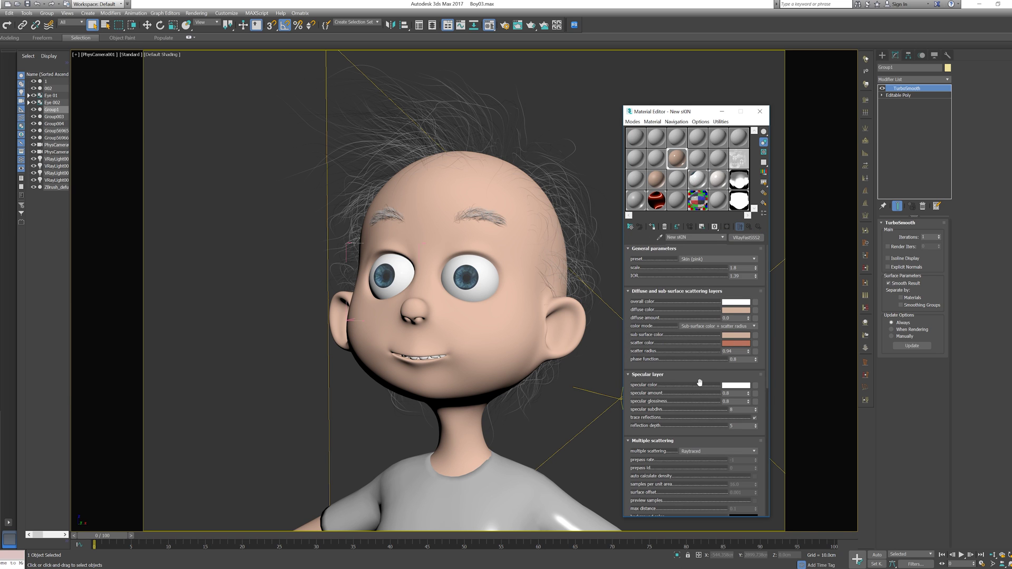
- Load the Diffuse Map bitmap into the skin material's sss color slot
scroll(679, 415, "down", 8)
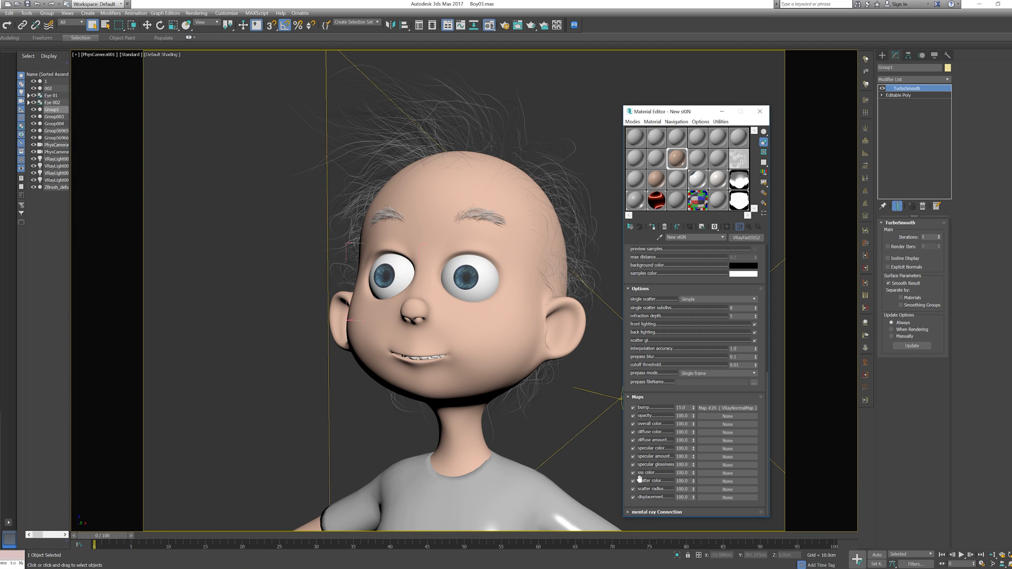
left_click(716, 474)
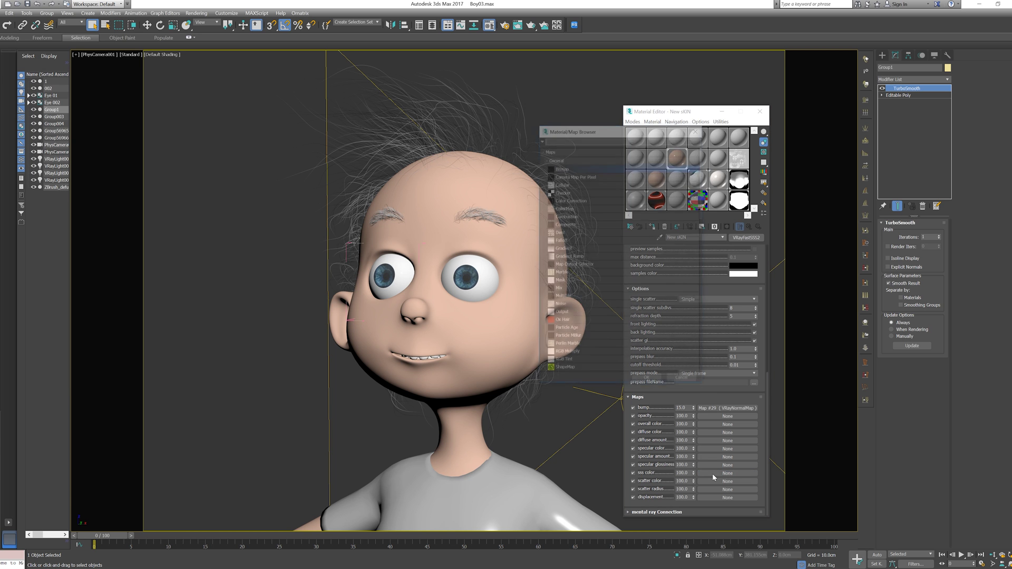
double_click(571, 167)
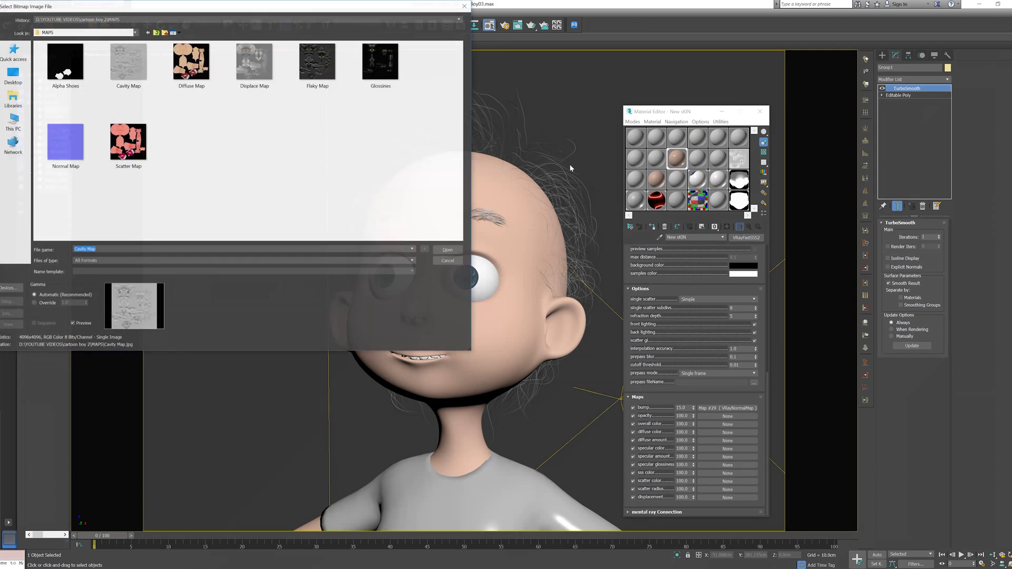
left_click(195, 56)
double_click(195, 56)
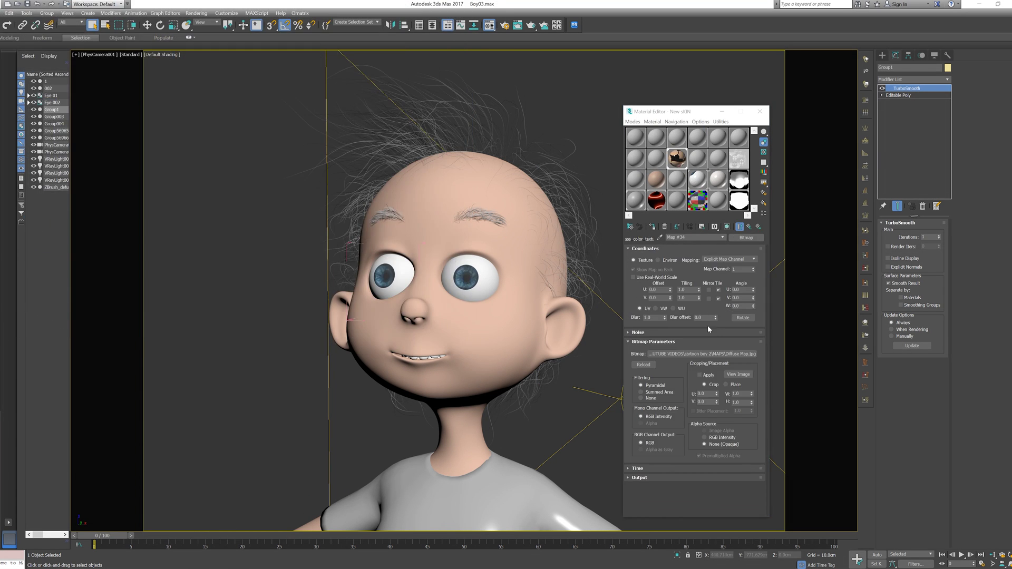
- Set the Diffuse Map bitmap's U angle to 180 and return to the skin material's parameters
left_click(738, 290)
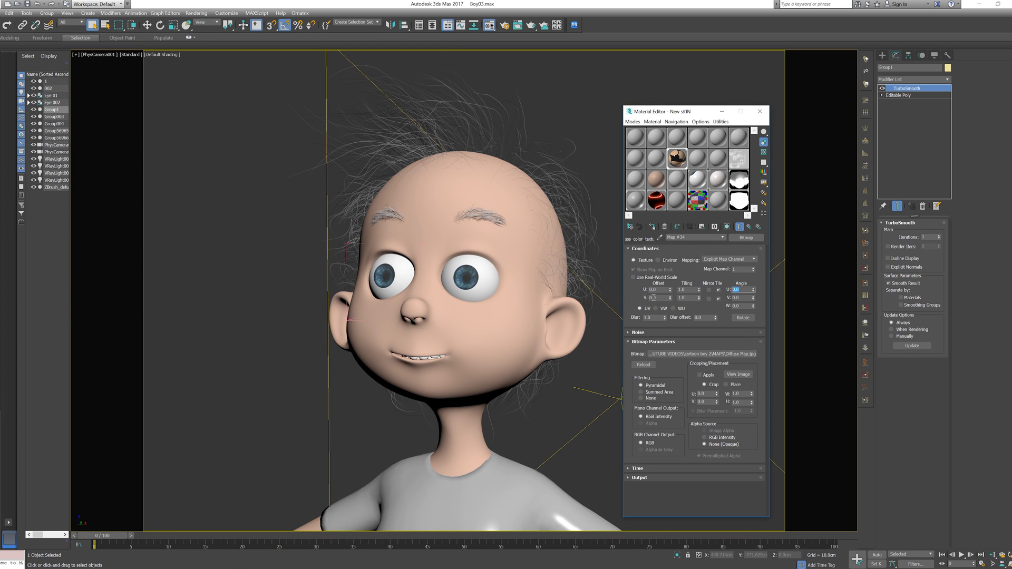
type("180")
key("Return")
left_click_drag(665, 320, 667, 324)
left_click(740, 227)
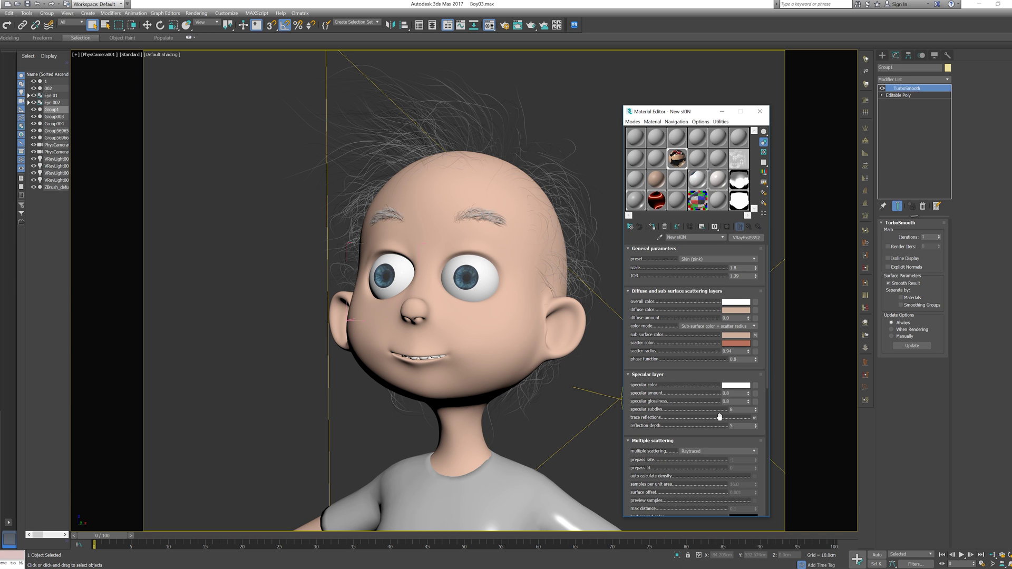
- Copy the sss color's Diffuse Map to the overall color slot as an instance and set the overall color amount to 70
scroll(686, 248, "down", 3)
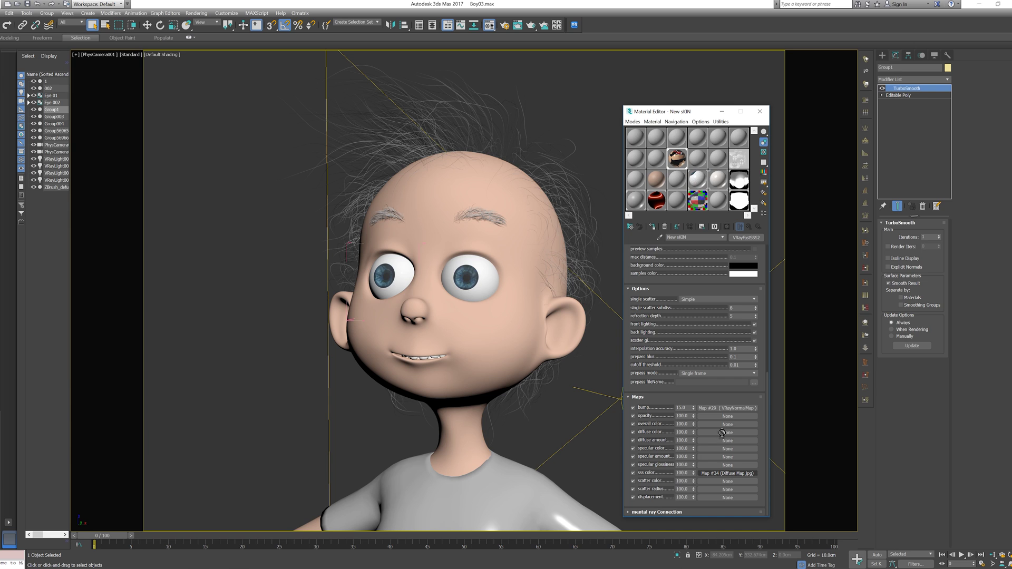
left_click_drag(721, 429, 722, 431)
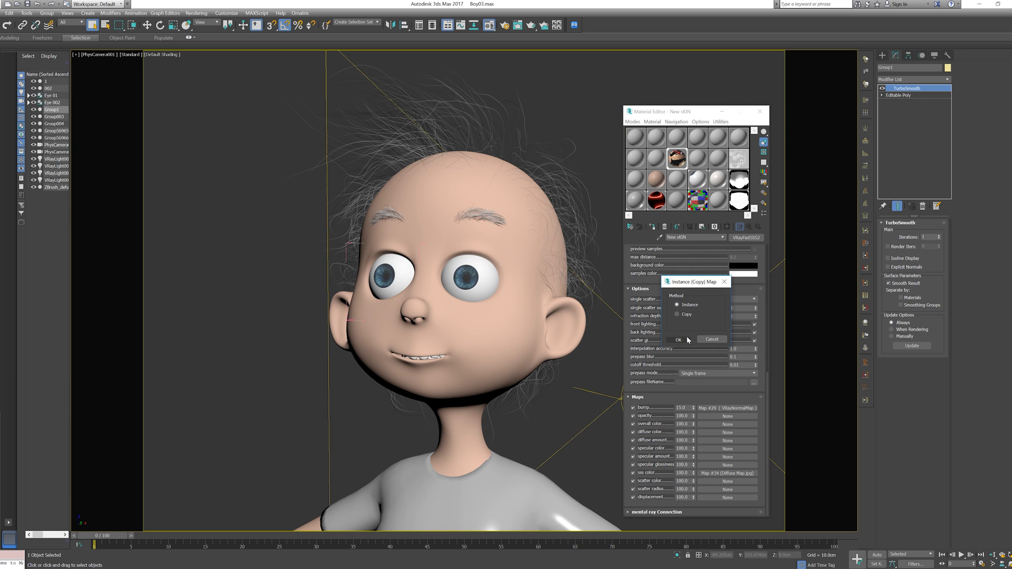
left_click(678, 340)
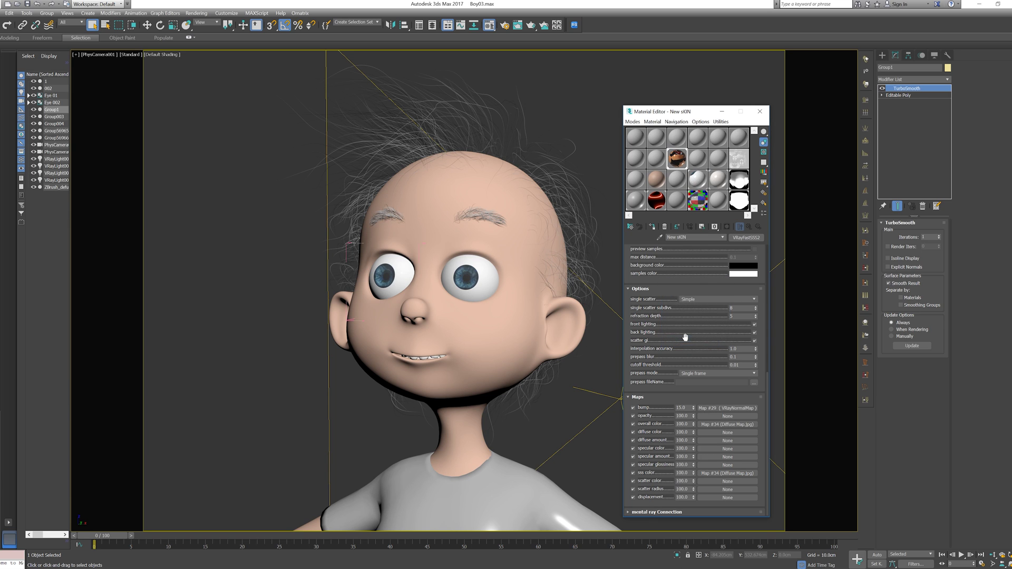
double_click(687, 423)
type("70")
key("Return")
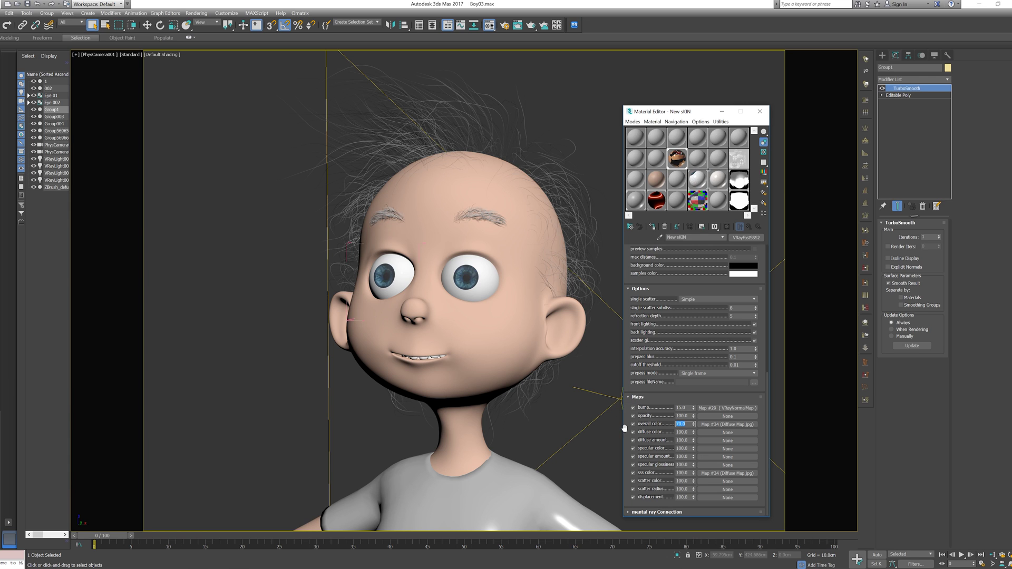
- Load the Flaky Map bitmap into the diffuse amount slot, edit its U angle, and return to the skin material
left_click(725, 445)
double_click(586, 166)
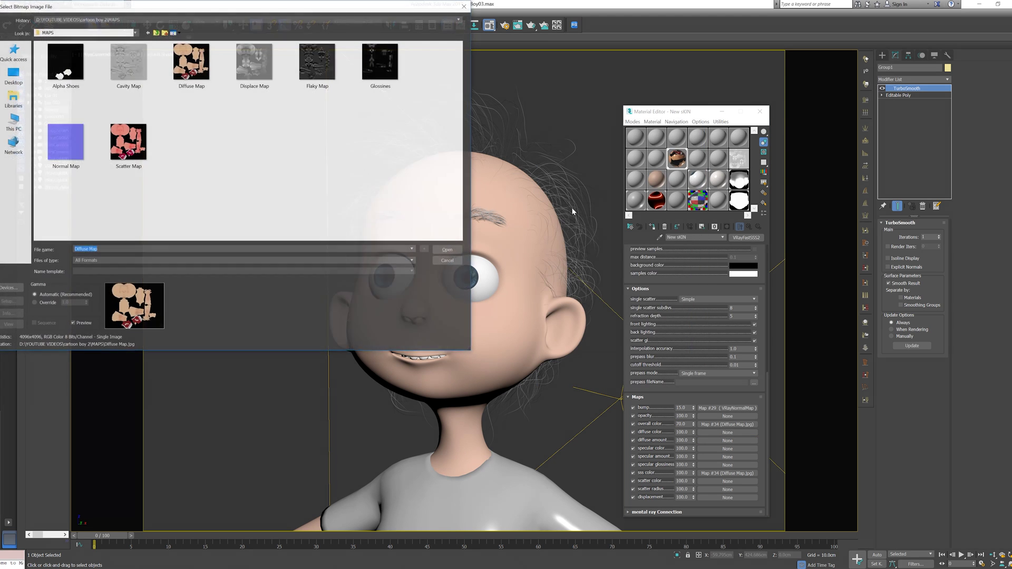
double_click(317, 62)
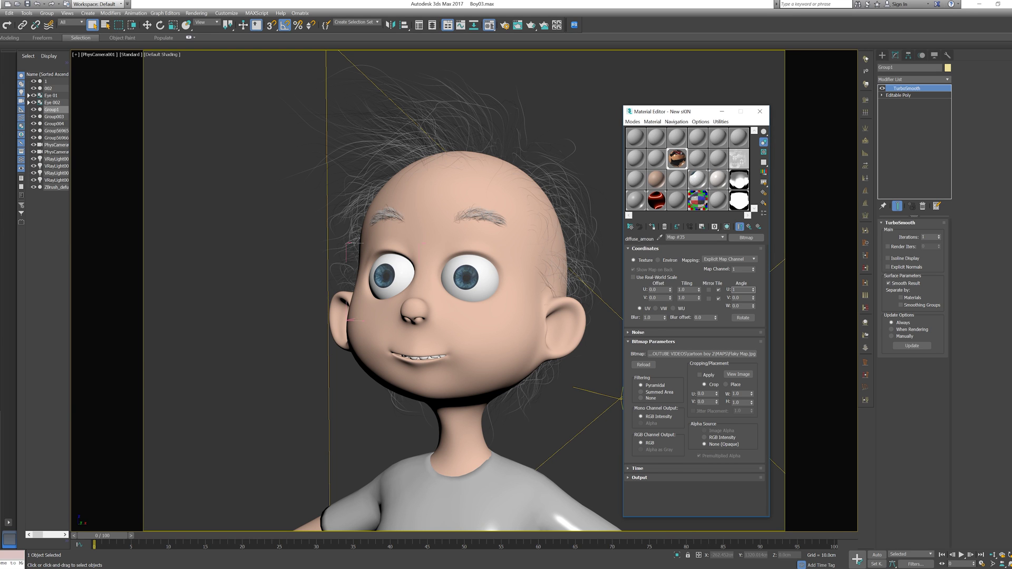
type("0")
key("Return")
left_click(758, 226)
- Set the map amount of the skin material's diffuse amount slot to 70
scroll(708, 447, "down", 5)
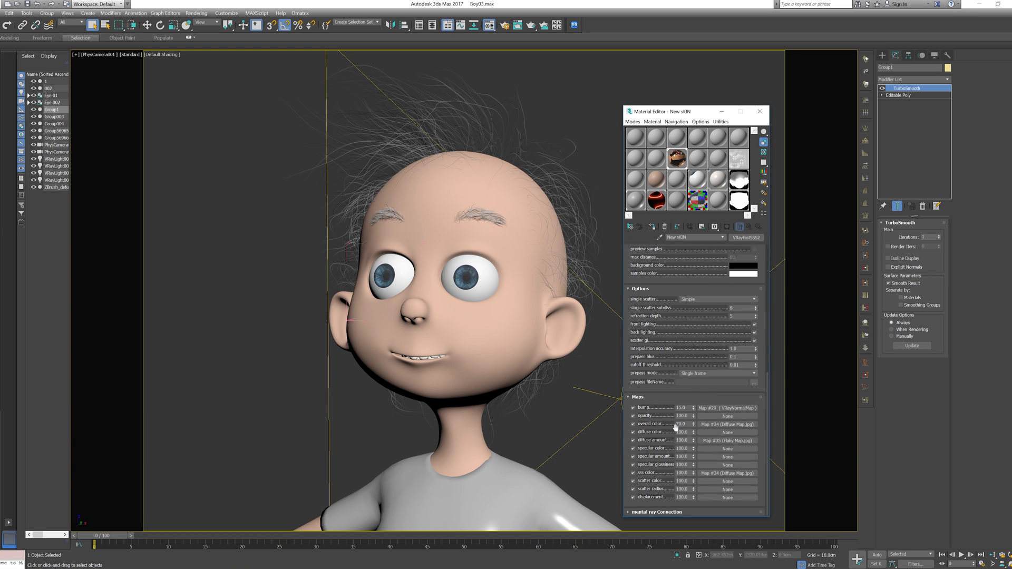
double_click(689, 442)
type("70")
key("Return")
- Load the Glossines.jpg bitmap into the specular glossiness slot, set its U angle to 180, and return to the skin material
left_click(719, 465)
double_click(569, 168)
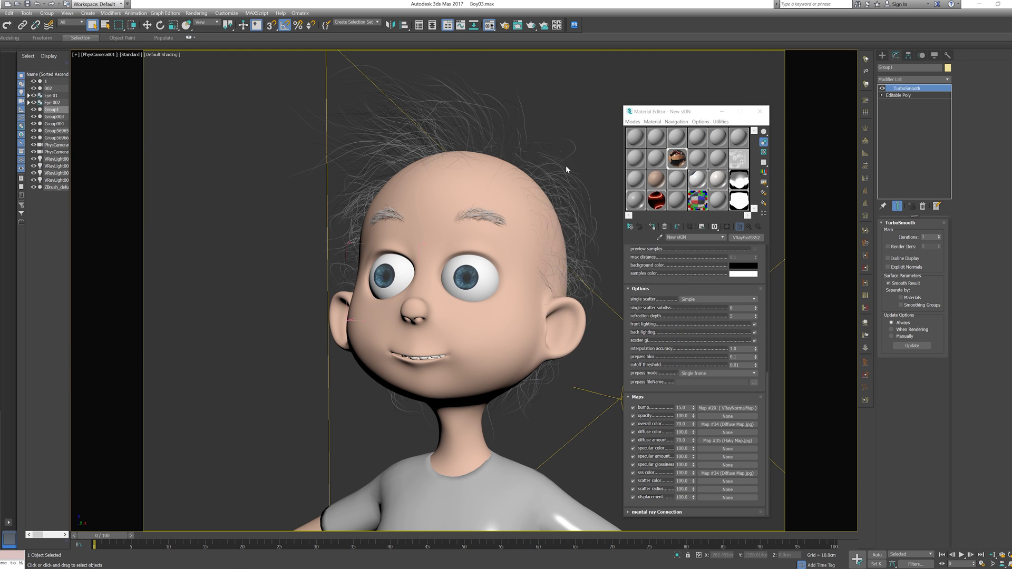
left_click(371, 67)
double_click(369, 67)
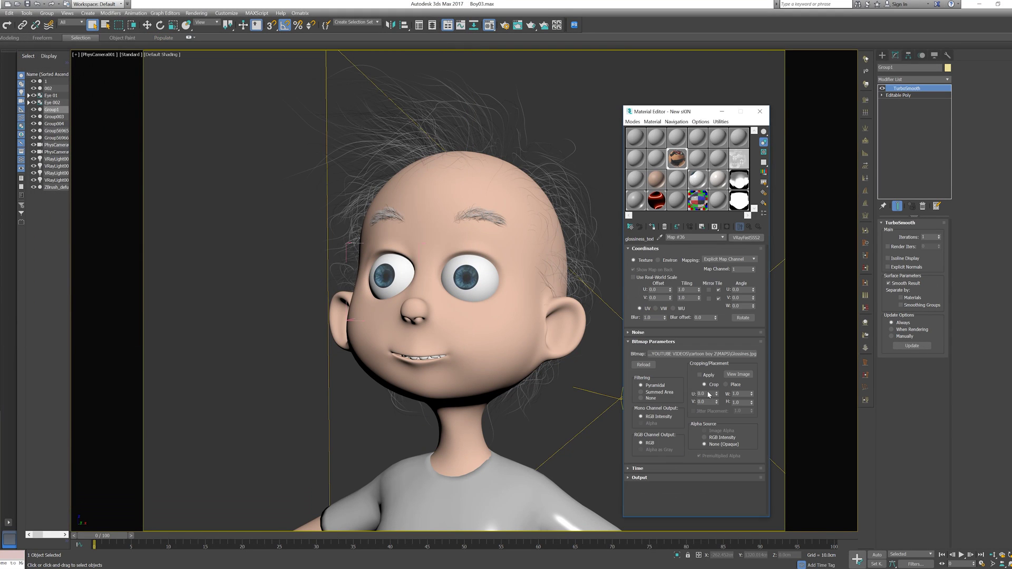
left_click(742, 290)
type("180")
key("Return")
left_click(757, 227)
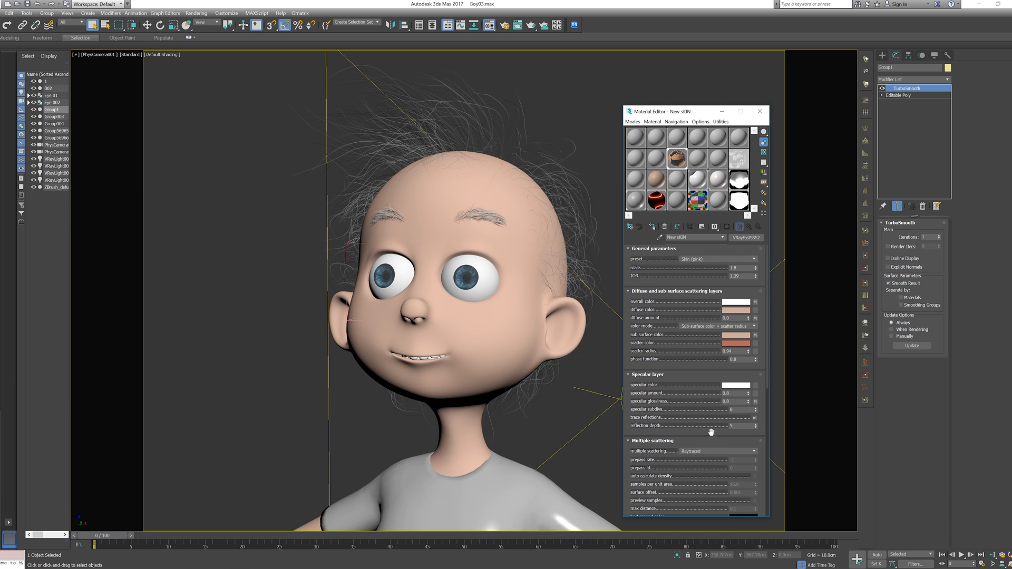
- Set the map amount of the skin material's specular glossiness slot to 80
scroll(711, 432, "down", 5)
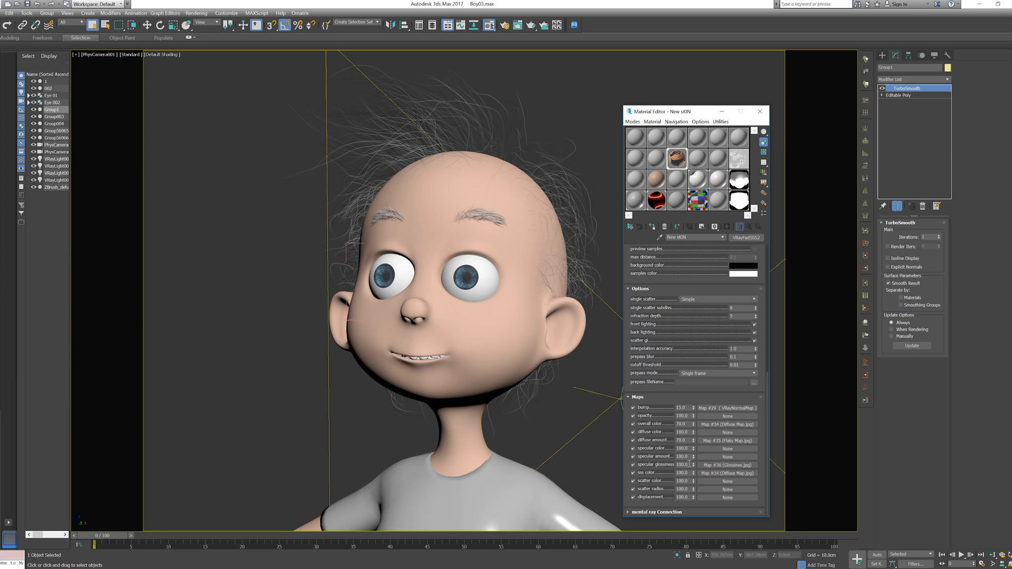
left_click(683, 465)
type("80")
key("Return")
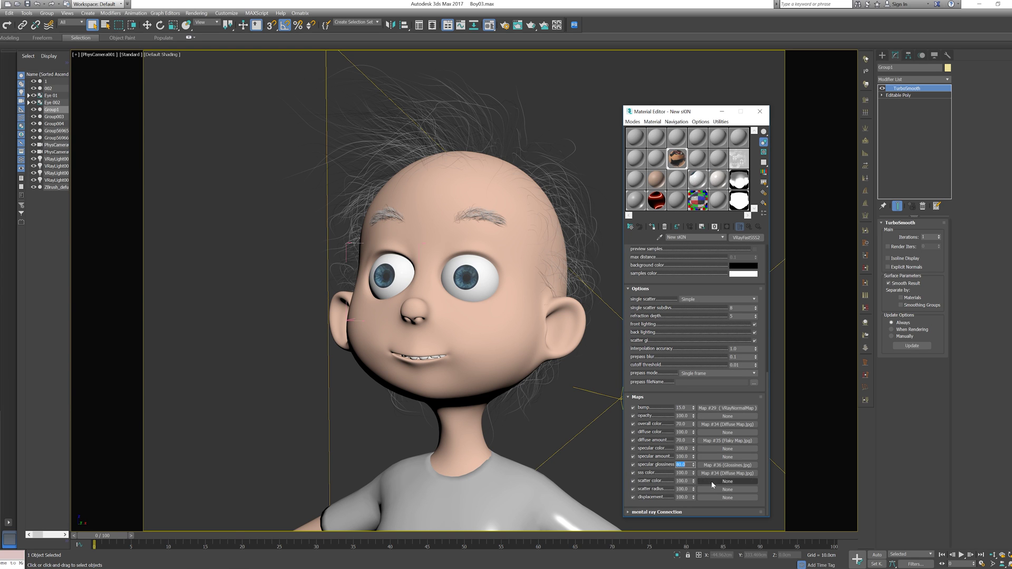
- Replace the specular glossiness bitmap with a Composite map, keeping the old map as a sub-map
left_click(731, 466)
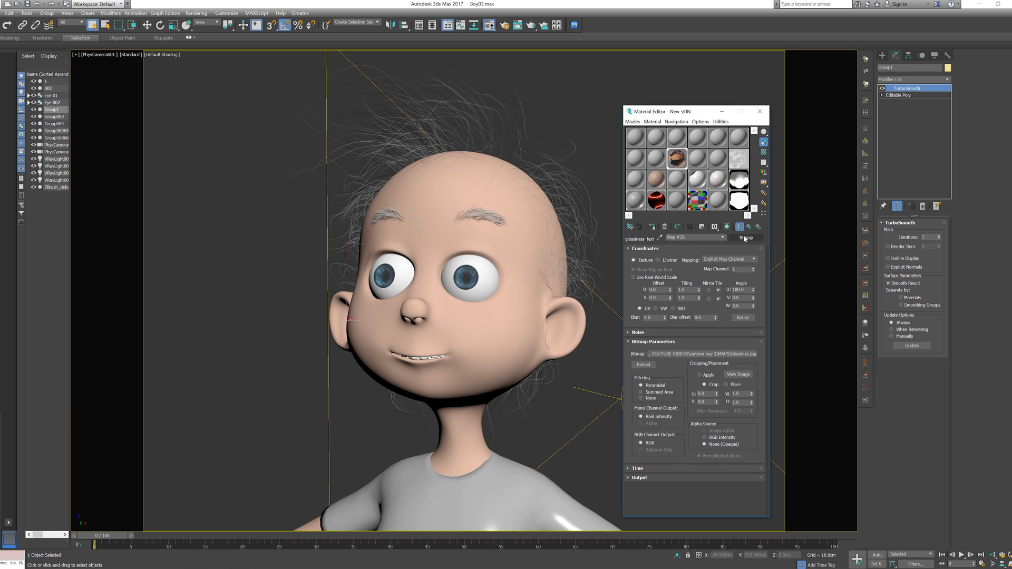
left_click(745, 239)
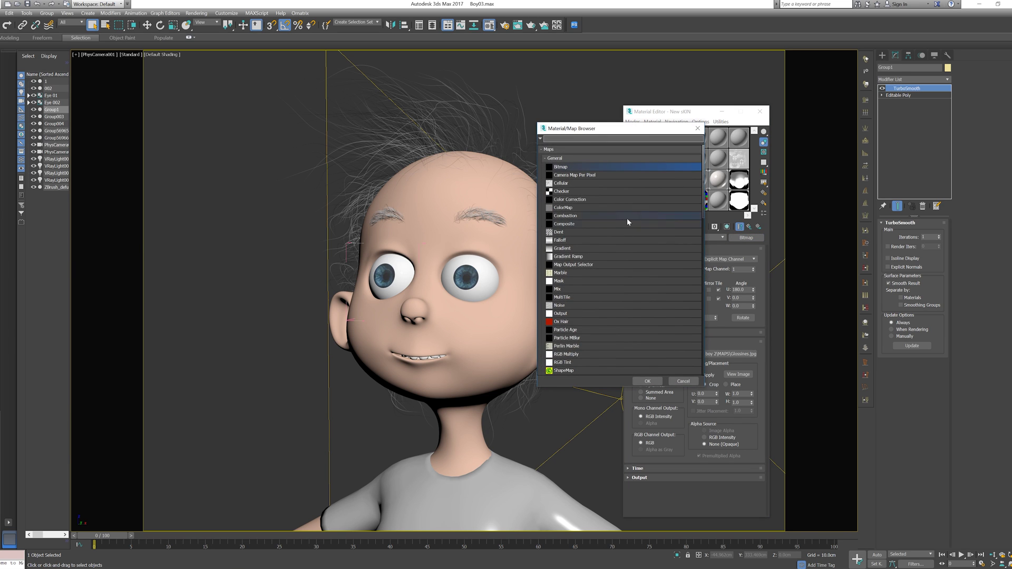
scroll(581, 289, "down", 3)
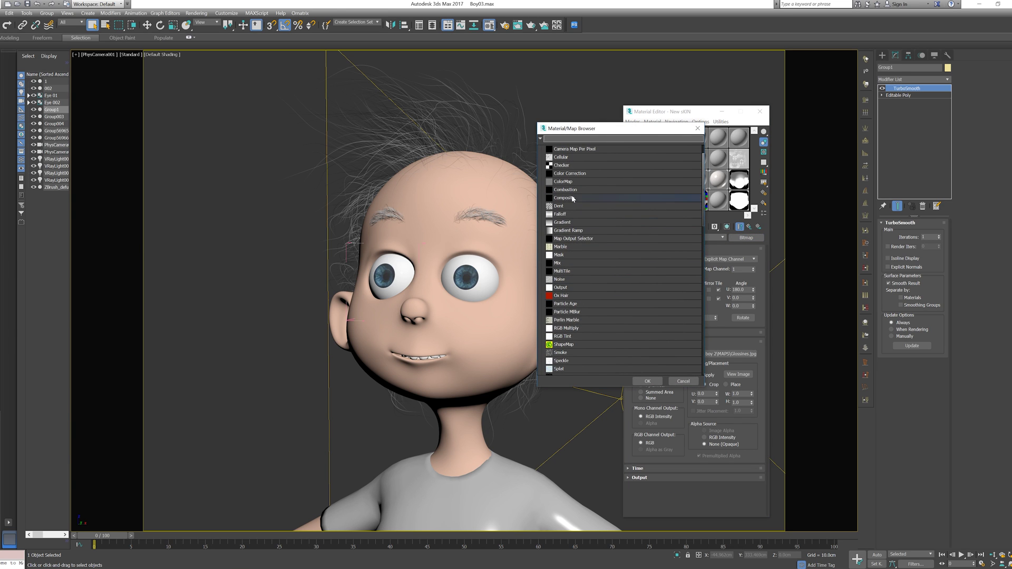
double_click(564, 198)
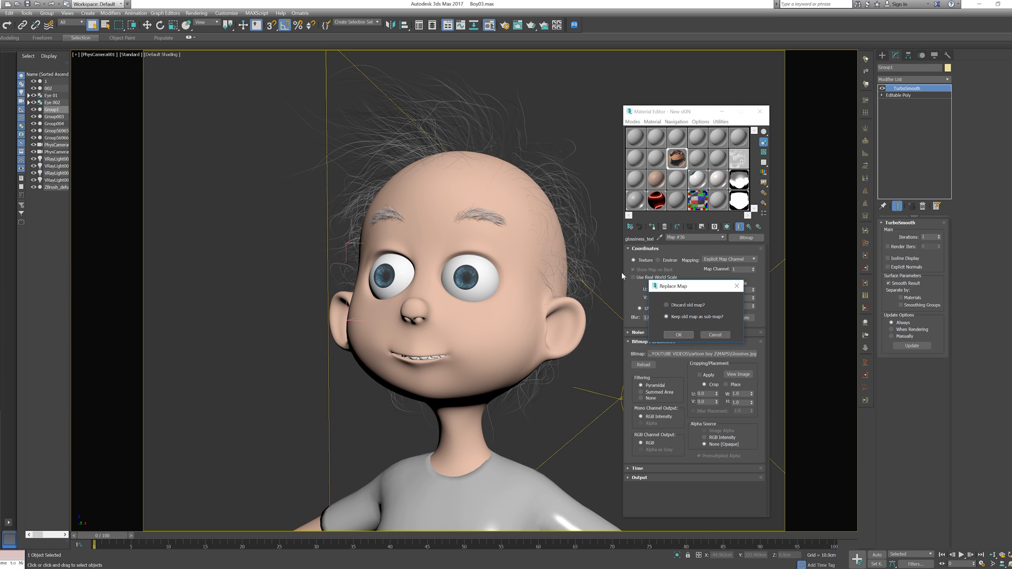
left_click(678, 336)
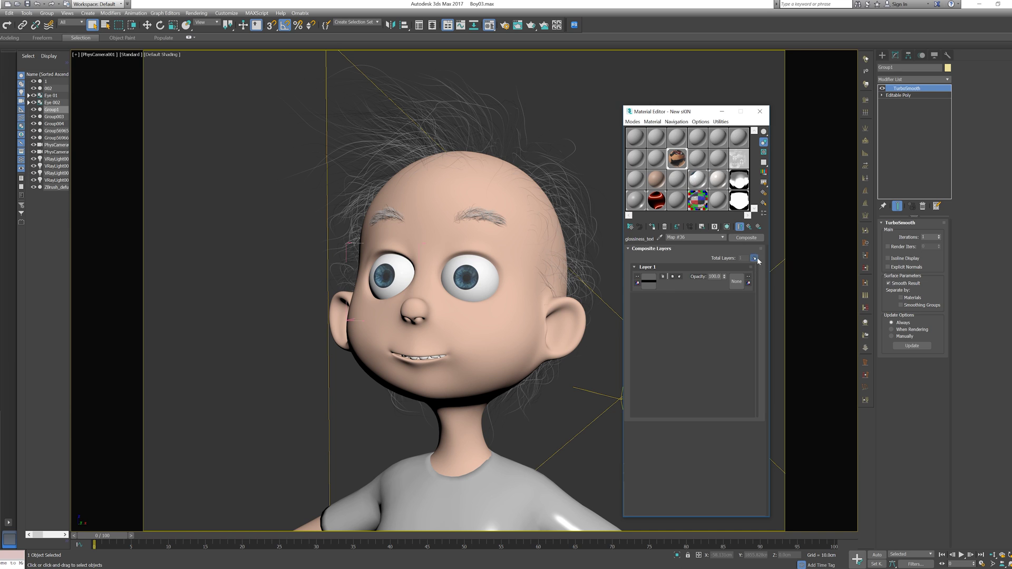
- Add a second layer to the Composite map and swap the glossiness bitmap from Layer 1 into it
left_click(754, 258)
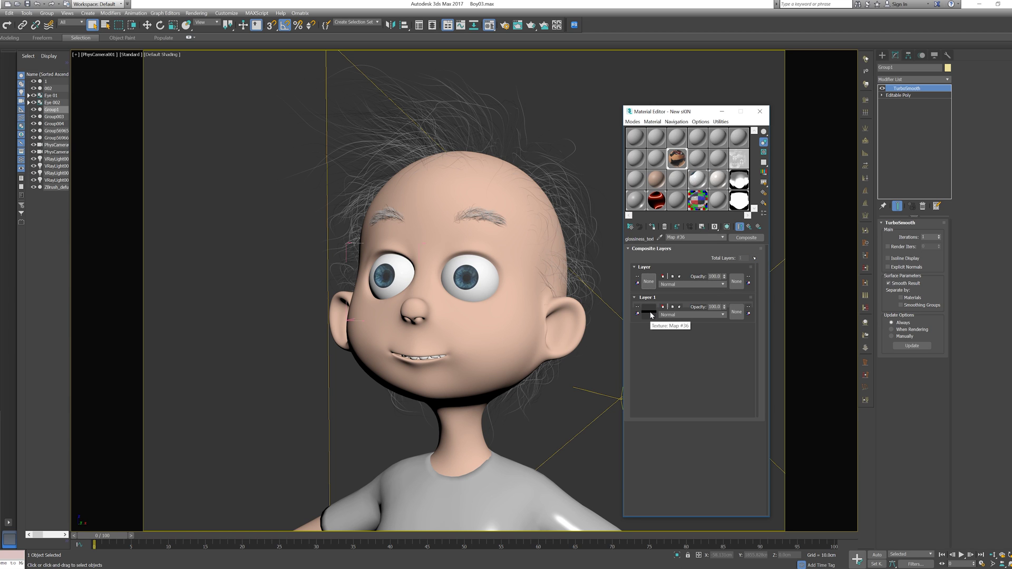
left_click_drag(652, 316, 650, 285)
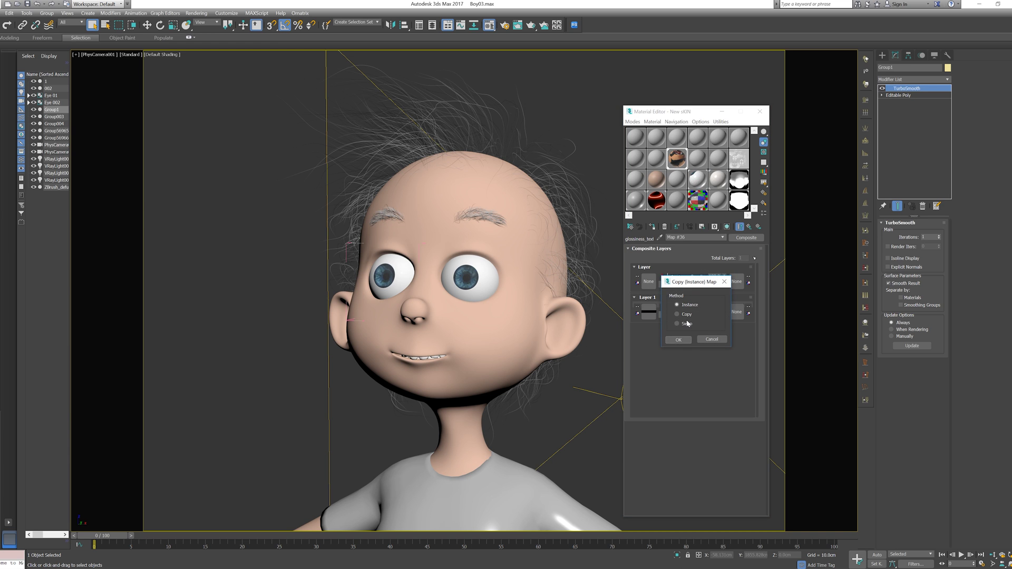
left_click(680, 339)
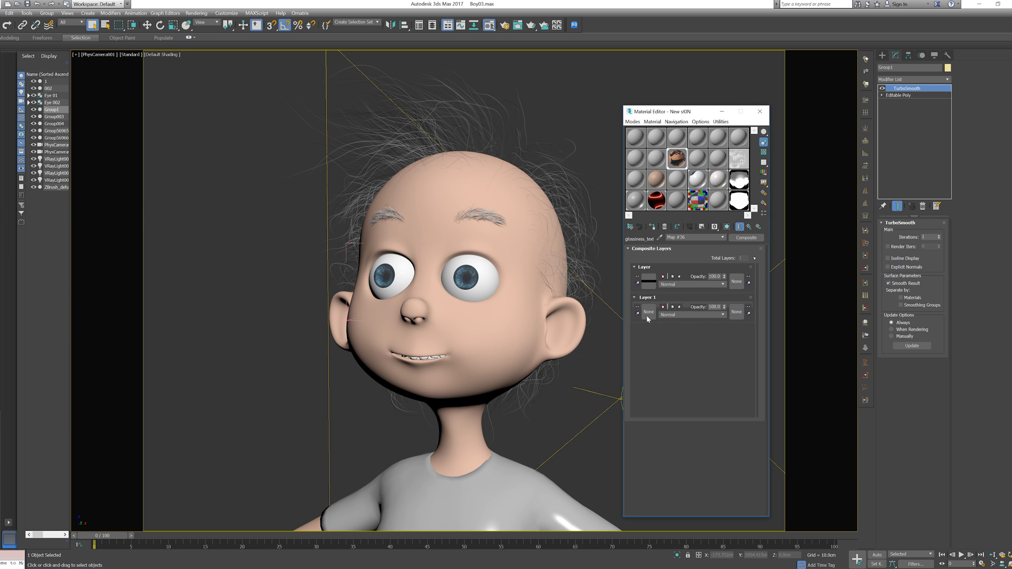
- Assign a VRayColor map to Layer 1 of the Composite map
left_click(646, 315)
scroll(600, 273, "down", 7)
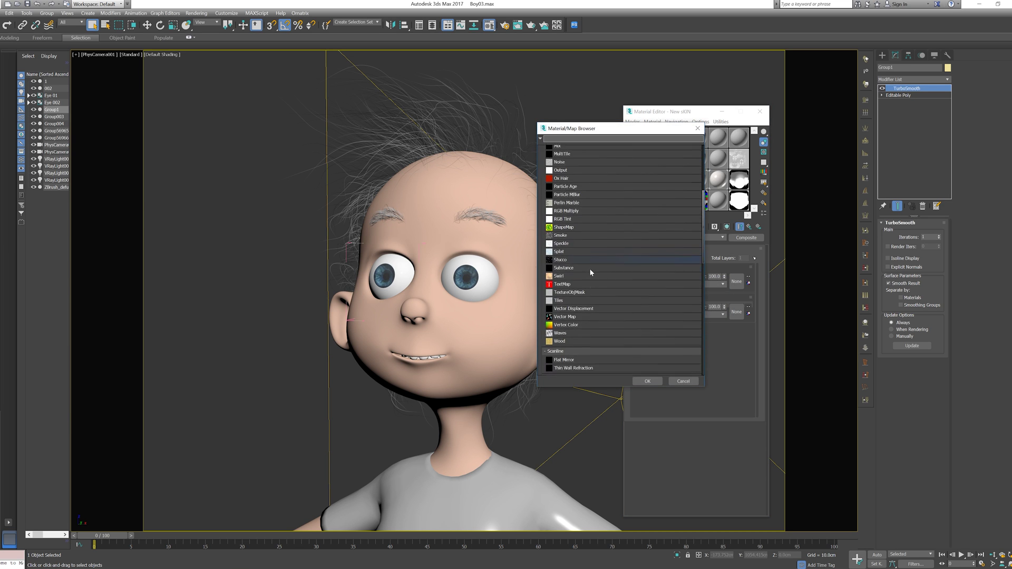
scroll(587, 279, "down", 4)
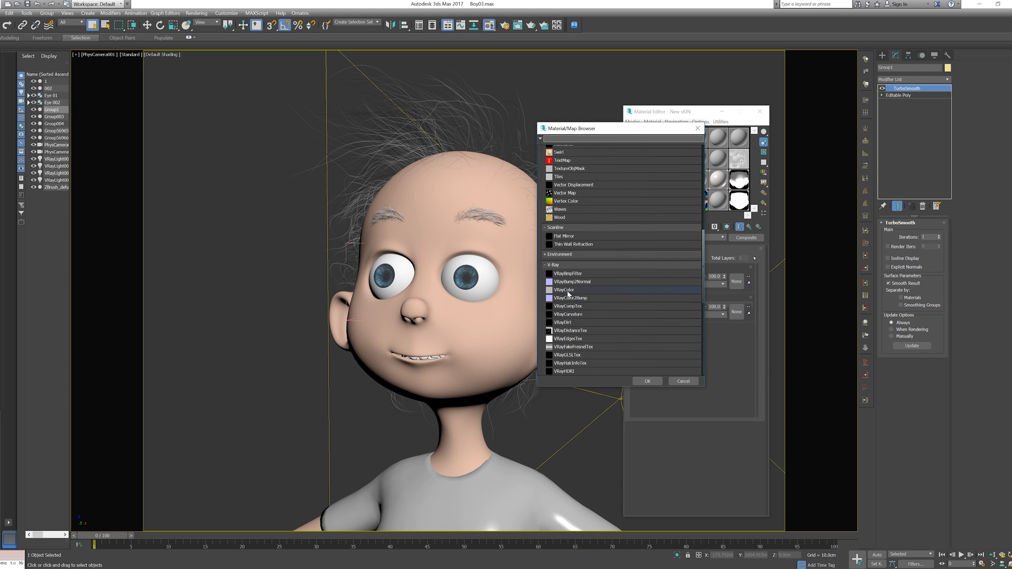
double_click(569, 292)
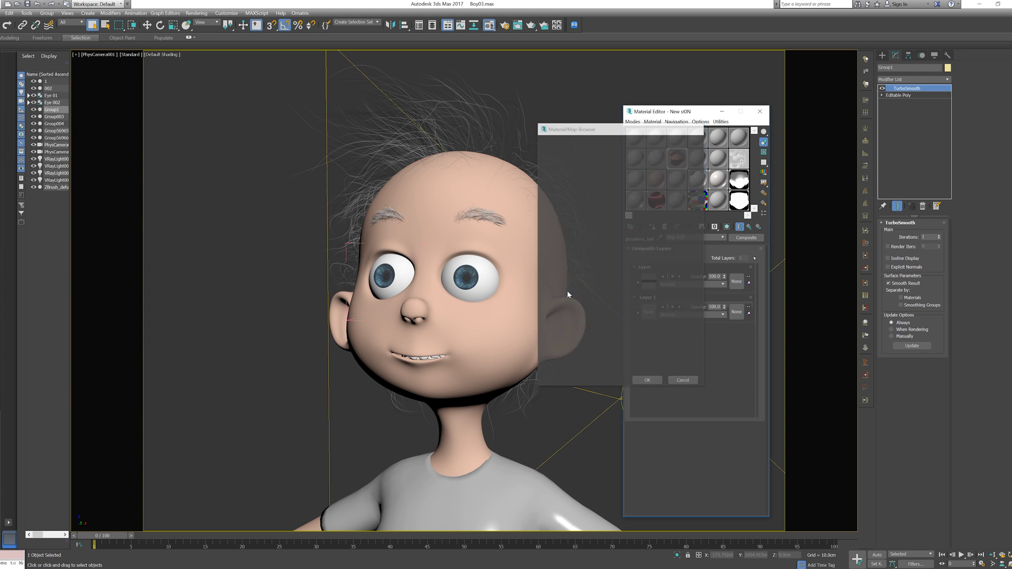
left_click(759, 227)
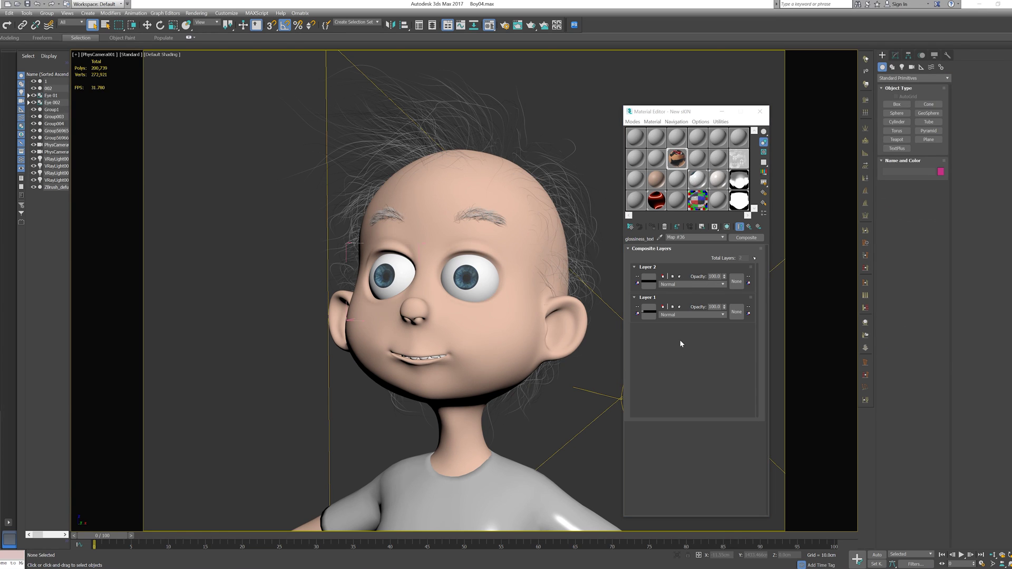
- Set the blending mode of the Composite map's Layer 2 to Screen and return to the skin material
left_click(679, 284)
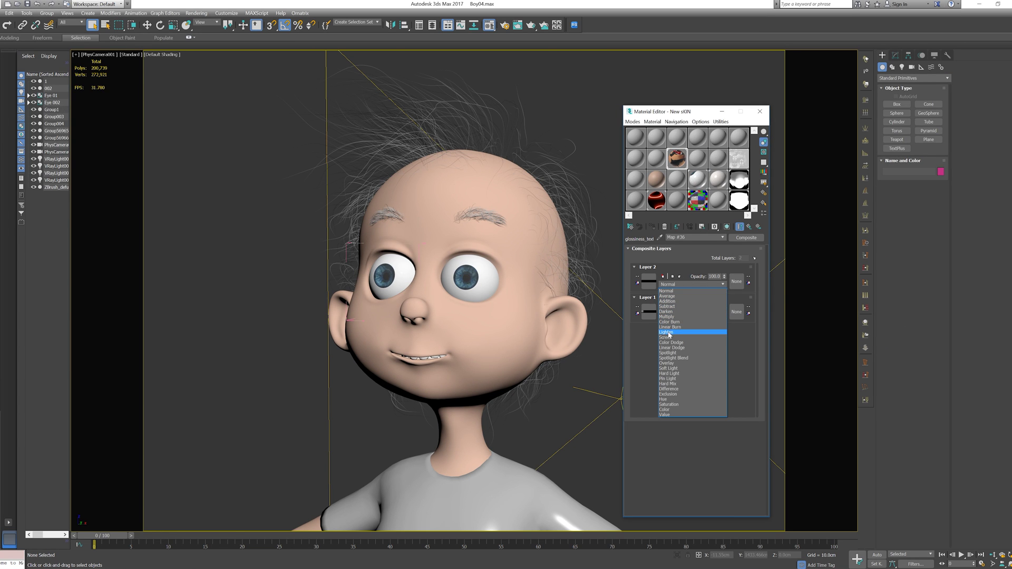
left_click(667, 331)
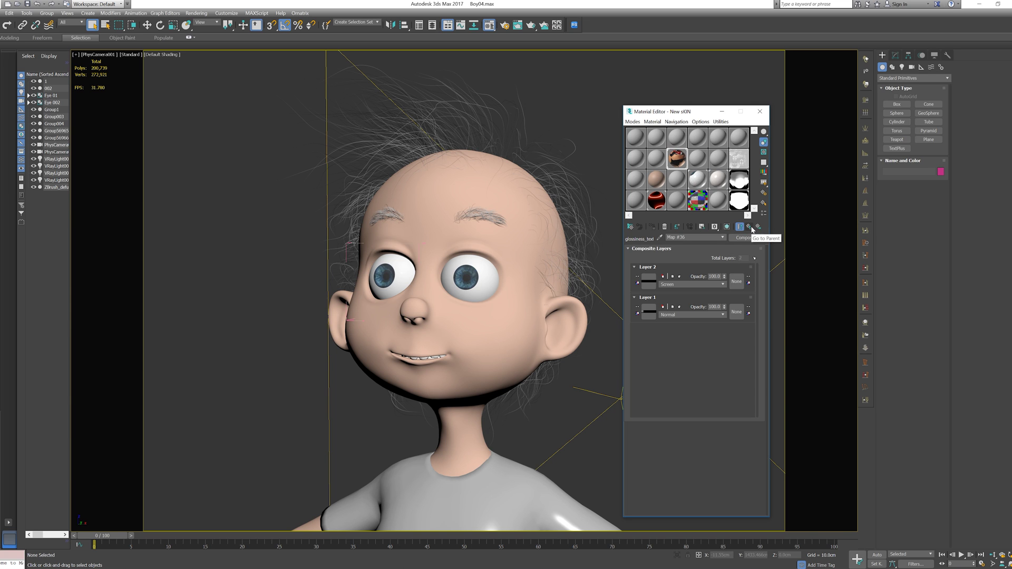
left_click(752, 228)
- Load the Scatter Map bitmap from the MAPS folder into the skin material's scatter color slot
scroll(683, 487, "down", 5)
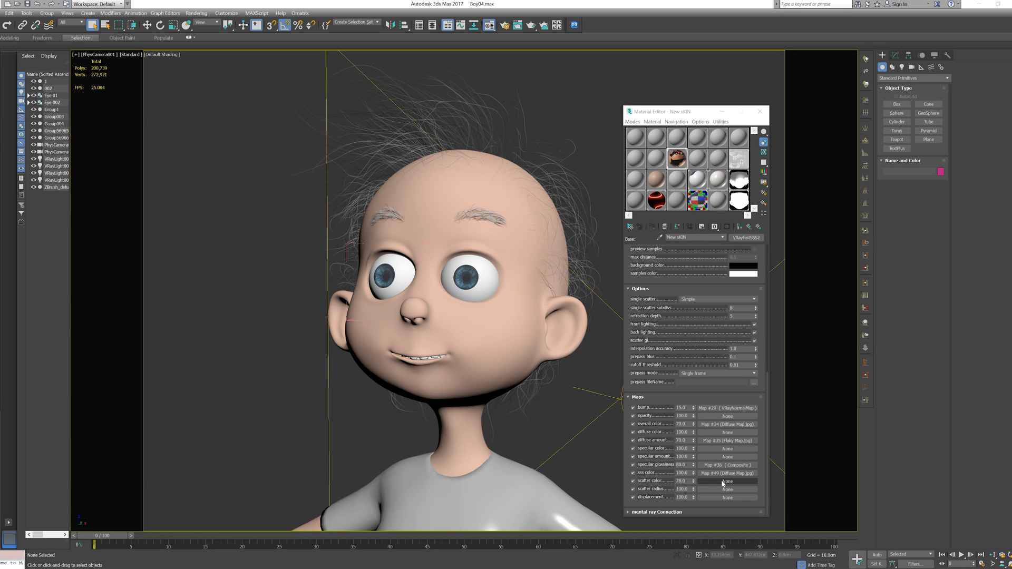
left_click(728, 481)
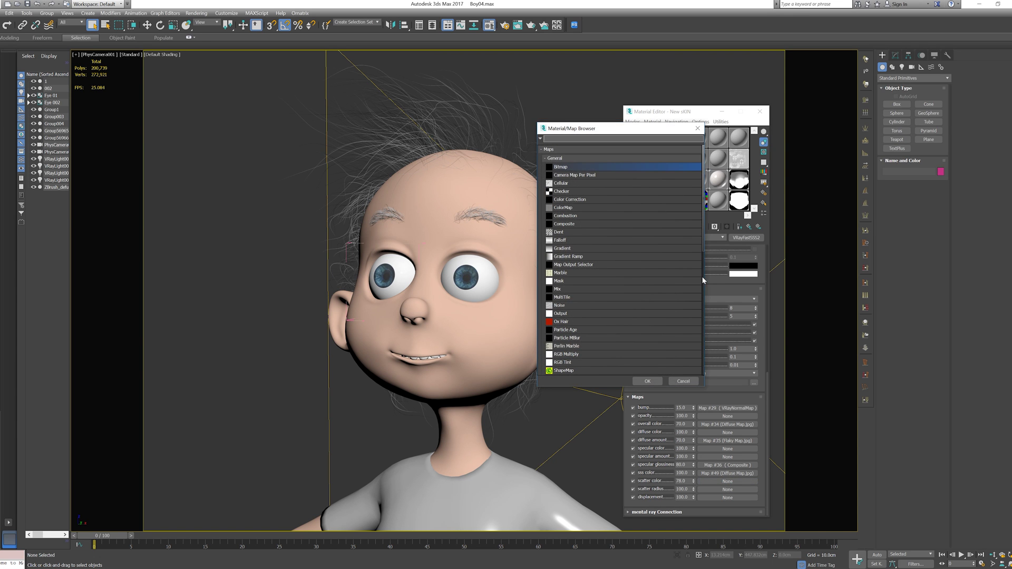
double_click(580, 158)
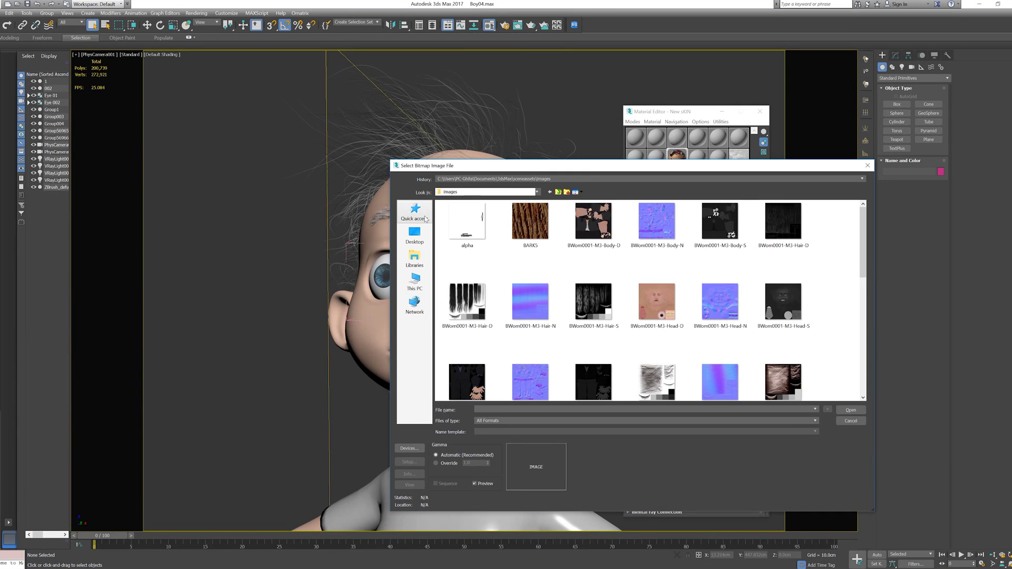
left_click(415, 214)
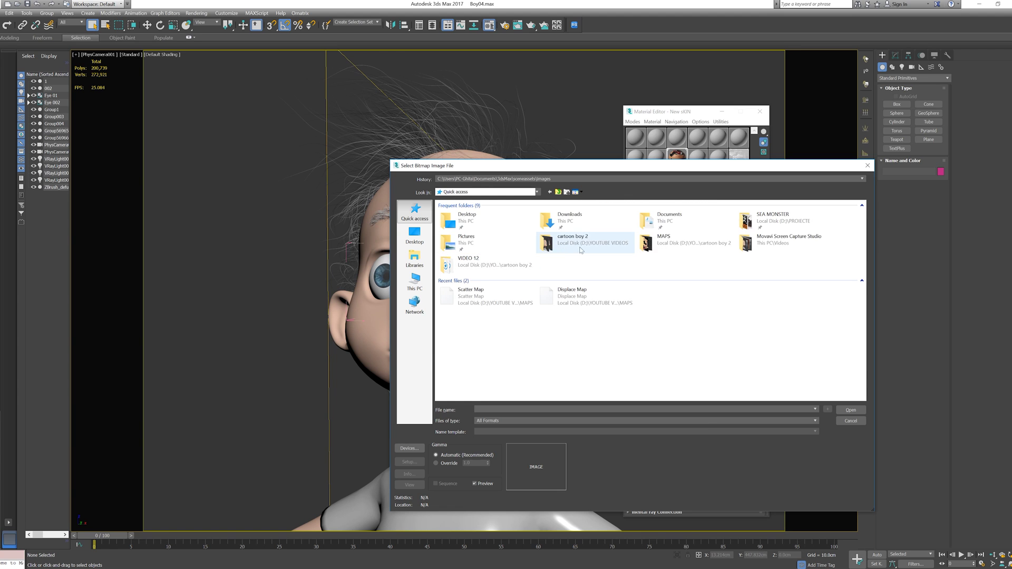
double_click(673, 244)
double_click(530, 303)
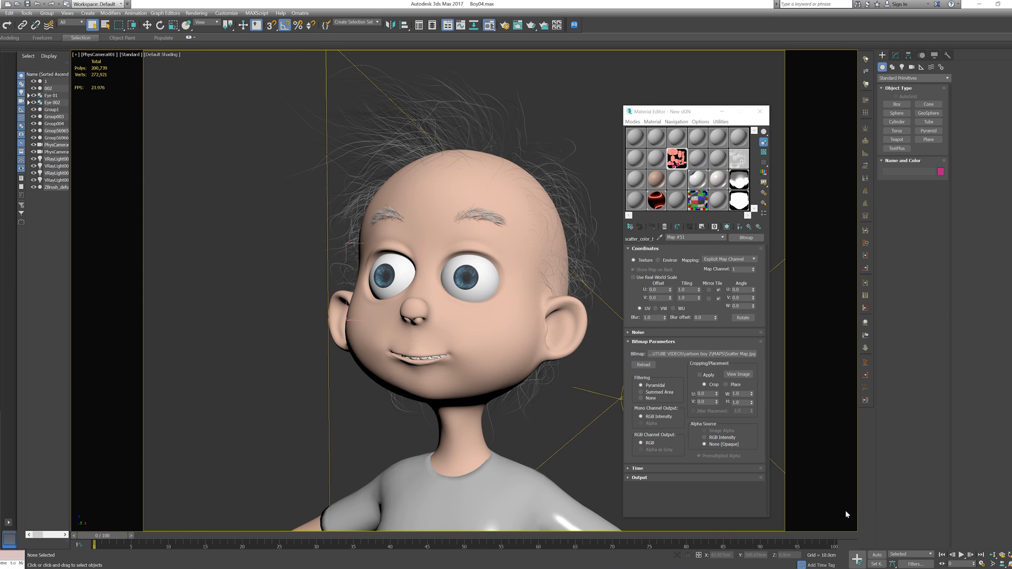
- Set the Scatter Map bitmap's U angle to 180 and return to the skin material
left_click(745, 290)
type("1")
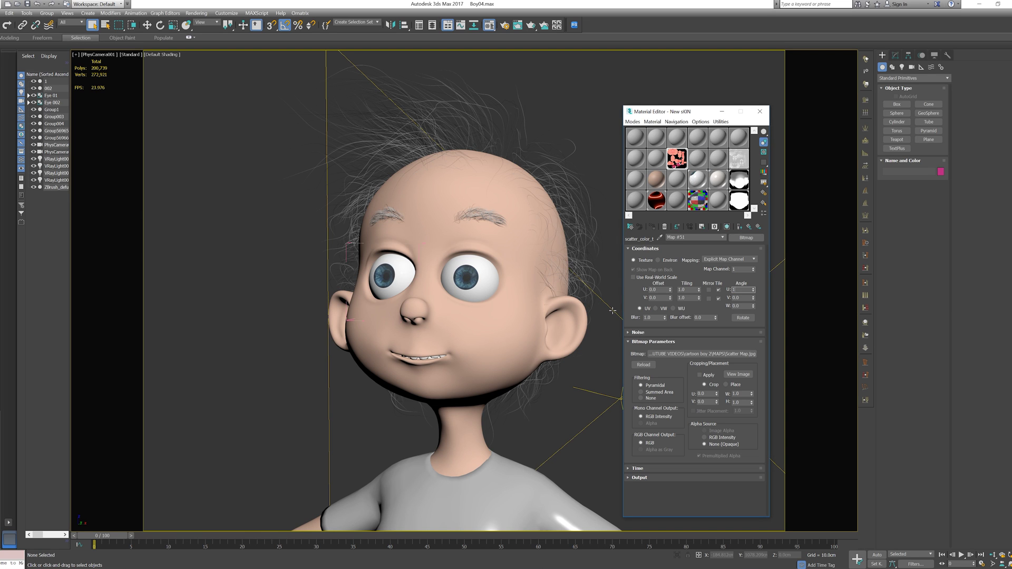
type("80")
key("Return")
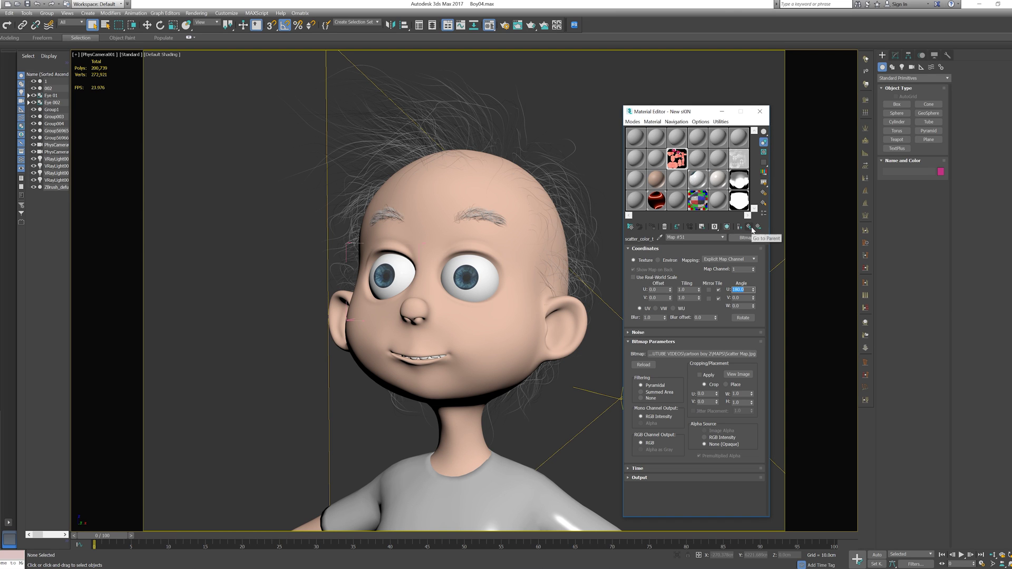
left_click(753, 228)
- Replace the sss color's Diffuse Map with a VRayDirt map, keeping the old map as a sub-map
scroll(702, 438, "down", 5)
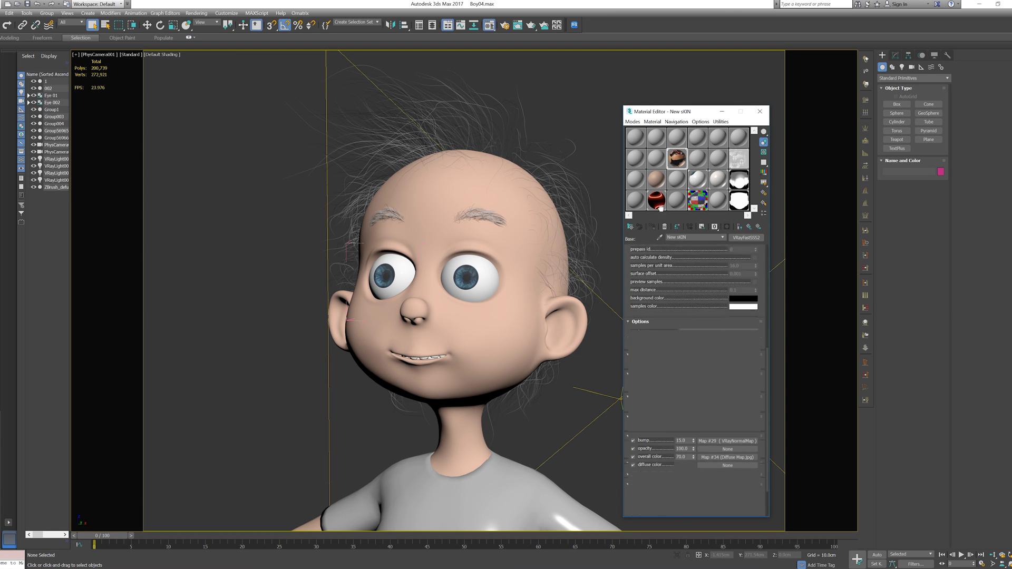
scroll(716, 443, "down", 2)
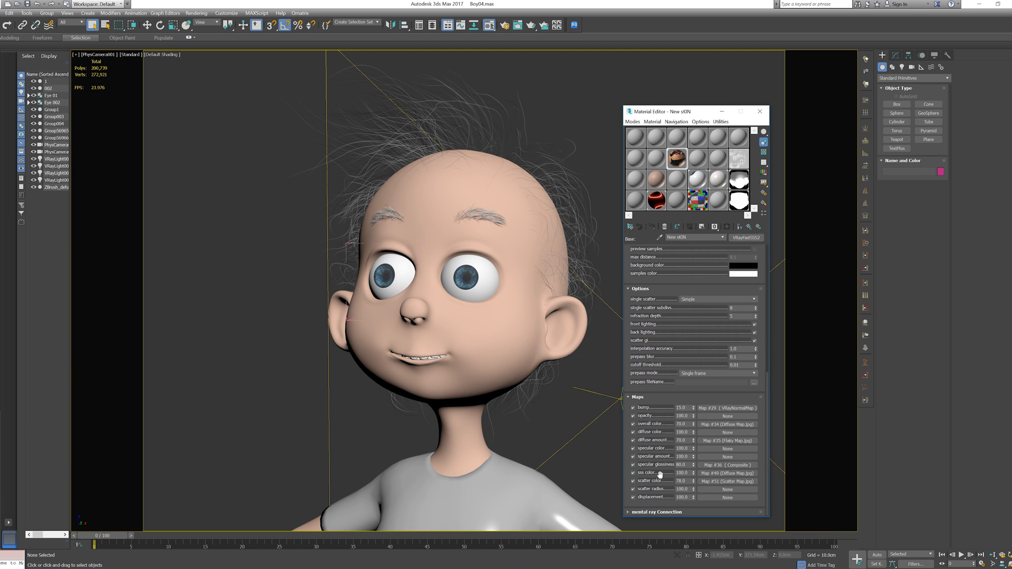
left_click(720, 474)
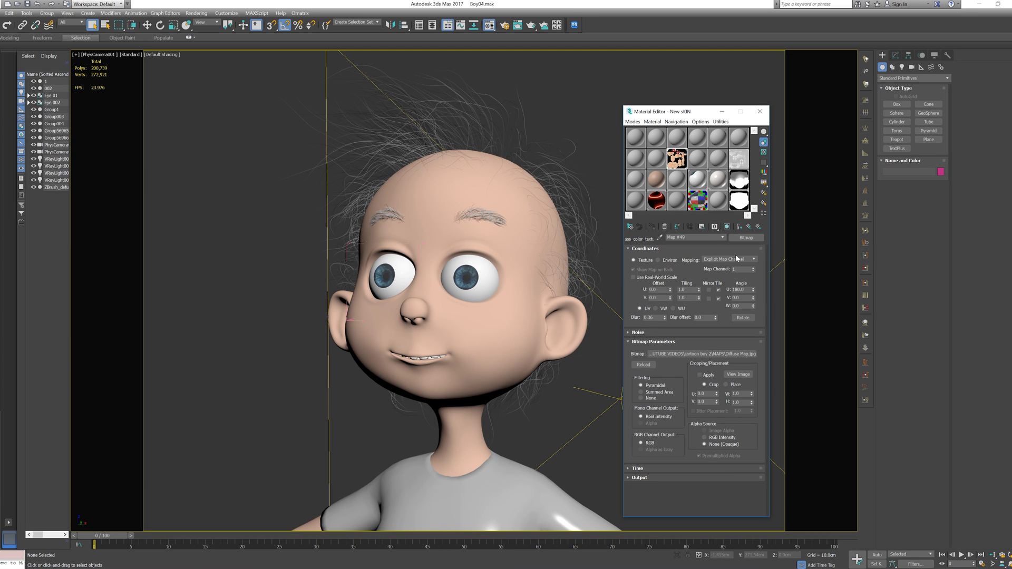
left_click(746, 238)
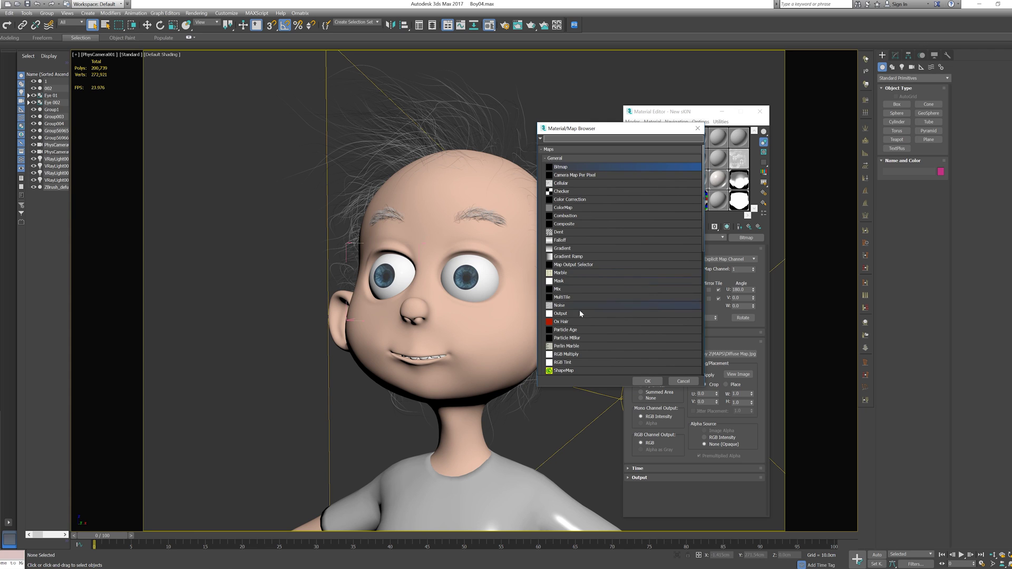
scroll(580, 314, "down", 9)
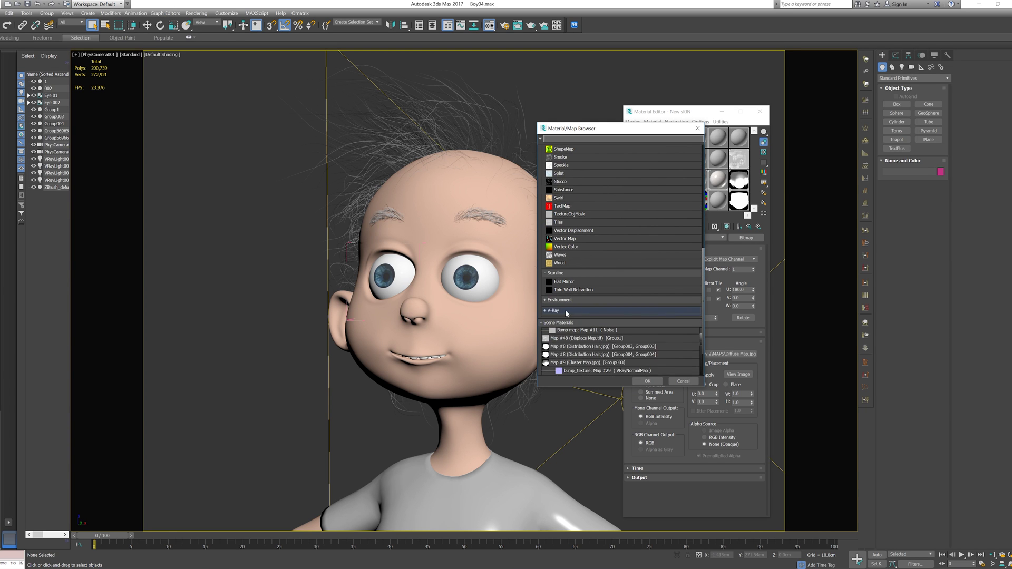
left_click(565, 310)
scroll(581, 337, "down", 1)
double_click(575, 325)
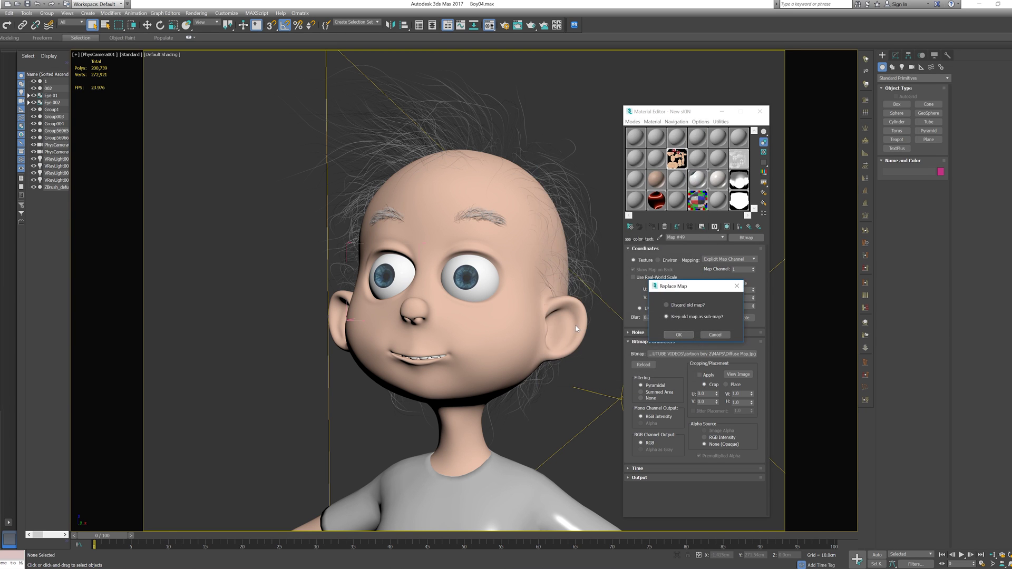
left_click(679, 335)
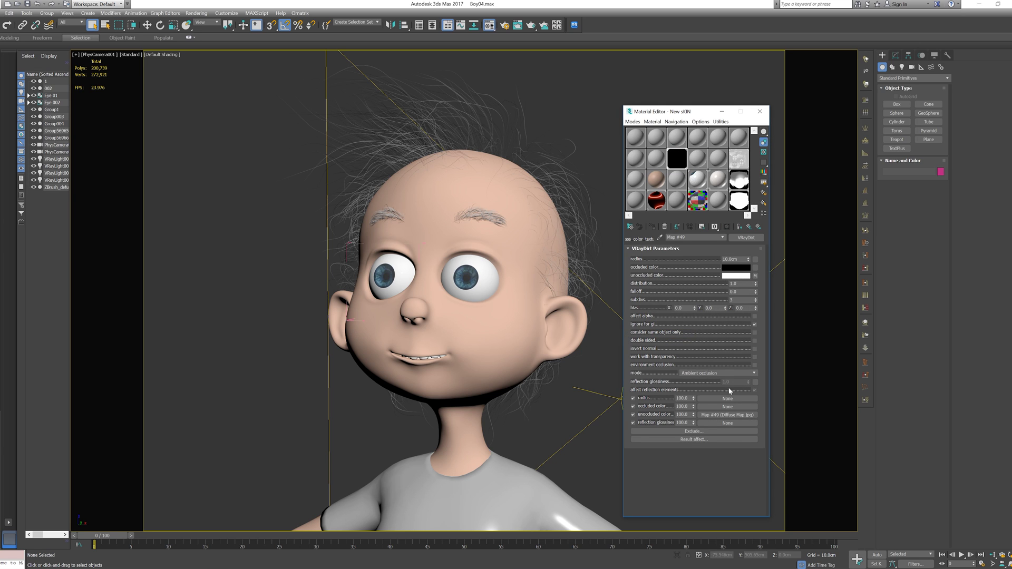
- Set the VRayDirt map's radius to 4 cm
double_click(739, 258)
type("4")
key("Return")
- Load the Scatter Map bitmap into the VRayDirt map's occluded color slot
left_click(720, 405)
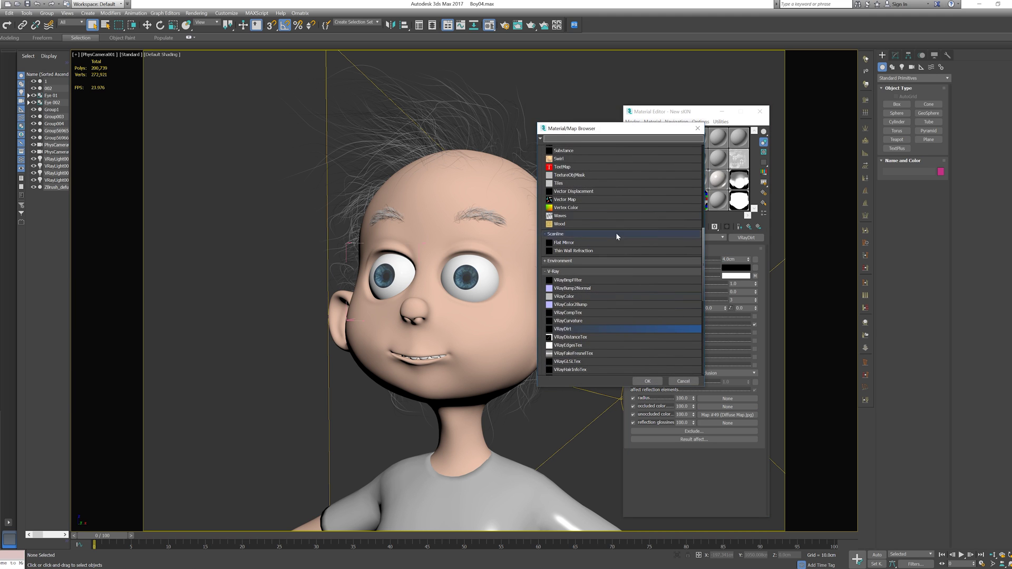
scroll(596, 221, "up", 2)
scroll(596, 222, "up", 9)
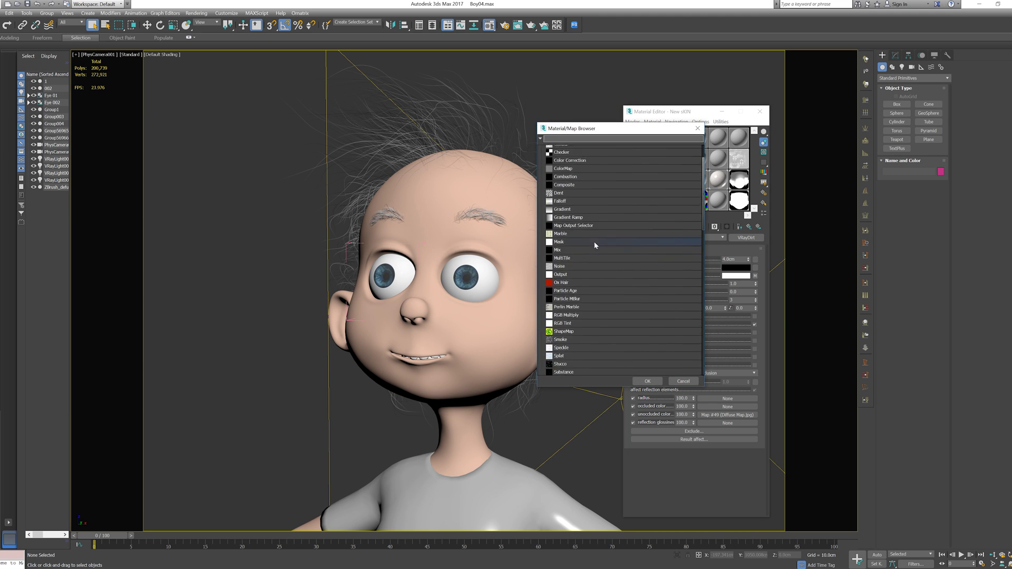
double_click(560, 167)
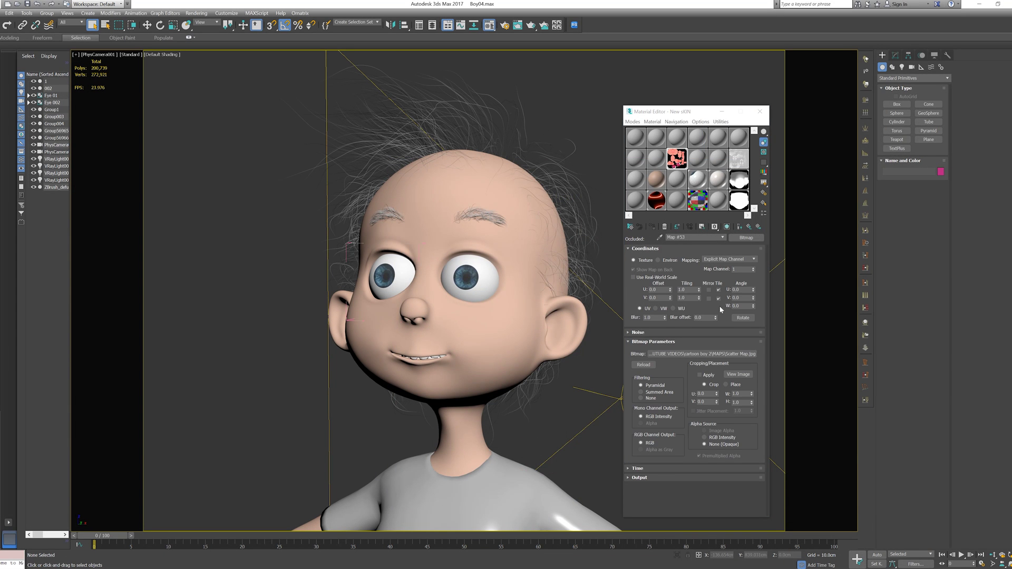
- Set the occluded color bitmap's U angle to 180 and go back up to the skin material's maps
left_click(742, 291)
type("180")
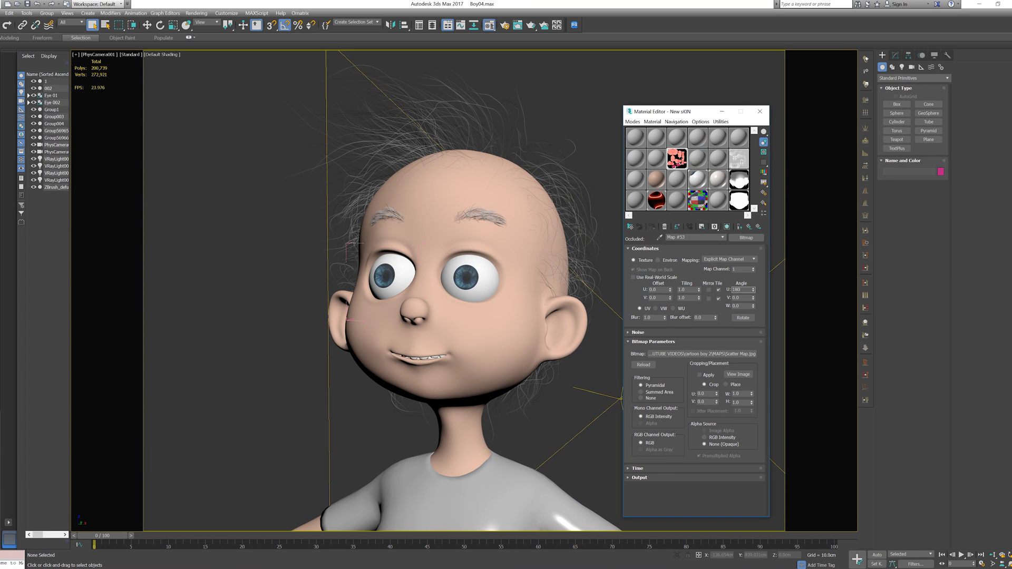
key("Return")
left_click(749, 227)
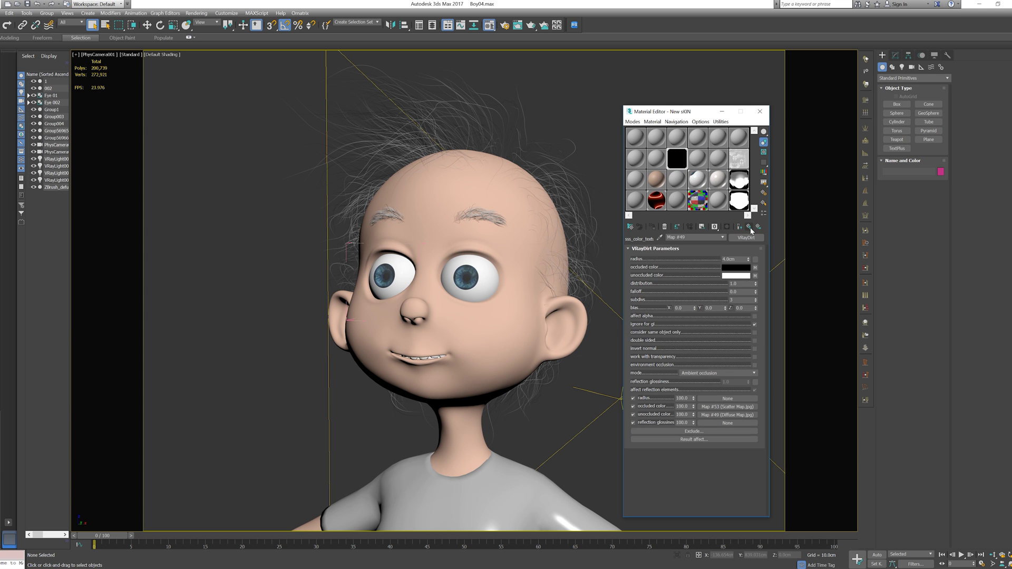
left_click(750, 228)
scroll(695, 474, "down", 5)
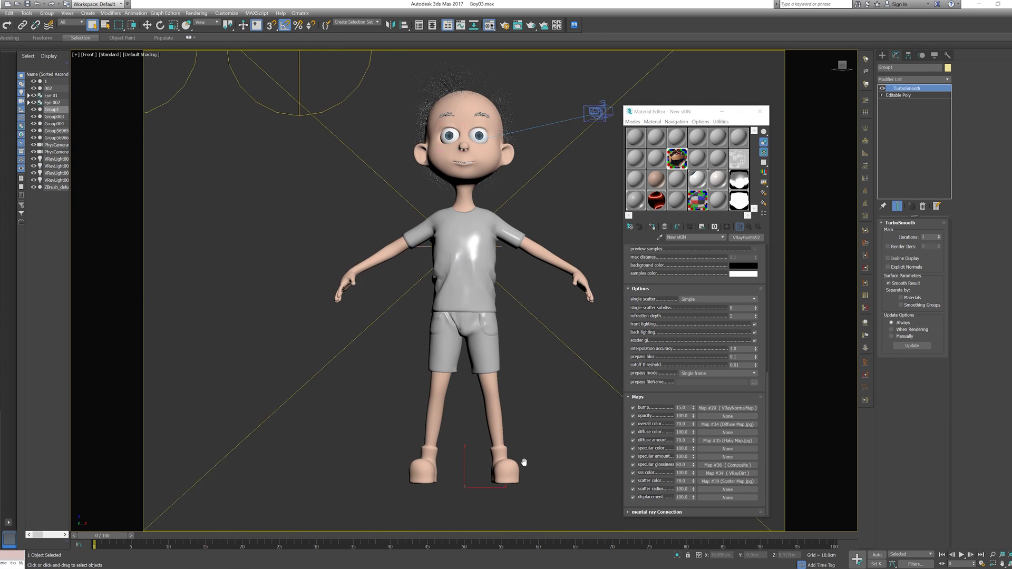
- Convert the New sKIN material to a VRayBlendMtl, keeping the old VRayFastSSS2 as its sub-material
middle_click_drag(524, 462, 515, 382)
scroll(465, 334, "up", 5)
mouse_move(479, 345)
middle_mouse_down("alt")
mouse_move(452, 391)
mouse_move(522, 346)
mouse_move(474, 328)
middle_mouse_up("alt")
left_click(745, 238)
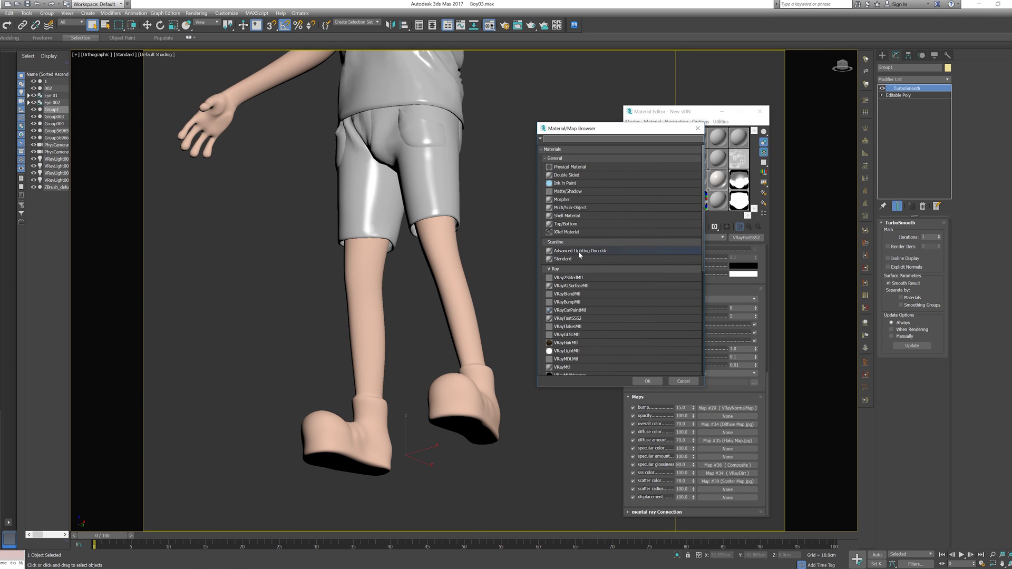
double_click(572, 294)
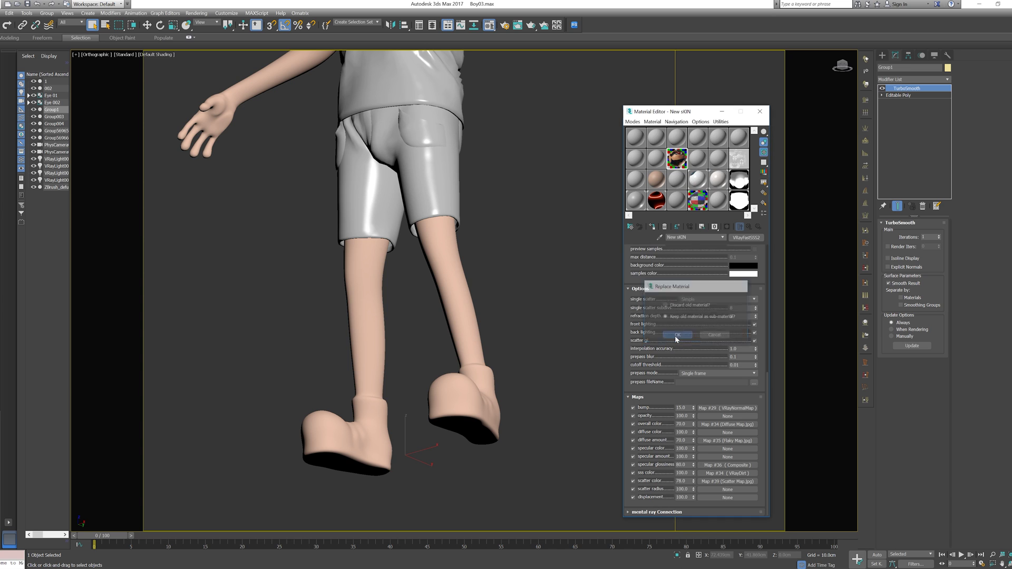
left_click(677, 335)
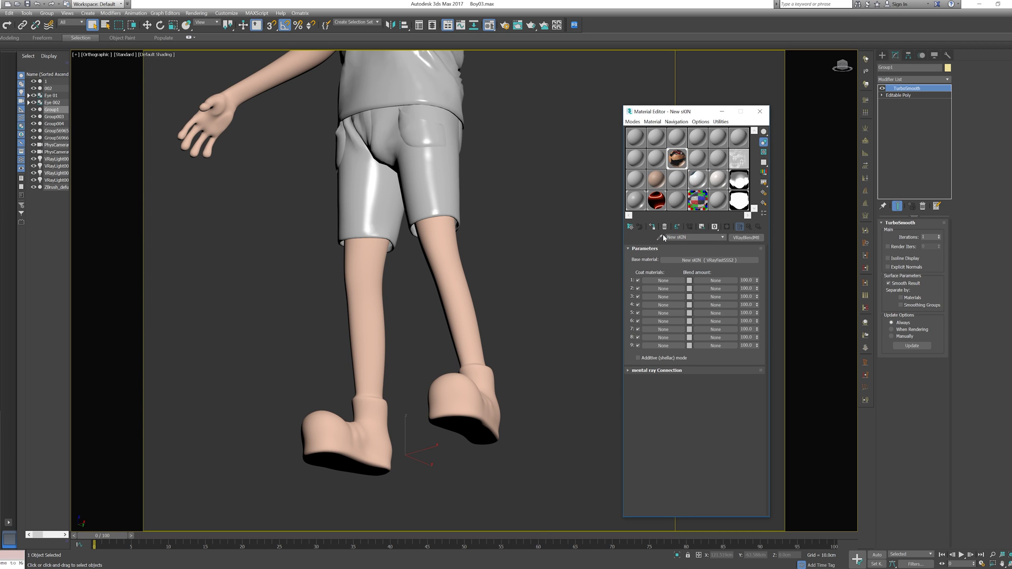
- Put the plain VRayMtl Material #3 in the sample slot that holds the boy material
left_click(634, 207)
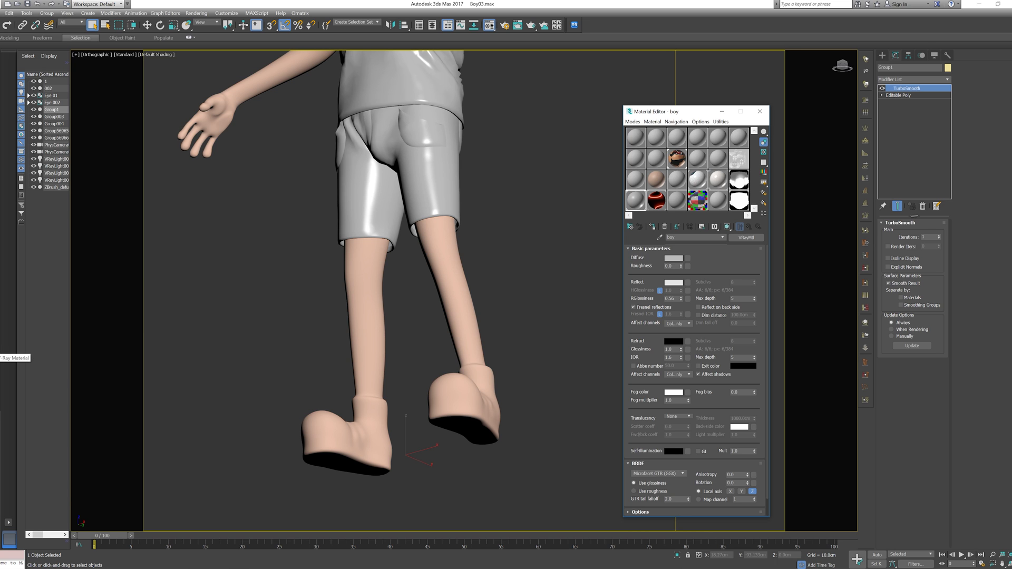
key("ctrl+z")
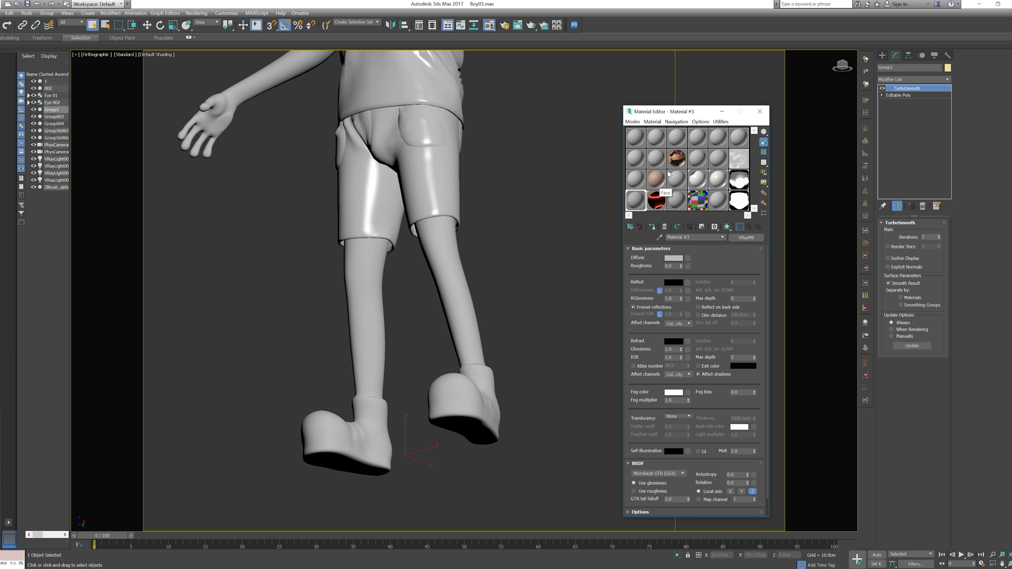
key("ctrl+z")
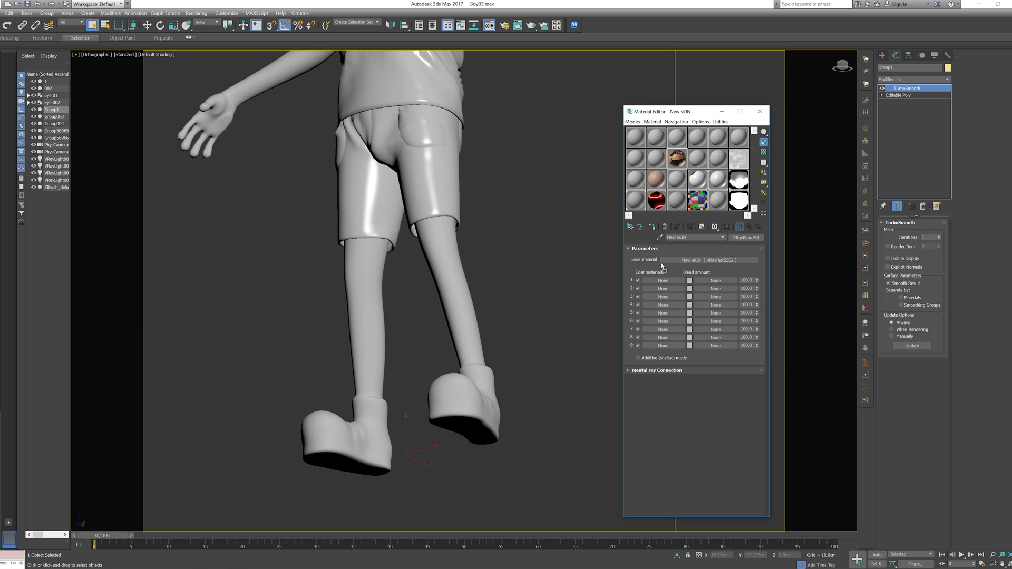
left_click(640, 202)
- Reassign the New sKIN blend material to the boy's body mesh, undoing its accidental assignment to the shorts
left_click_drag(677, 156, 450, 214)
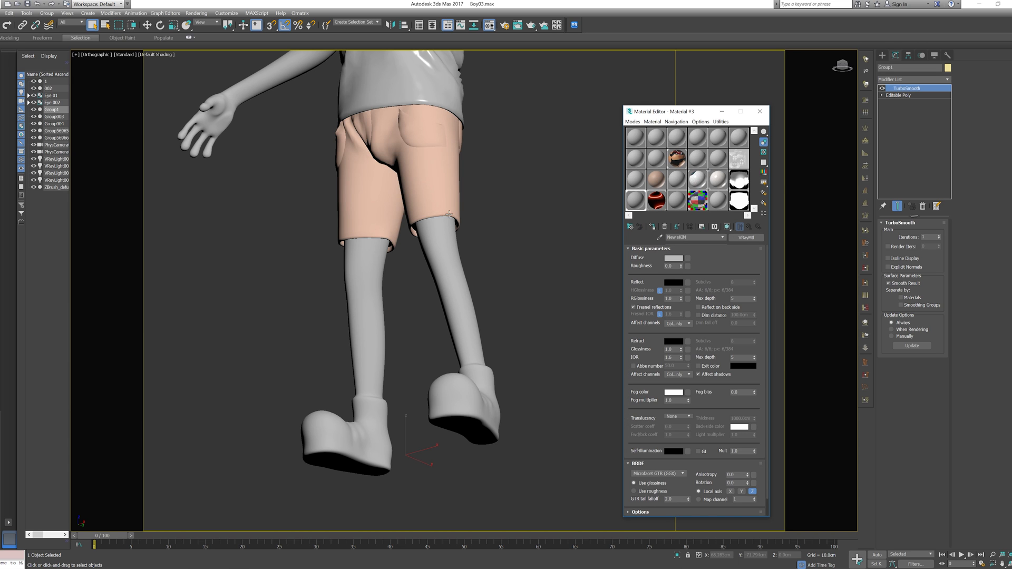
key("ctrl+z")
left_click_drag(675, 165, 448, 299)
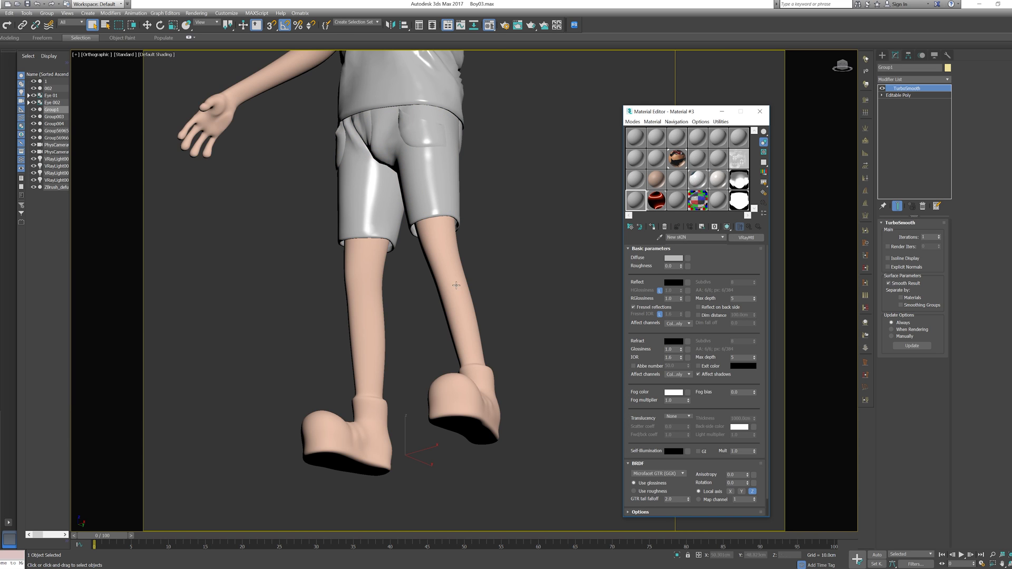
middle_click_drag(578, 294, 557, 311, "alt")
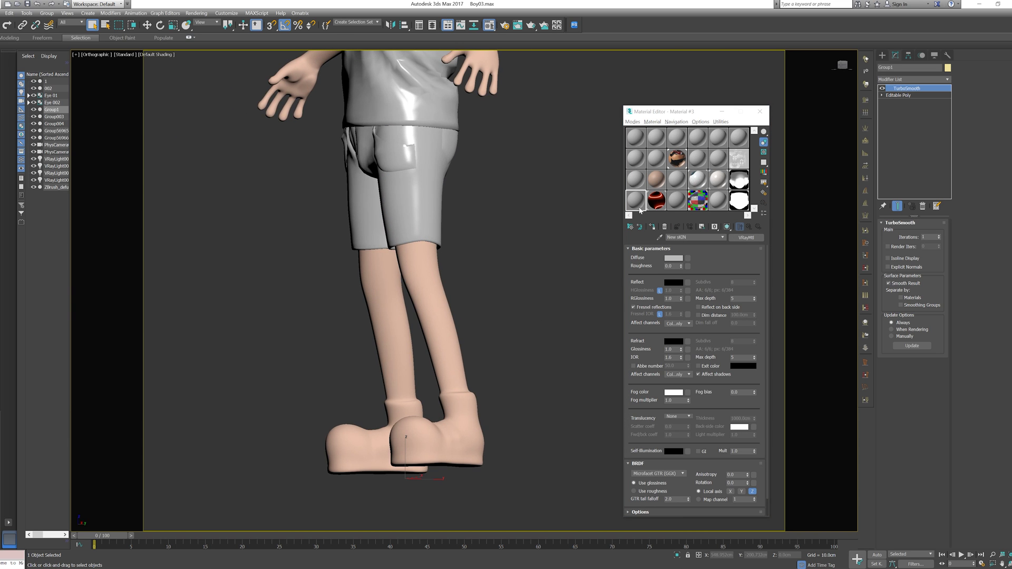
- Place Material #3 as an instance in the blend material's first coat slot
left_click(675, 166)
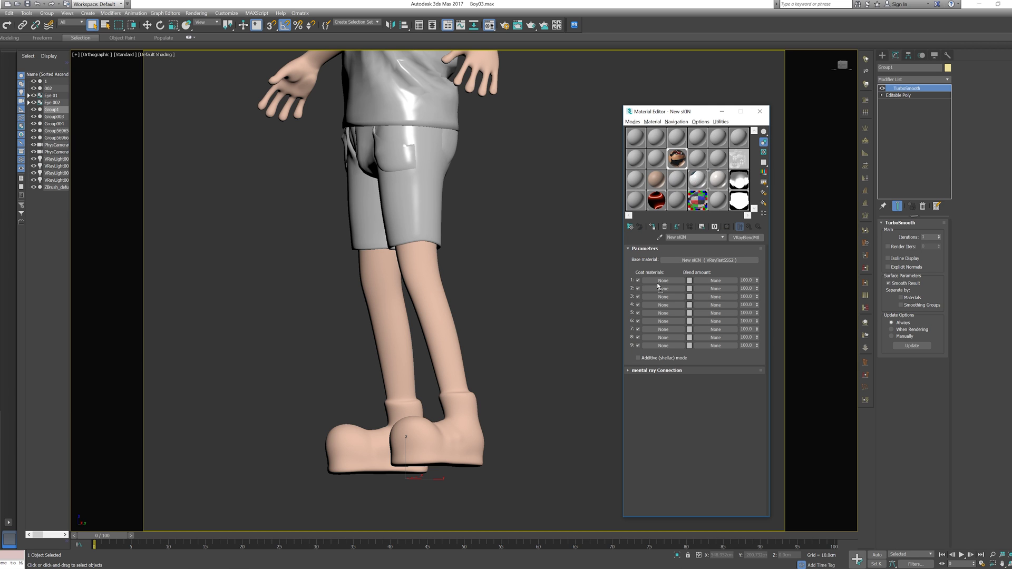
left_click_drag(660, 284, 662, 281)
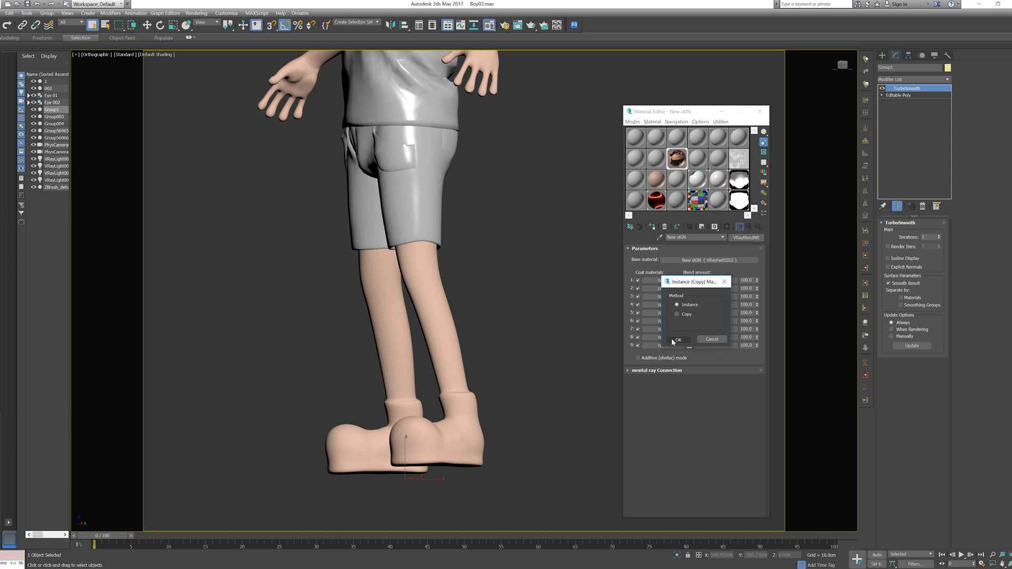
left_click(678, 340)
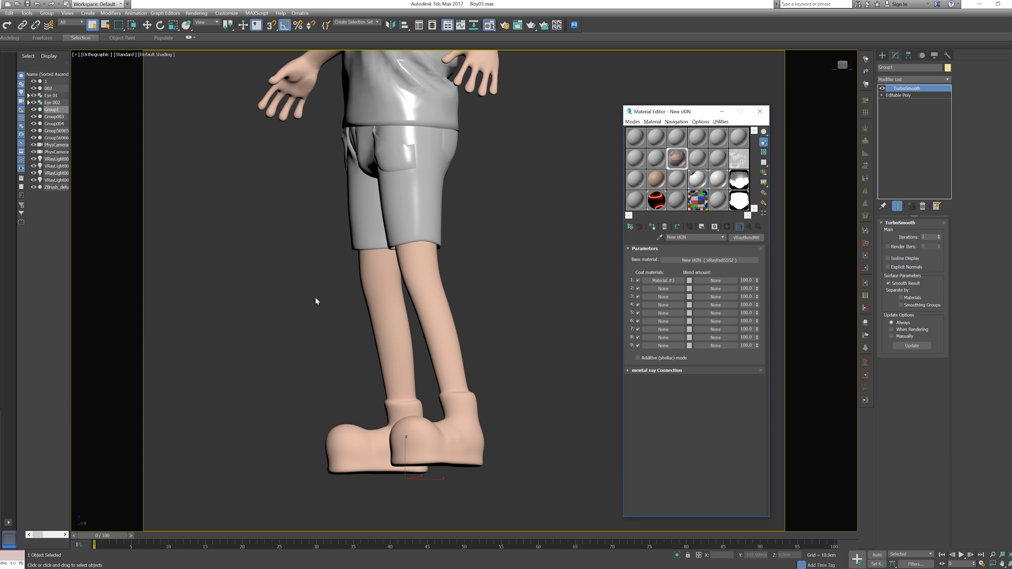
- Load the Alpha Shoes bitmap from the MAPS folder into the first coat's blend amount slot
left_click(722, 281)
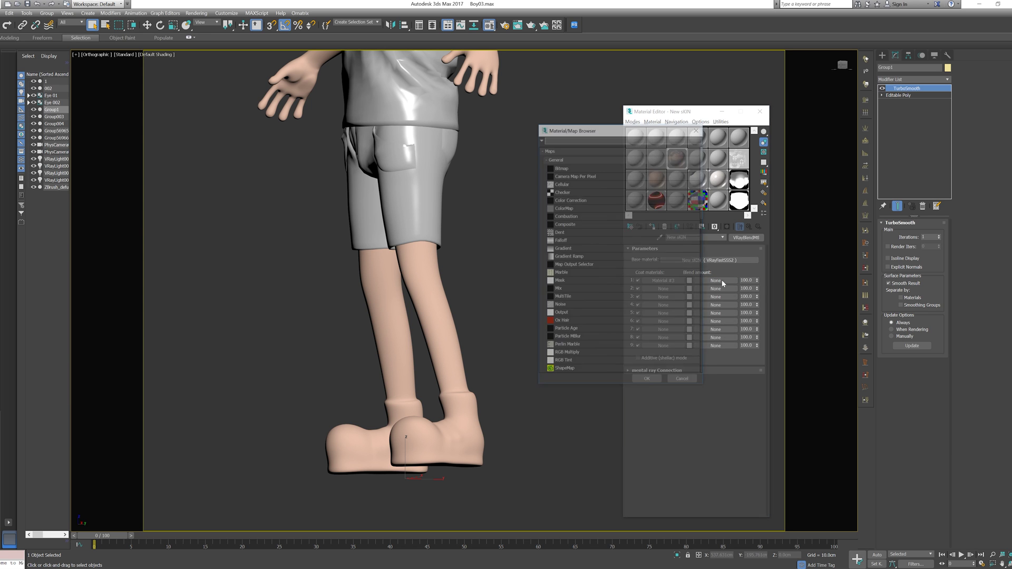
left_click(560, 167)
double_click(561, 168)
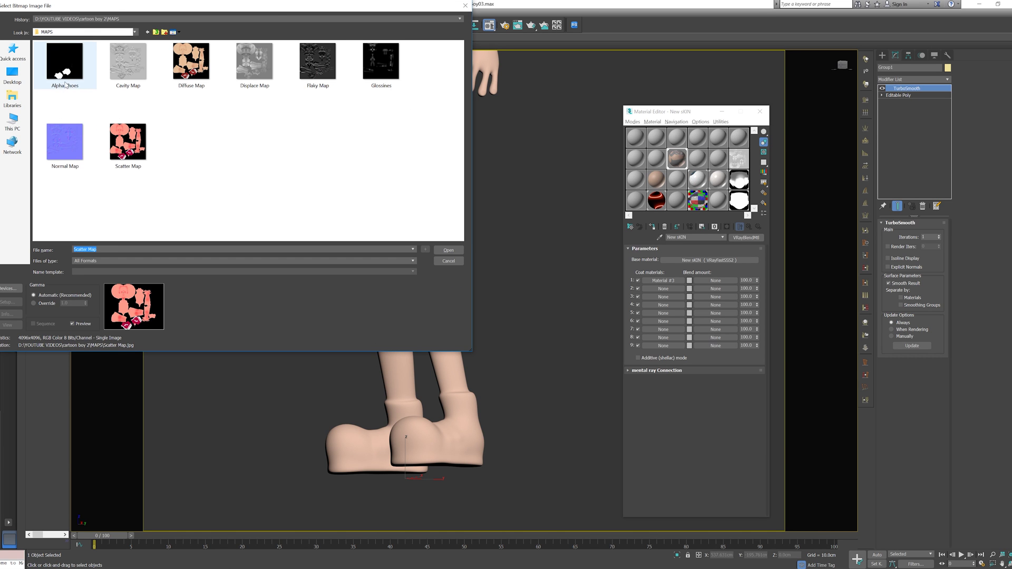
left_click(64, 62)
left_click(449, 250)
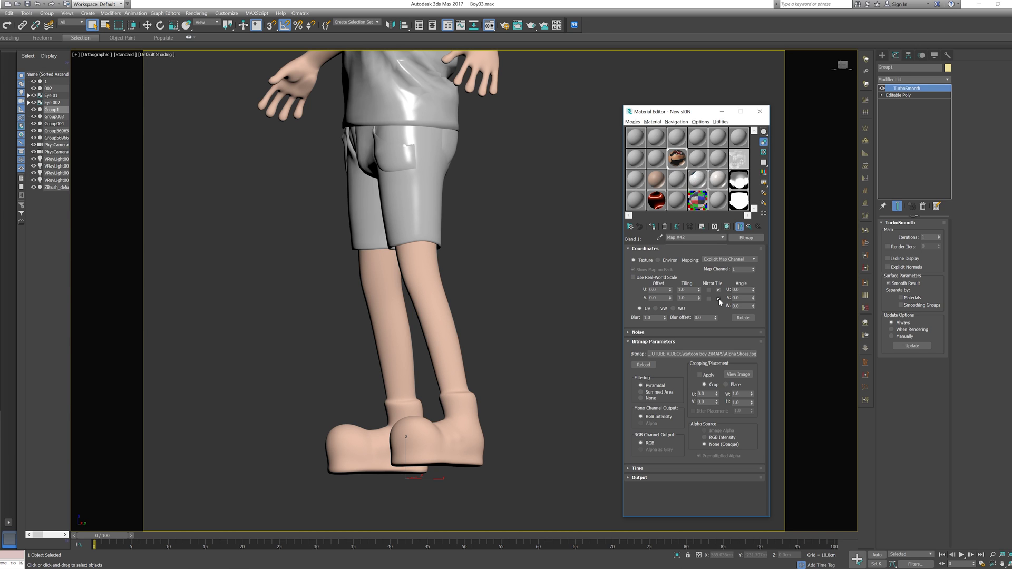
- Set the Alpha Shoes bitmap's U angle to 180
left_click(746, 289)
type("180")
key("Return")
- Preview the Alpha Shoes mask on the boy's shoes in the viewport, turn the preview off, and return to the blend material
left_click(726, 228)
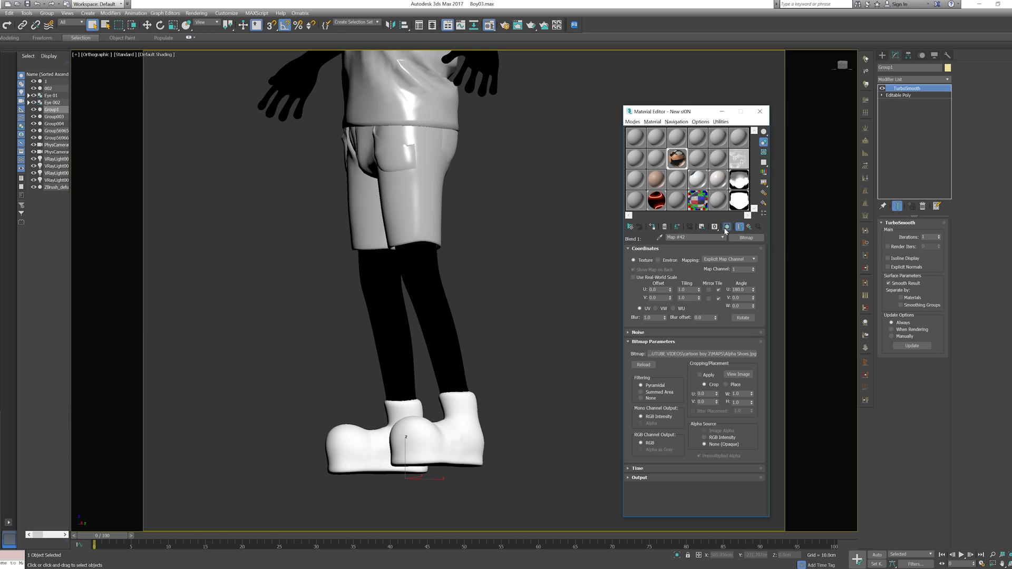
middle_click(498, 432)
key("f")
middle_click_drag(533, 406, 492, 363)
scroll(492, 362, "up", 5)
middle_click_drag(503, 328, 430, 369)
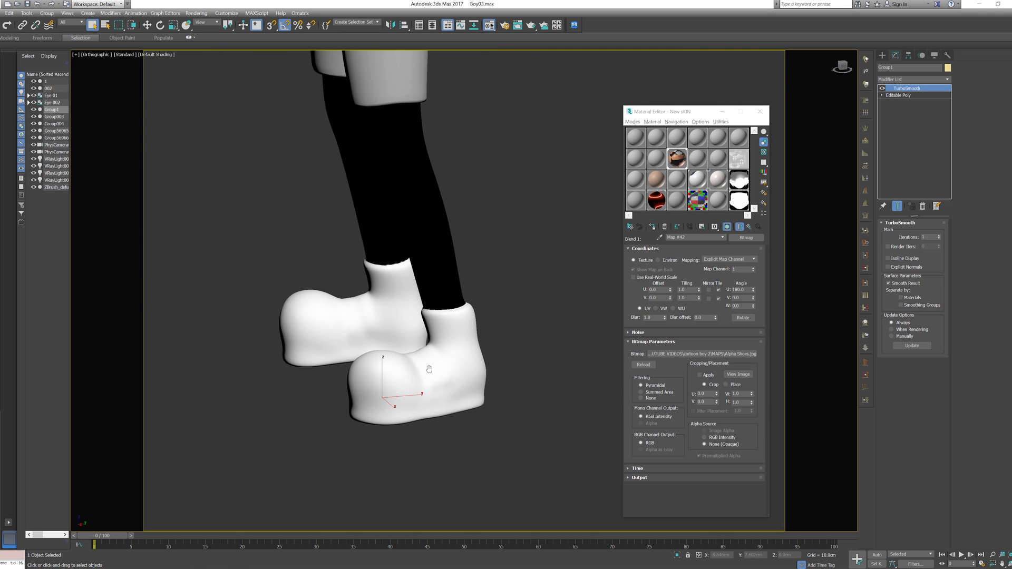
scroll(429, 369, "up", 4)
scroll(517, 297, "down", 4)
middle_click_drag(517, 298, 448, 435)
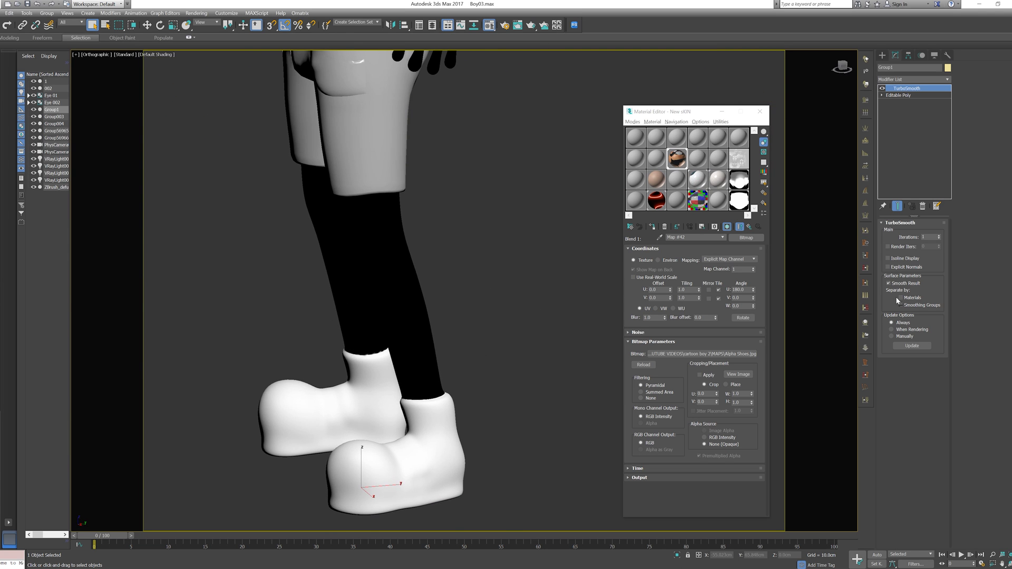
left_click(727, 227)
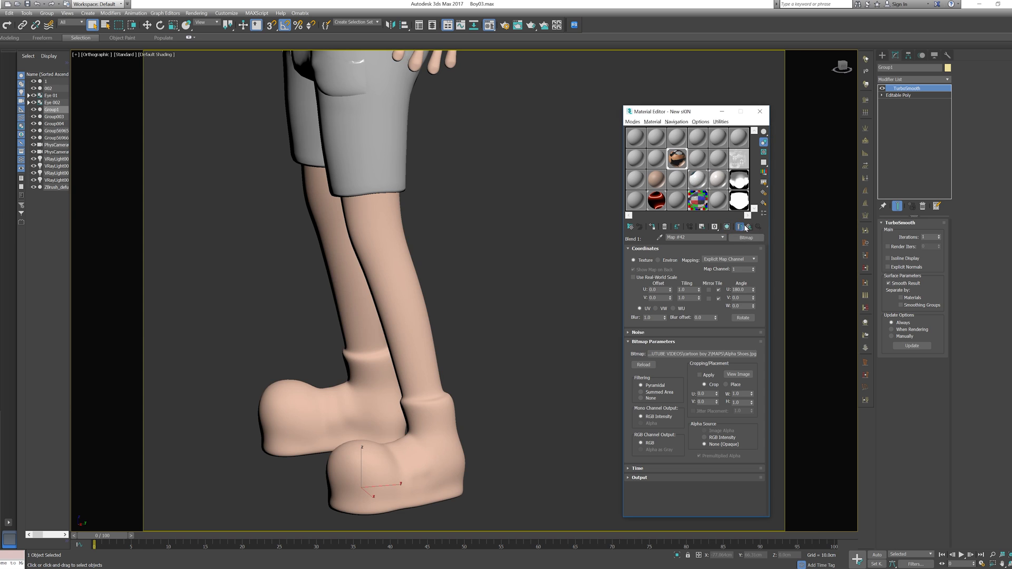
left_click(748, 227)
- Set the first coat material's reflection color to a neutral grey
middle_click_drag(448, 369, 458, 373, "alt")
scroll(482, 372, "down", 4)
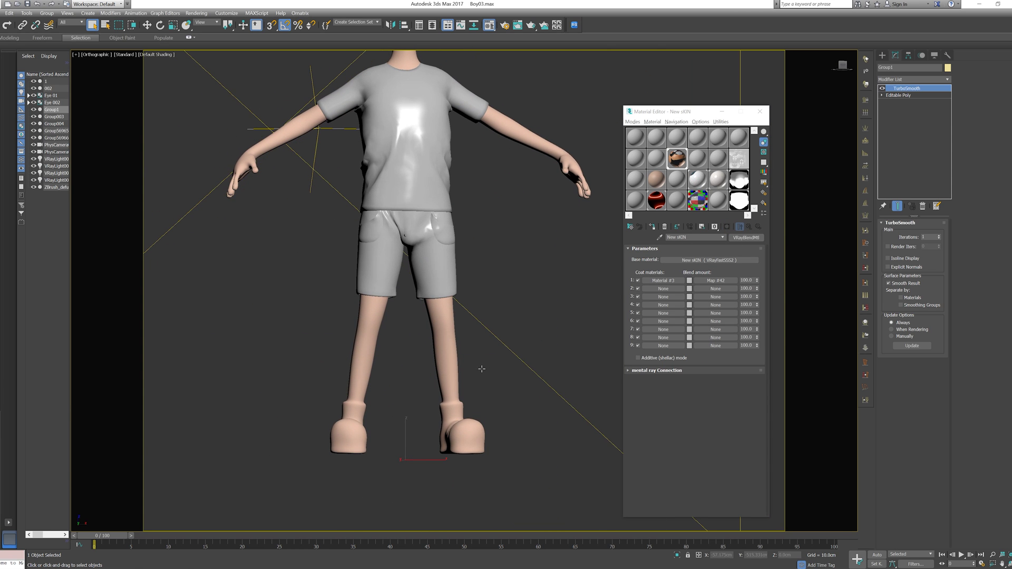
left_click(663, 281)
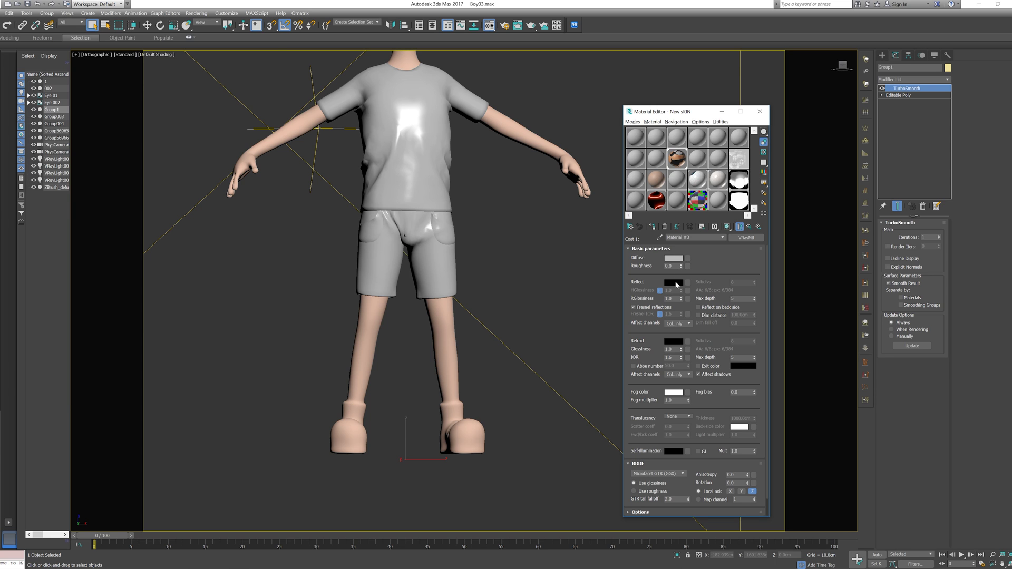
left_click(674, 282)
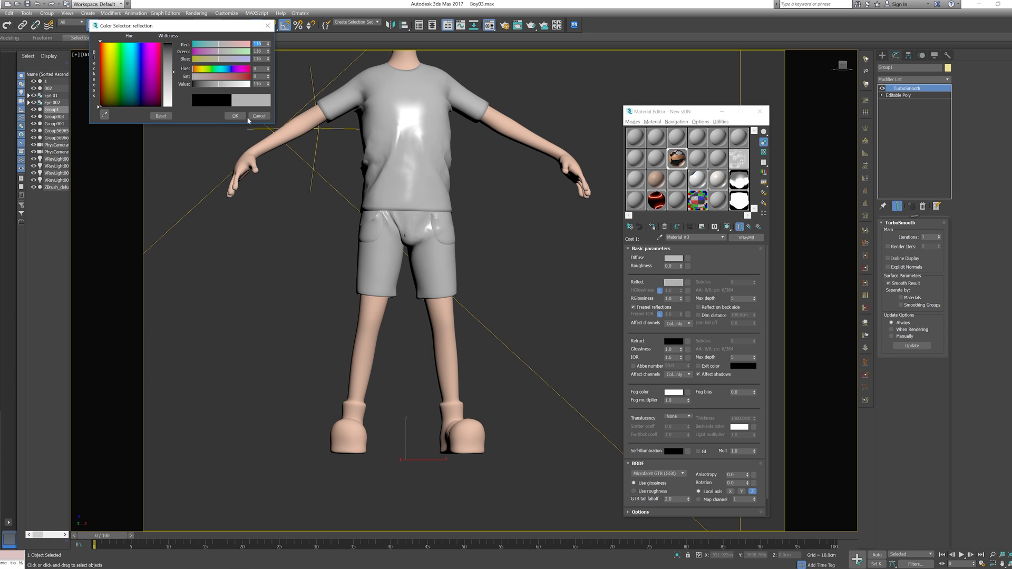
left_click(236, 115)
- Set the coat material's RGlossiness to 0.7
left_click_drag(681, 299, 680, 308)
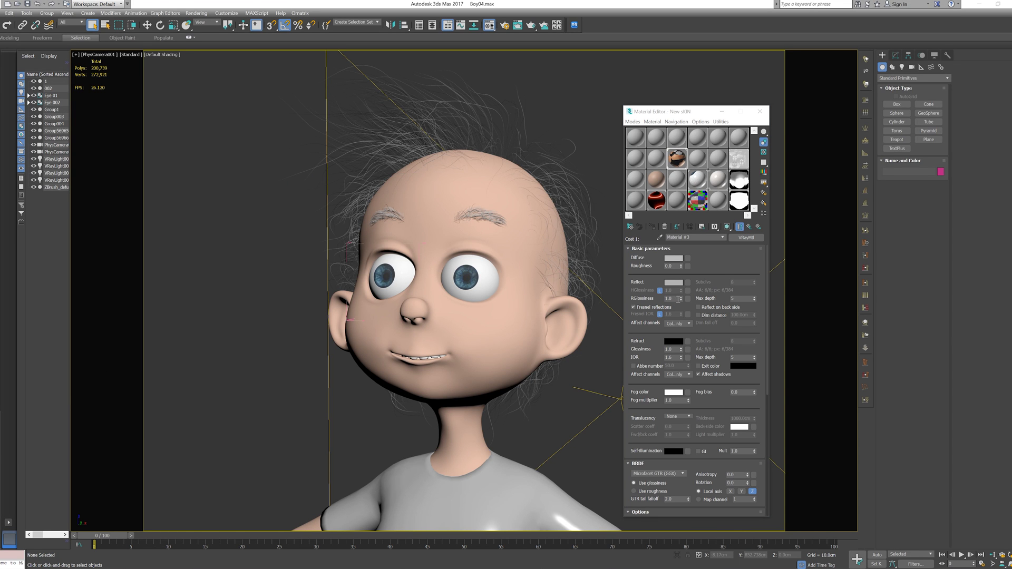
double_click(675, 299)
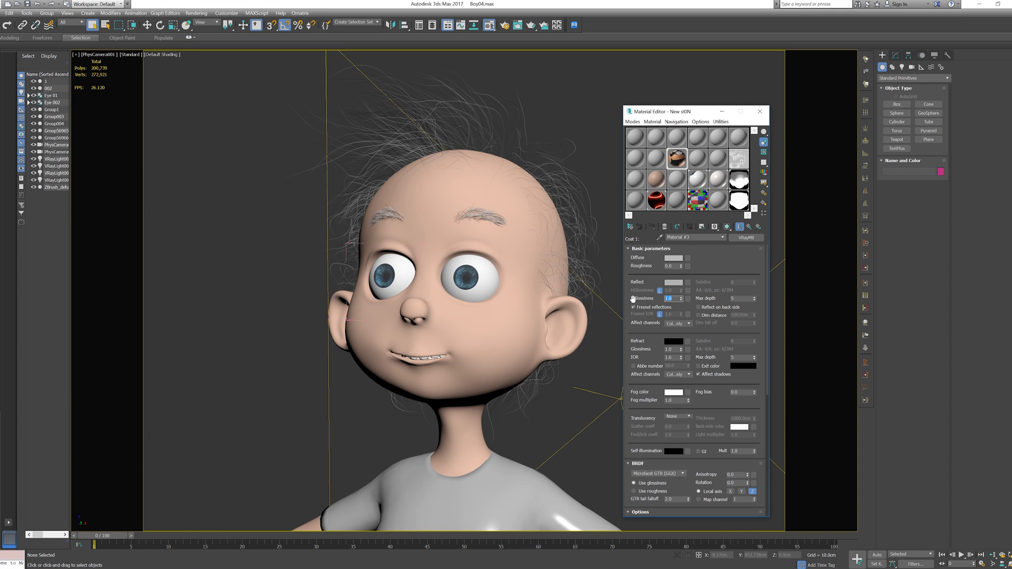
type("0.7")
key("Return")
- Load the Diffuse Map bitmap into the coat material's diffuse slot with a U angle of 180
left_click(688, 258)
double_click(562, 161)
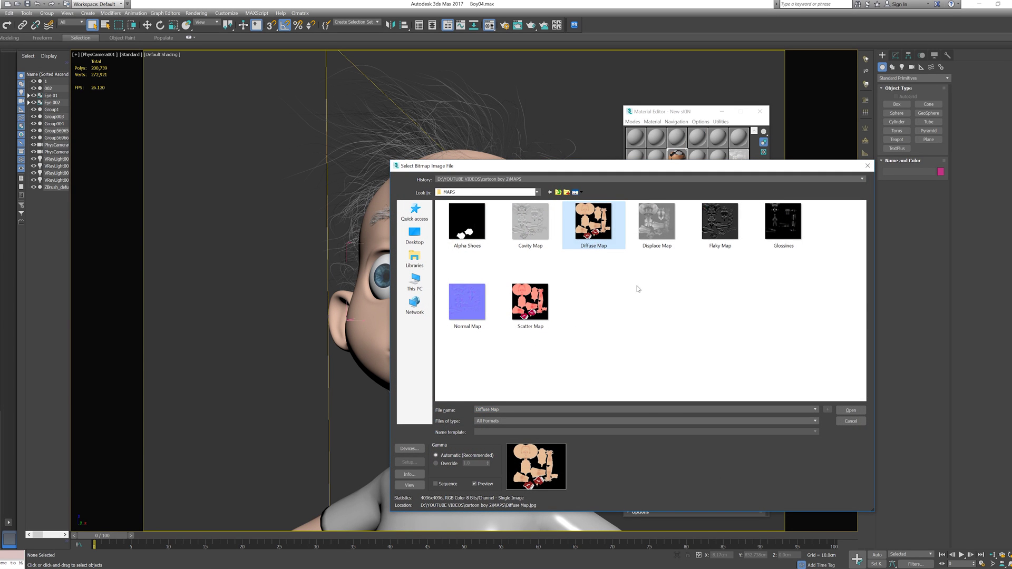
left_click(851, 411)
double_click(743, 289)
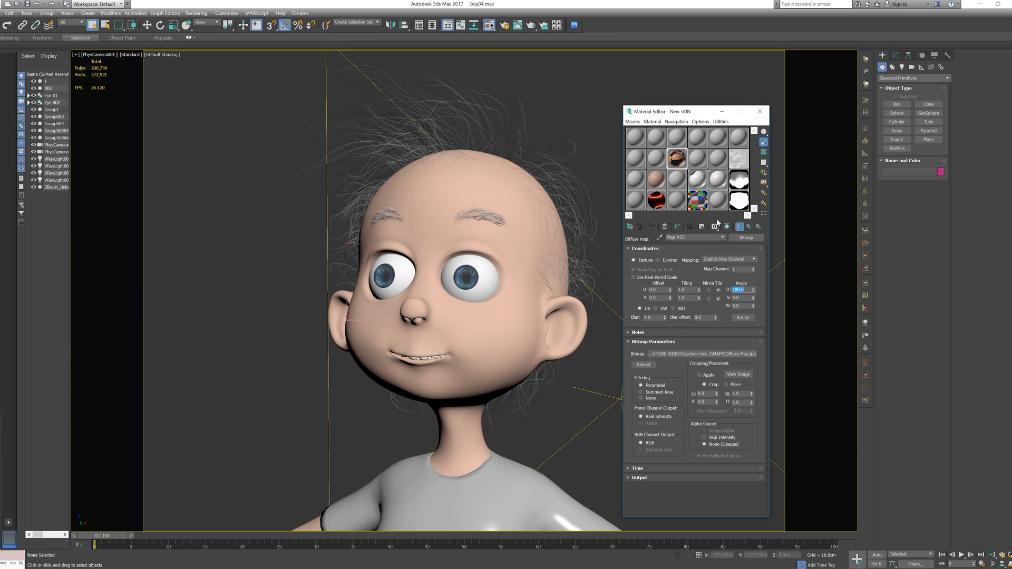
left_click(748, 227)
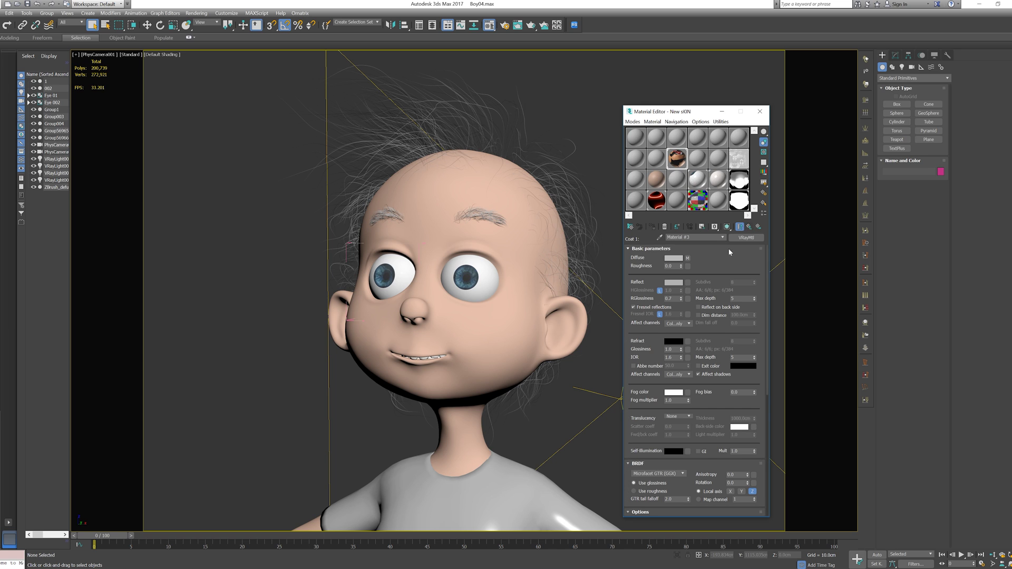
- Load the Flaky Map bitmap into the coat material's reflect slot, adjust its U angle, and return to the coat material
scroll(712, 271, "down", 5)
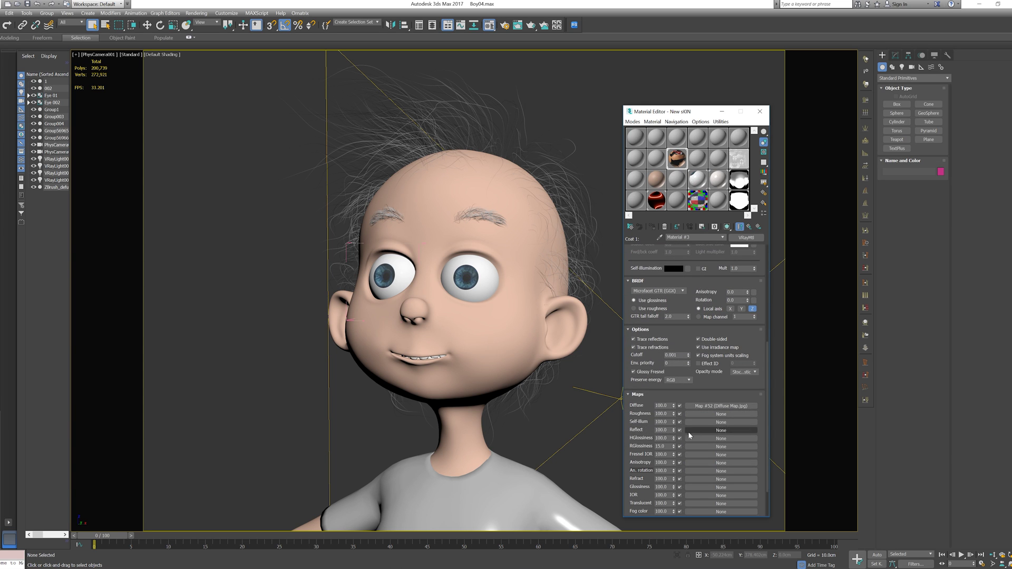
left_click(722, 431)
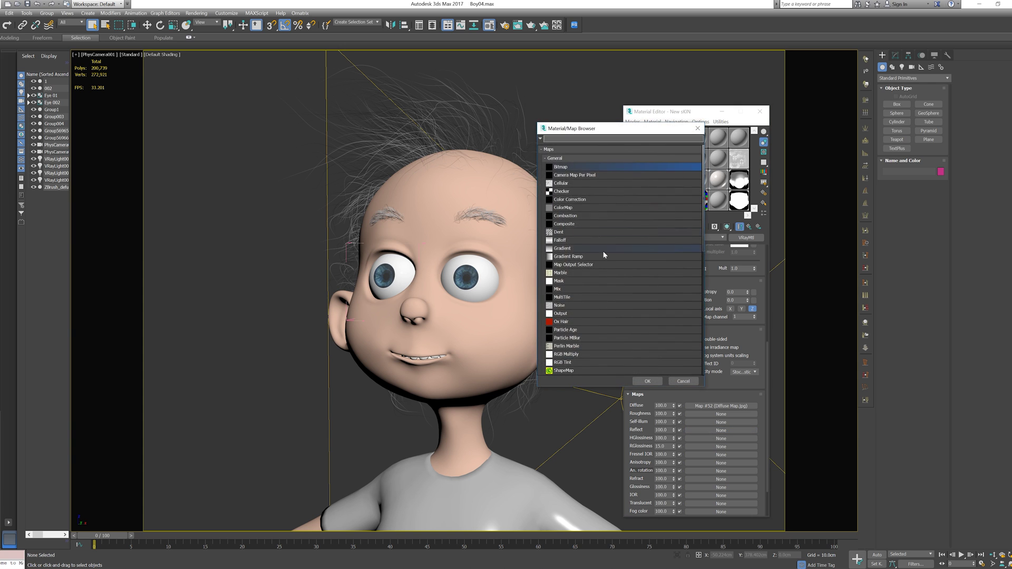
double_click(561, 167)
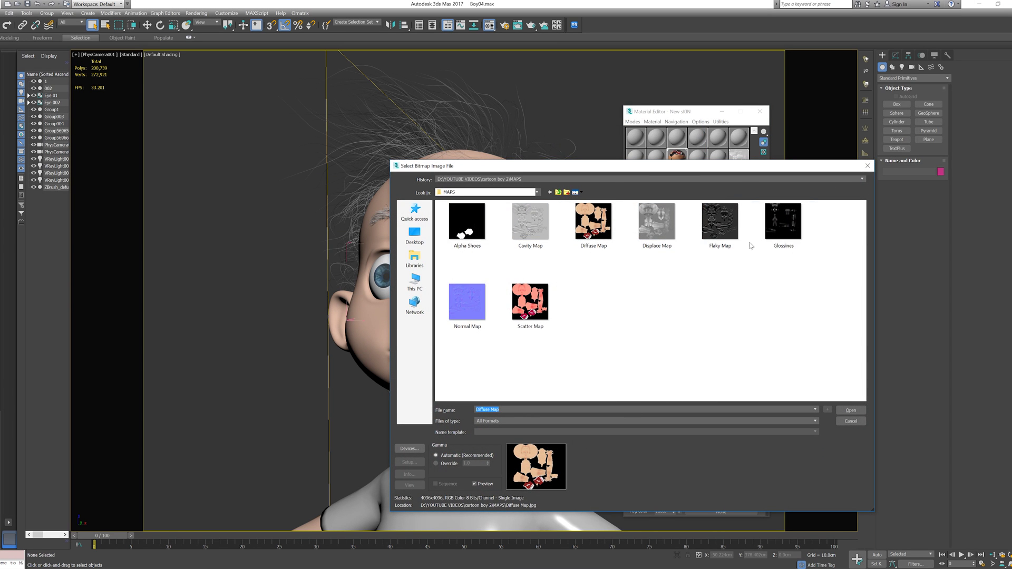
double_click(721, 236)
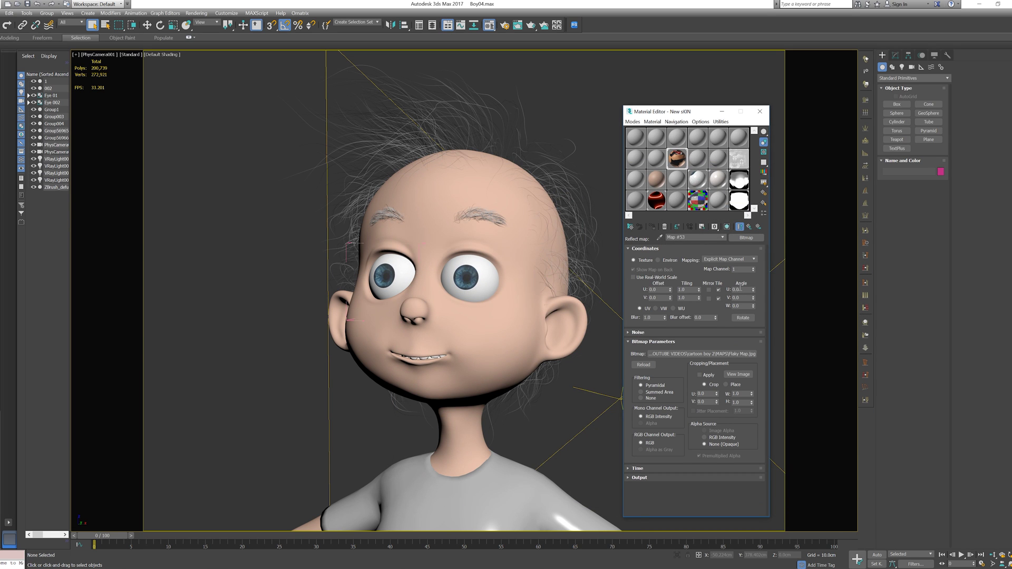
double_click(741, 290)
left_click(749, 226)
- Set the coat material's reflect map amount to 23
scroll(718, 429, "down", 5)
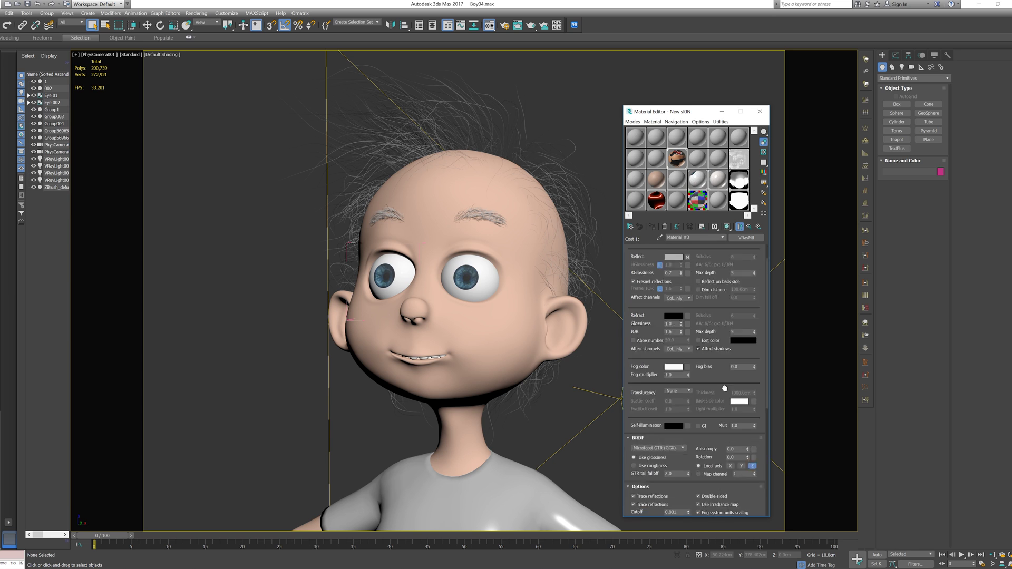
double_click(666, 385)
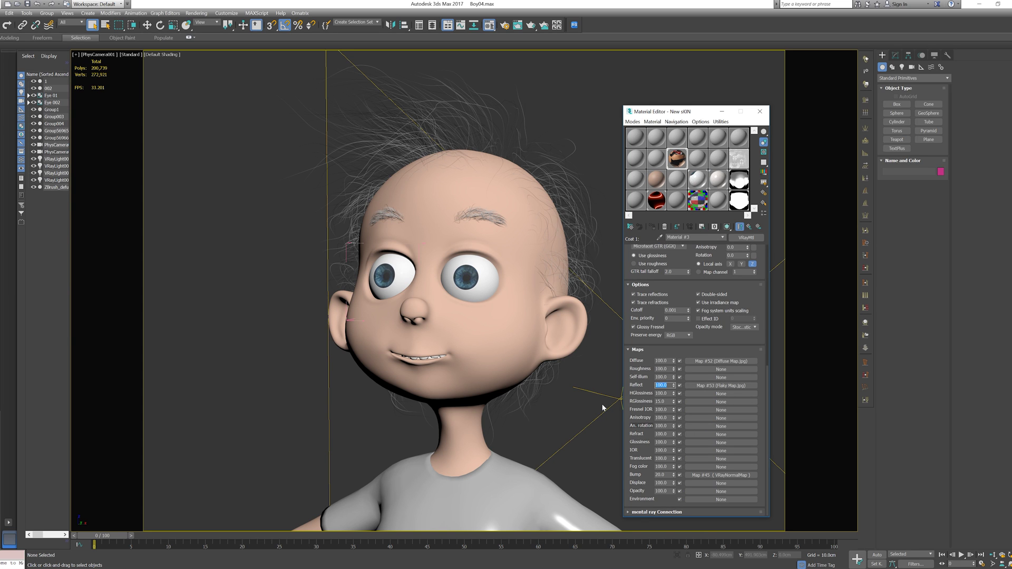
type("23")
key("Return")
- Load the Cavity Map bitmap into the coat material's RGlossiness map slot and return to its basic parameters
left_click(706, 403)
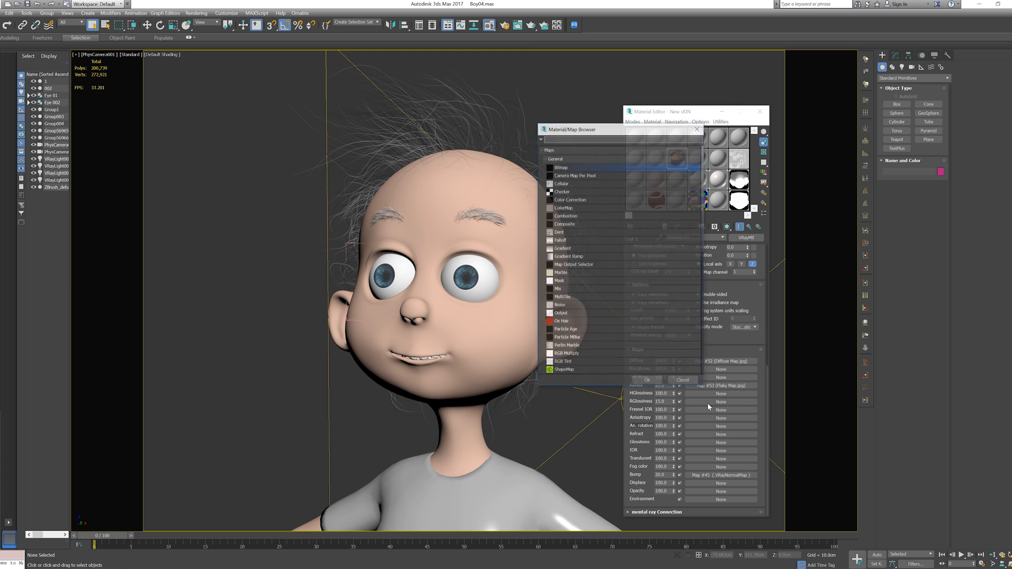
double_click(572, 168)
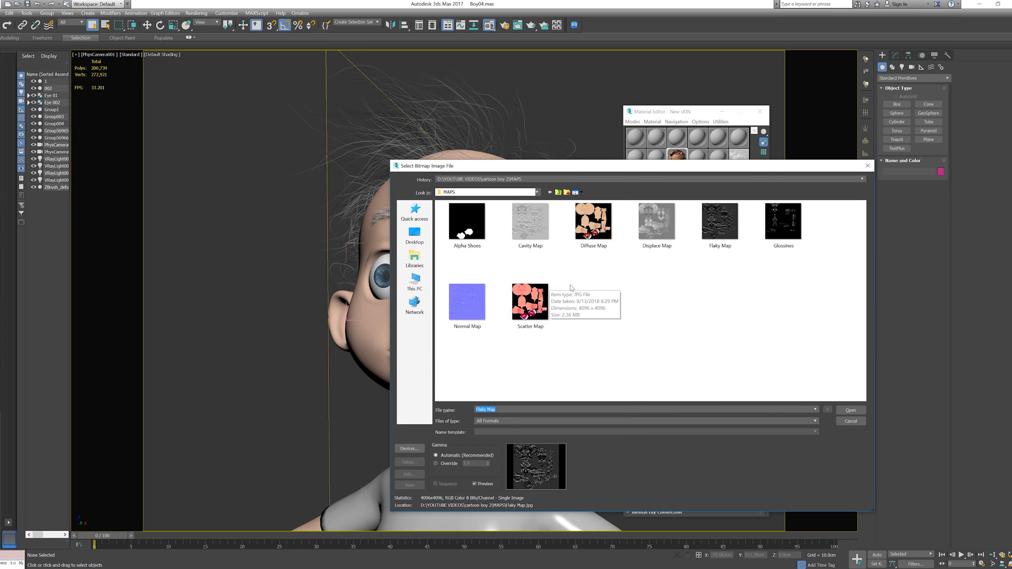
double_click(523, 233)
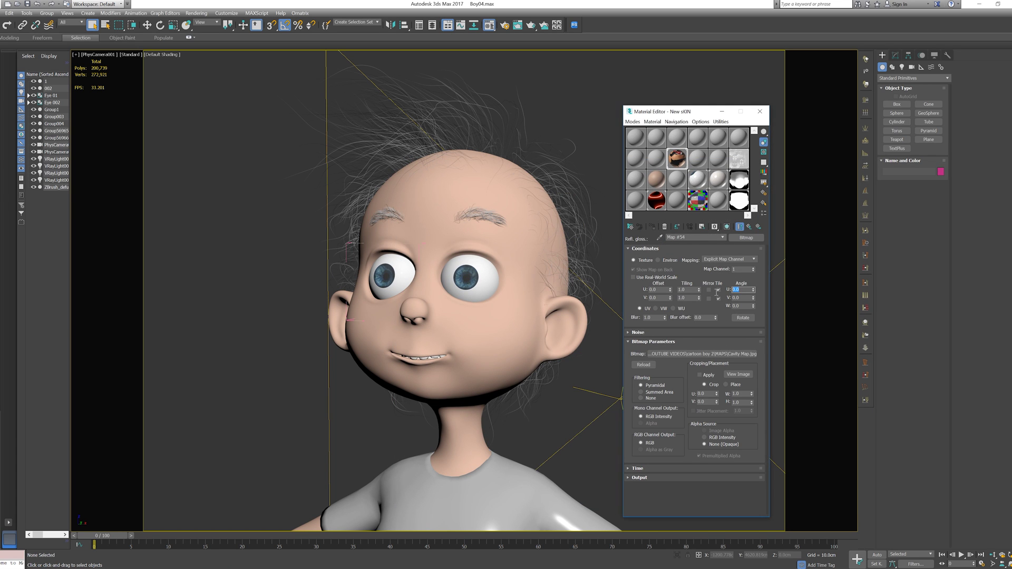
left_click(741, 227)
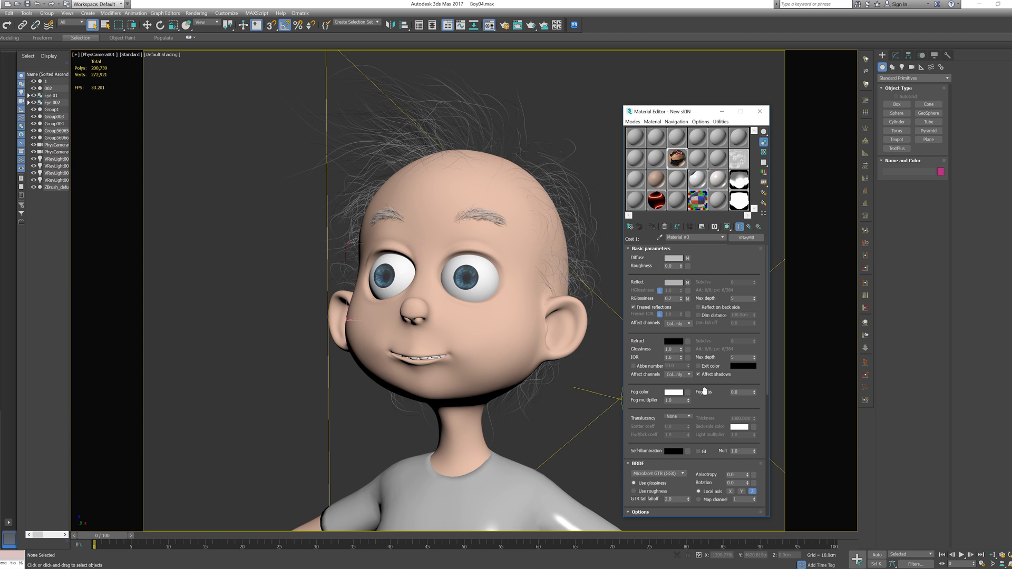
scroll(705, 391, "down", 5)
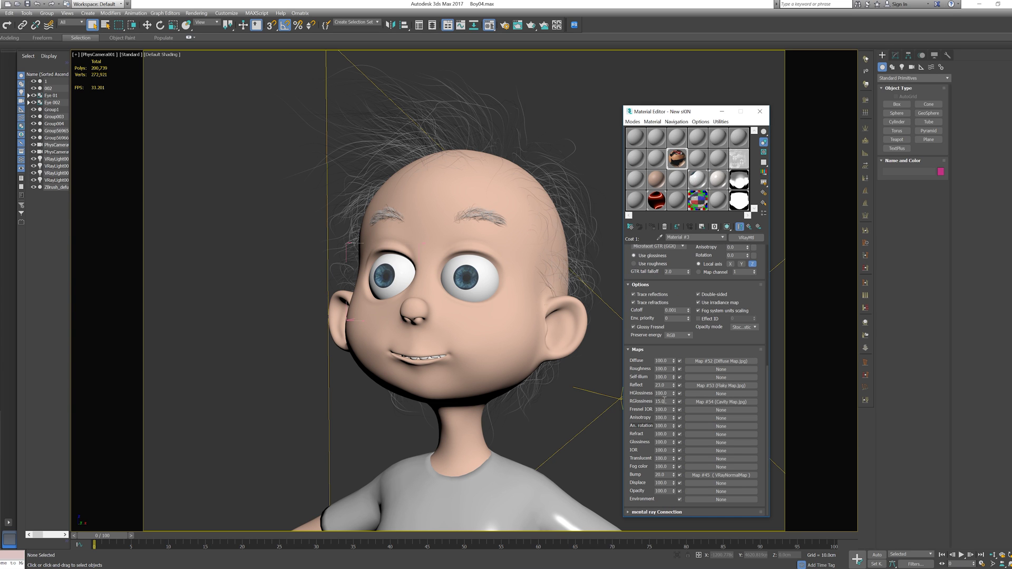
double_click(663, 401)
left_click_drag(683, 291, 695, 511)
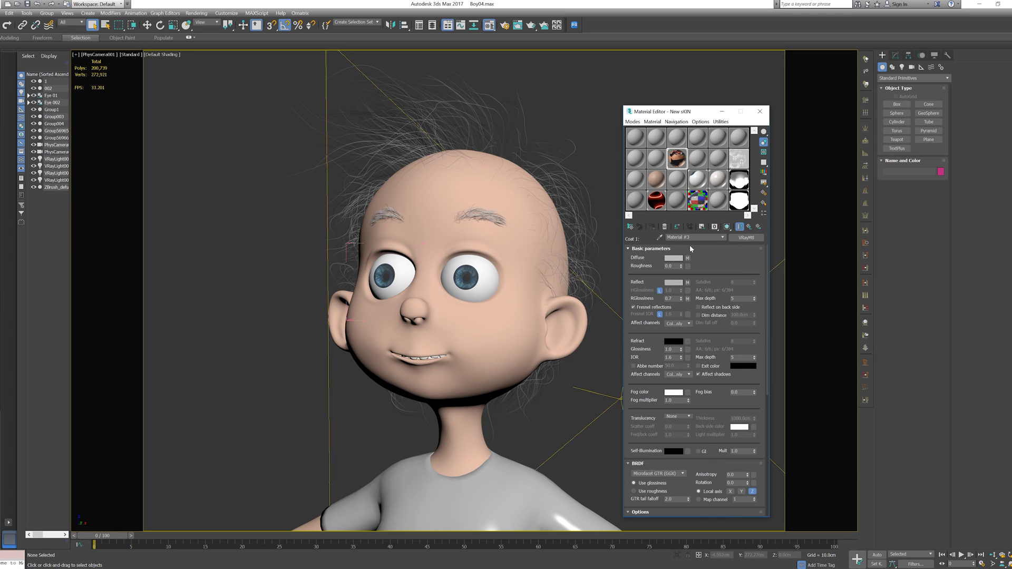
- Rename the coat material Shoes and return to the parent blend material
left_click(642, 242)
type("Shoes")
left_click(750, 227)
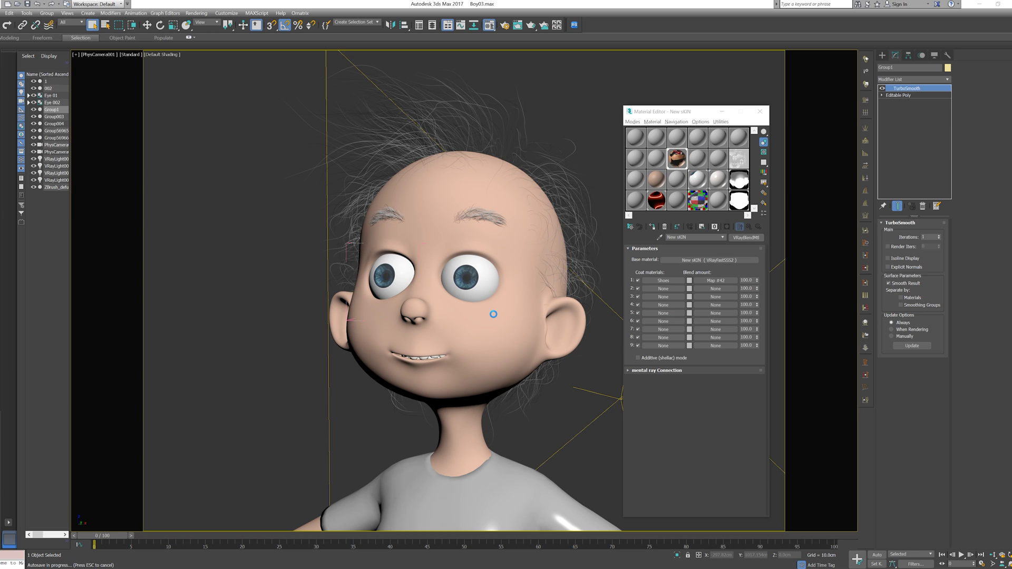
- Isolate the boy's body mesh and add a Displace modifier above its TurboSmooth
key("alt+q")
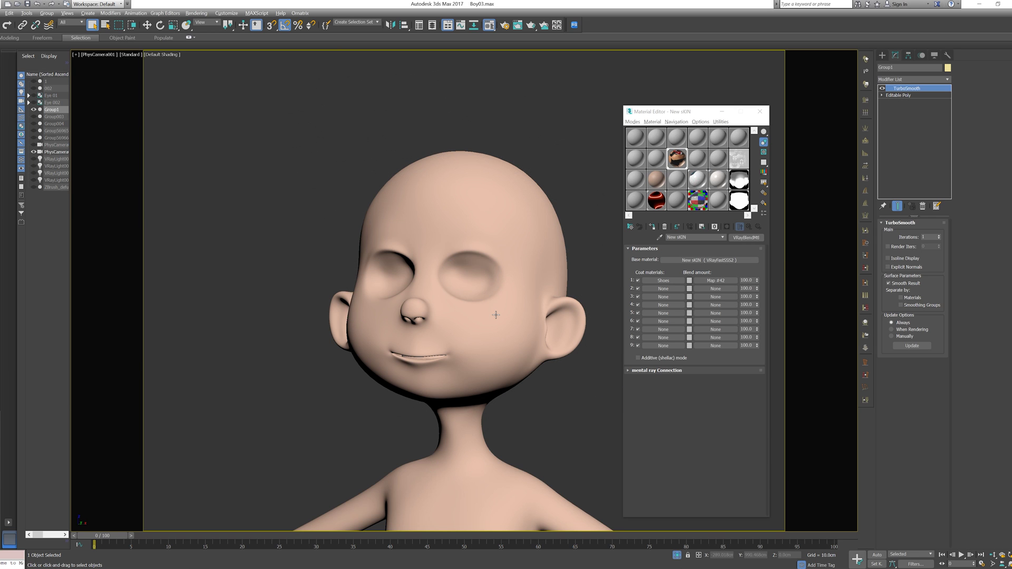
left_click(948, 80)
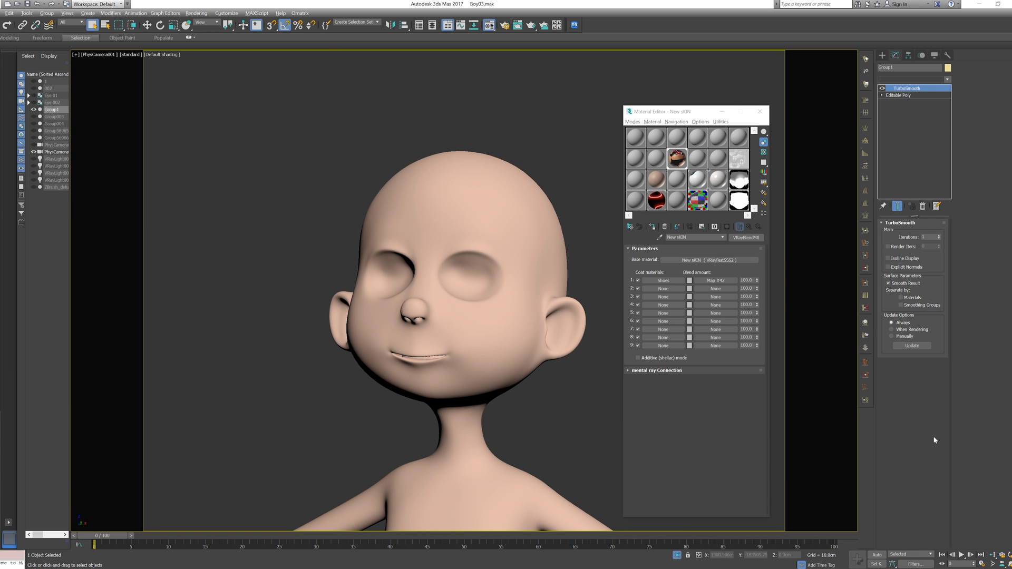
scroll(927, 380, "down", 10)
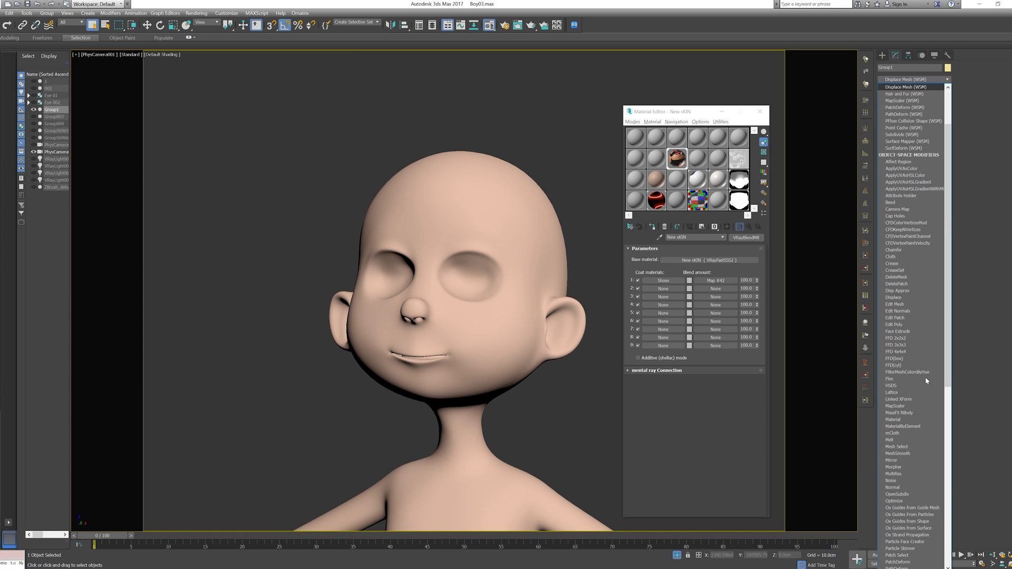
scroll(925, 378, "down", 1)
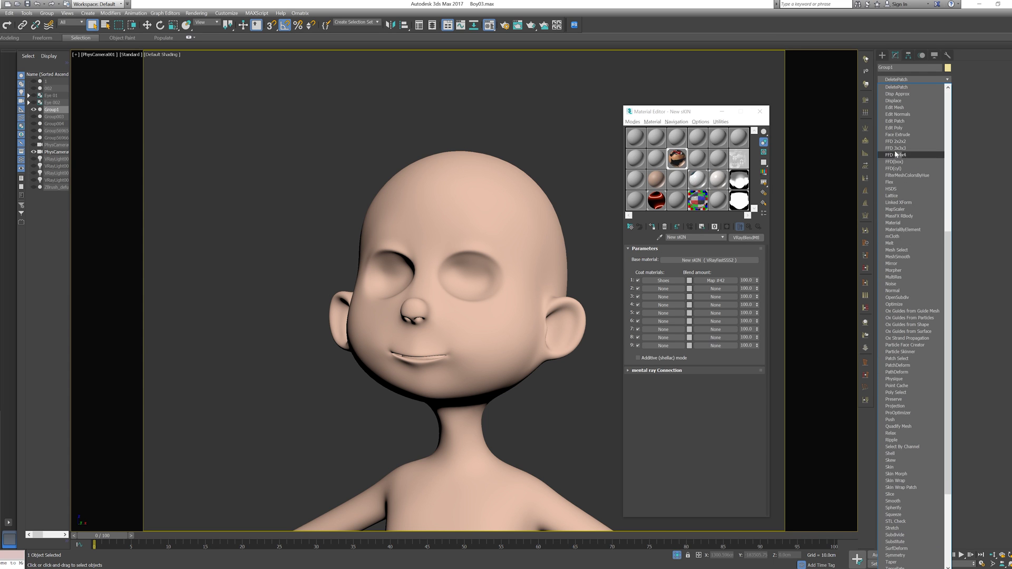
left_click(897, 101)
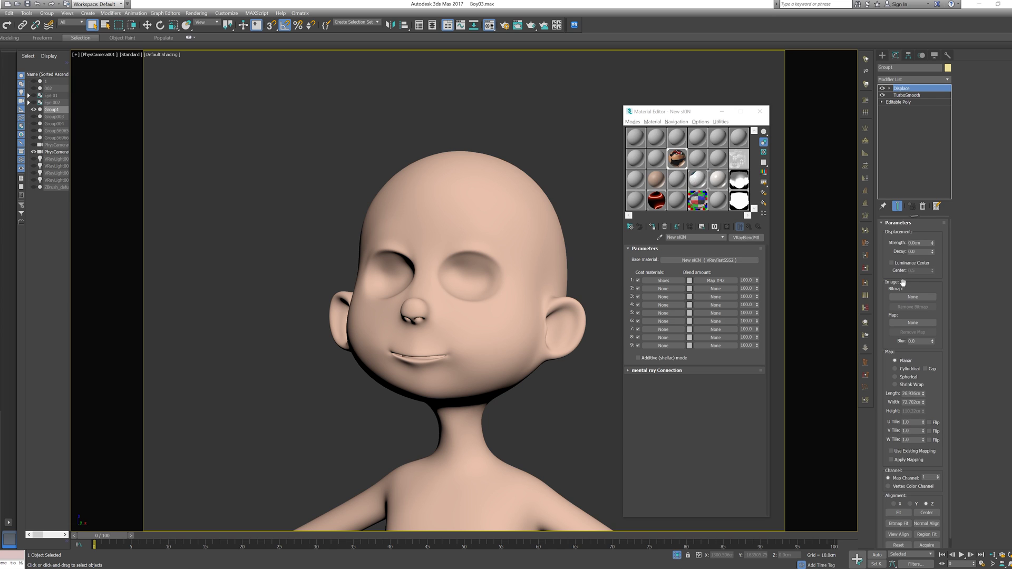
- Enable Luminance Center and Use Existing Mapping on the Displace modifier, and load the Displace Map bitmap as its map
left_click(896, 264)
left_click(901, 454)
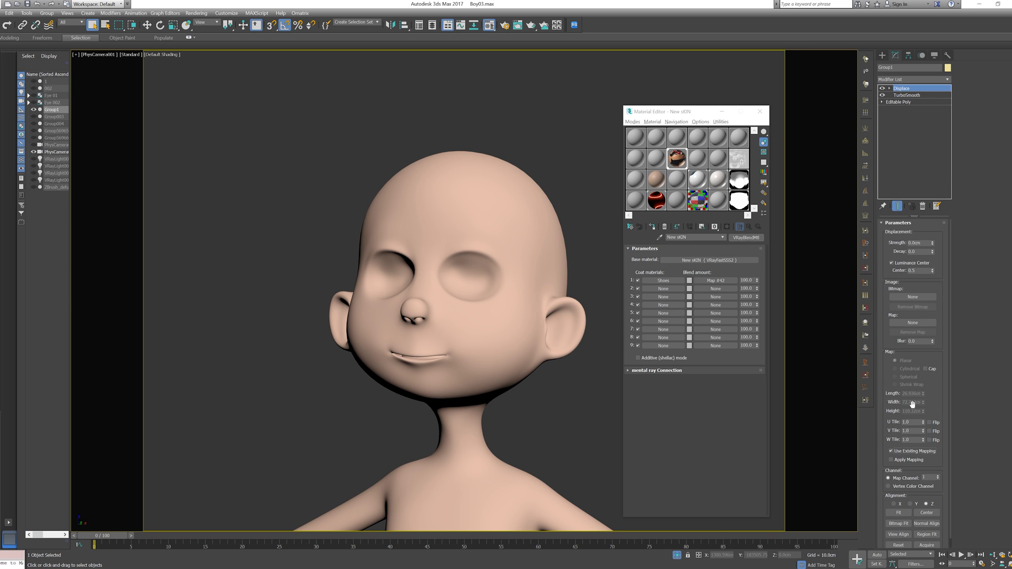
left_click(908, 323)
double_click(567, 168)
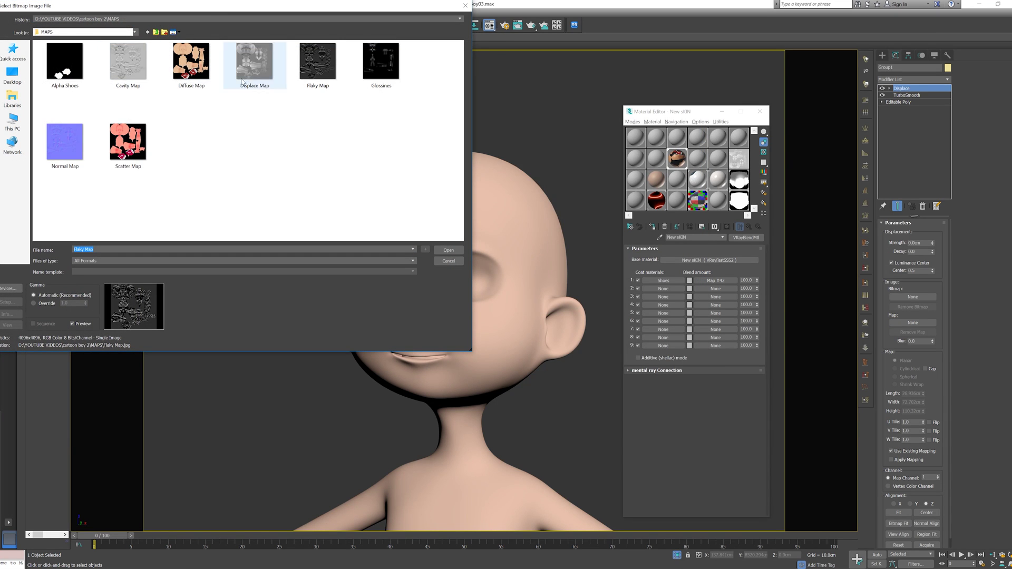
left_click(255, 62)
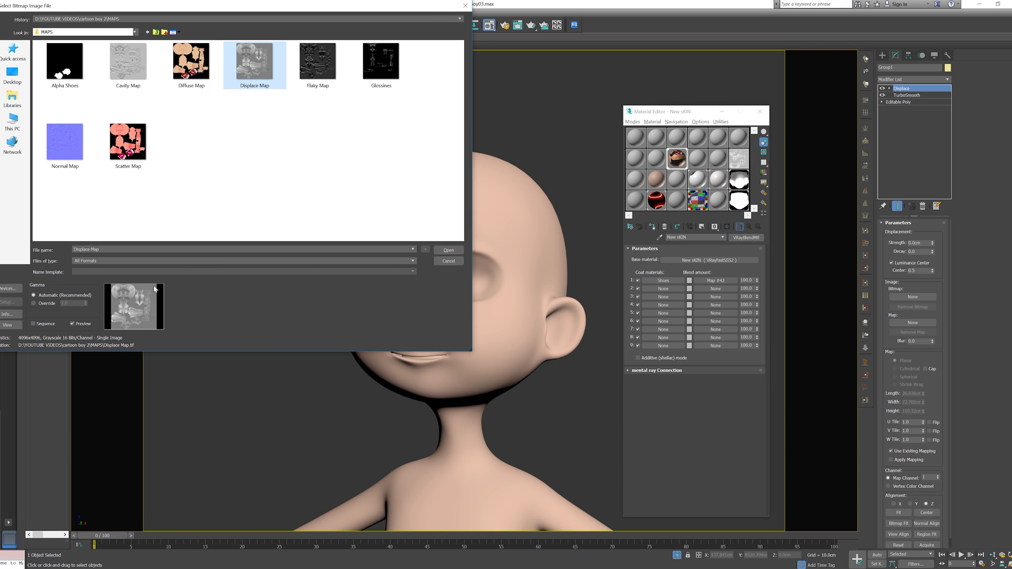
left_click(448, 249)
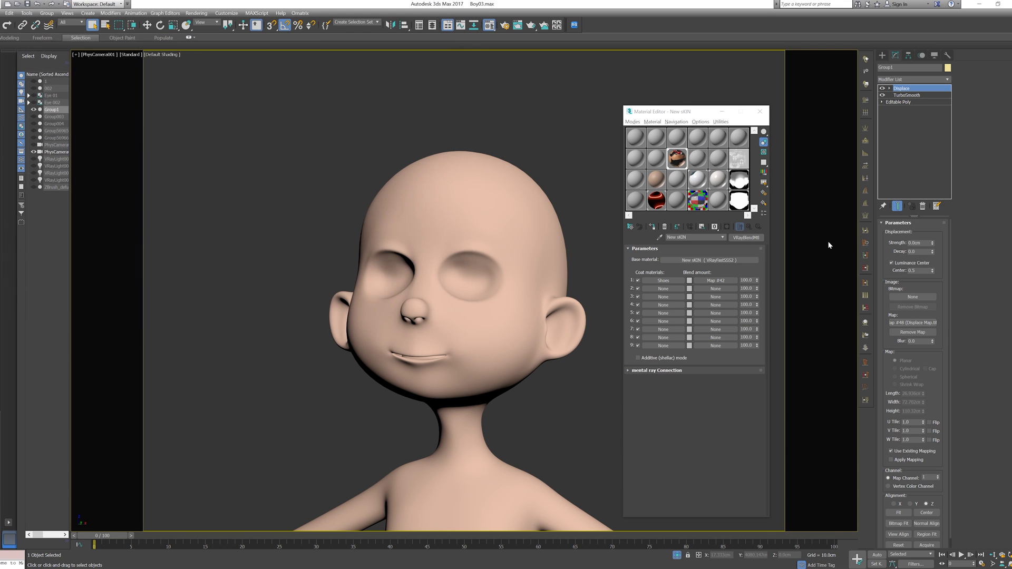
- Link the Displace modifier's map to a Material Editor sample slot and set its U angle to 180
left_click_drag(908, 322, 687, 307)
left_click(679, 340)
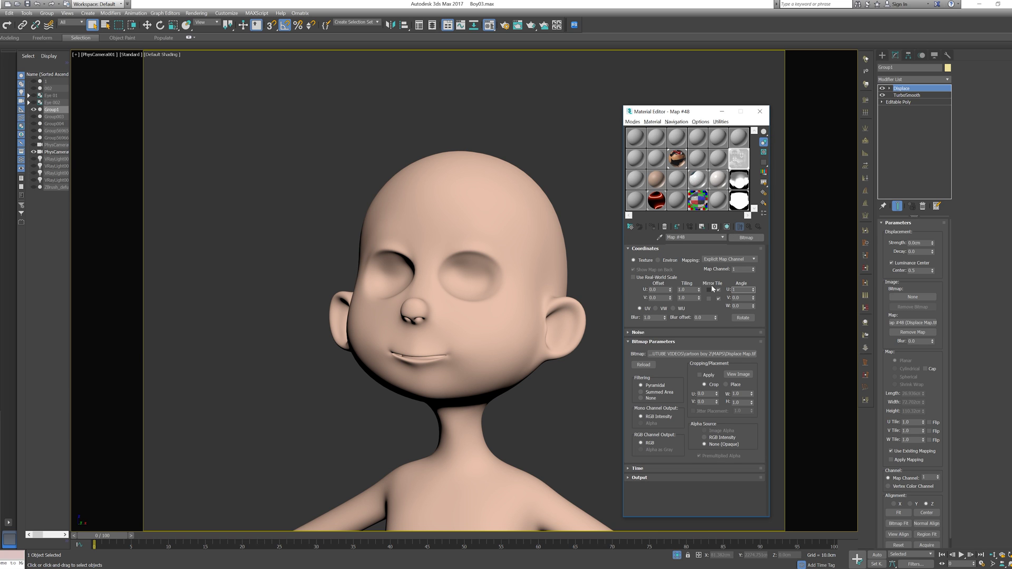
key("Return")
- Set the Displace modifier's strength to 0.8 cm
double_click(924, 243)
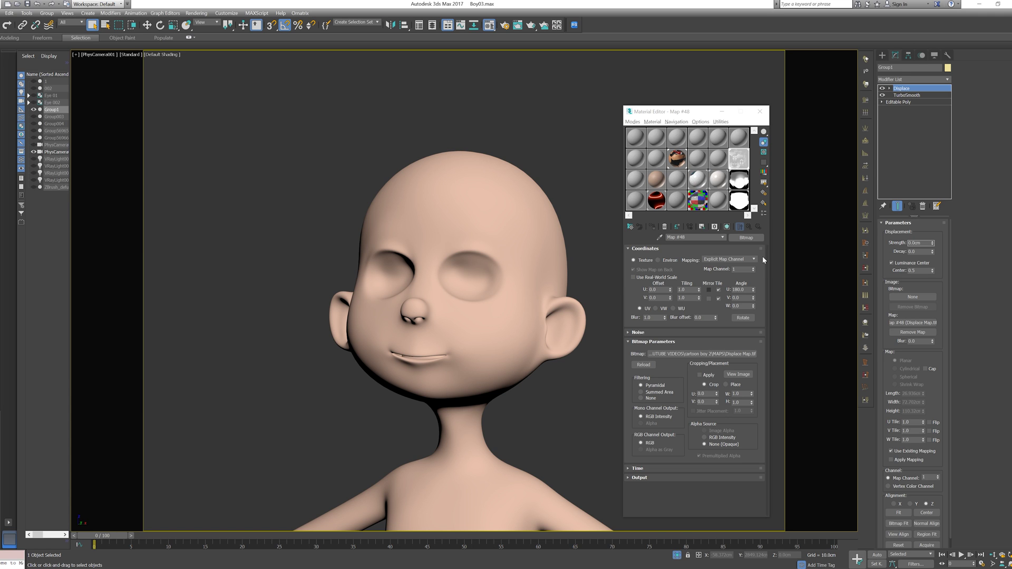
key("Return")
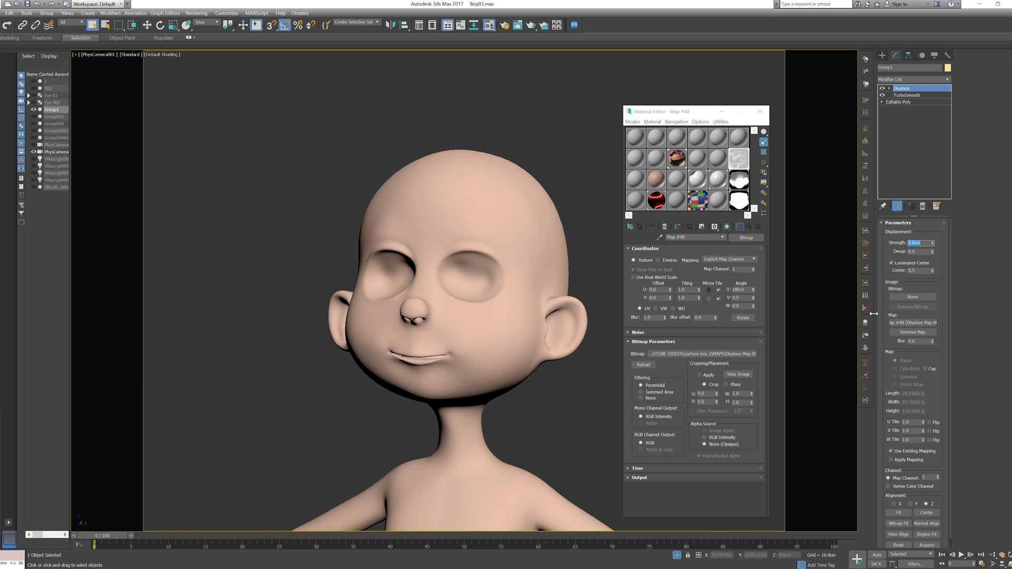
- Raise the TurboSmooth iterations to 4 and inspect the displaced face detail and polygon statistics in the front view
left_click(906, 96)
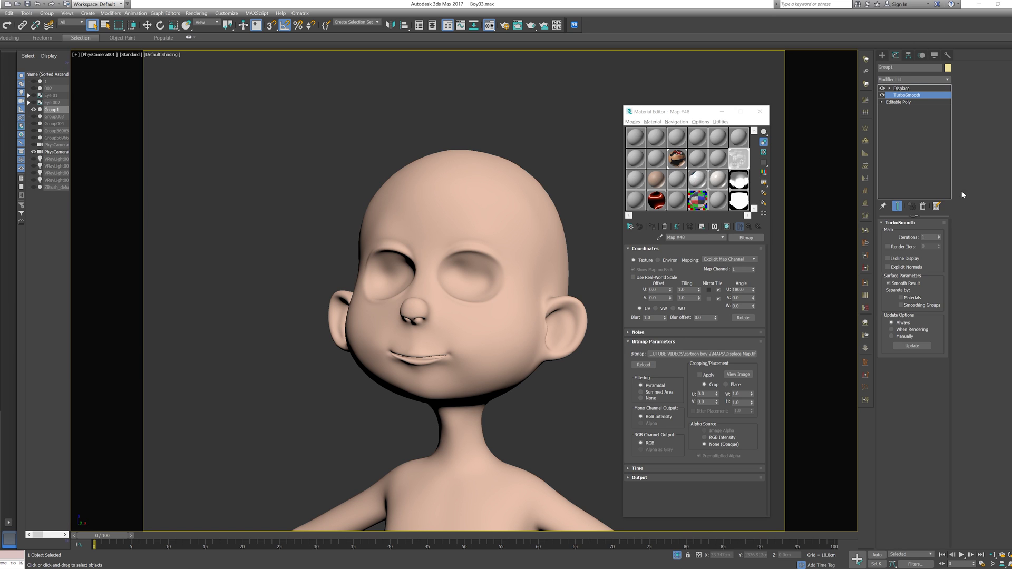
left_click(940, 236)
key("f")
scroll(400, 331, "up", 6)
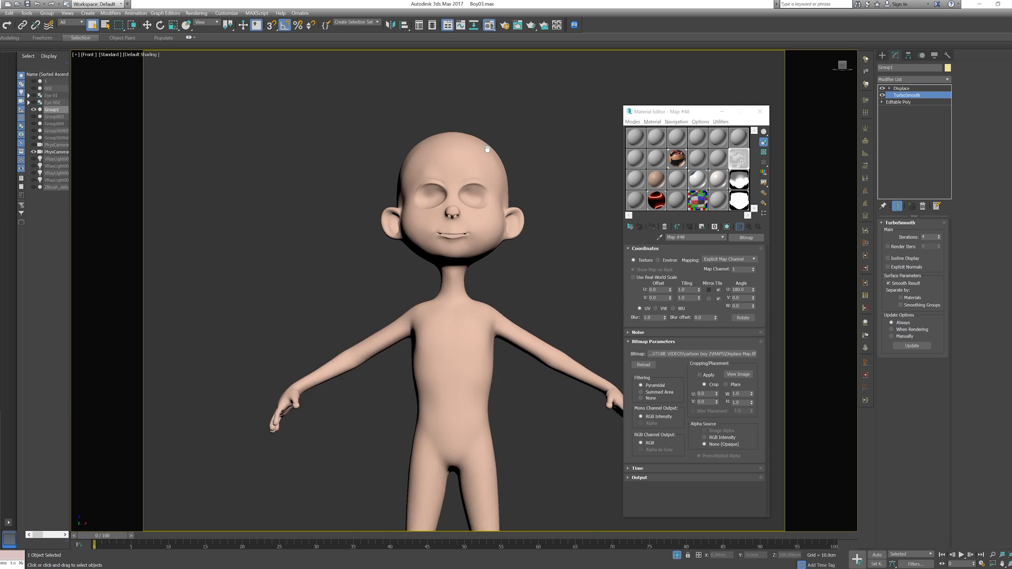
scroll(421, 271, "up", 4)
middle_click_drag(420, 271, 398, 436)
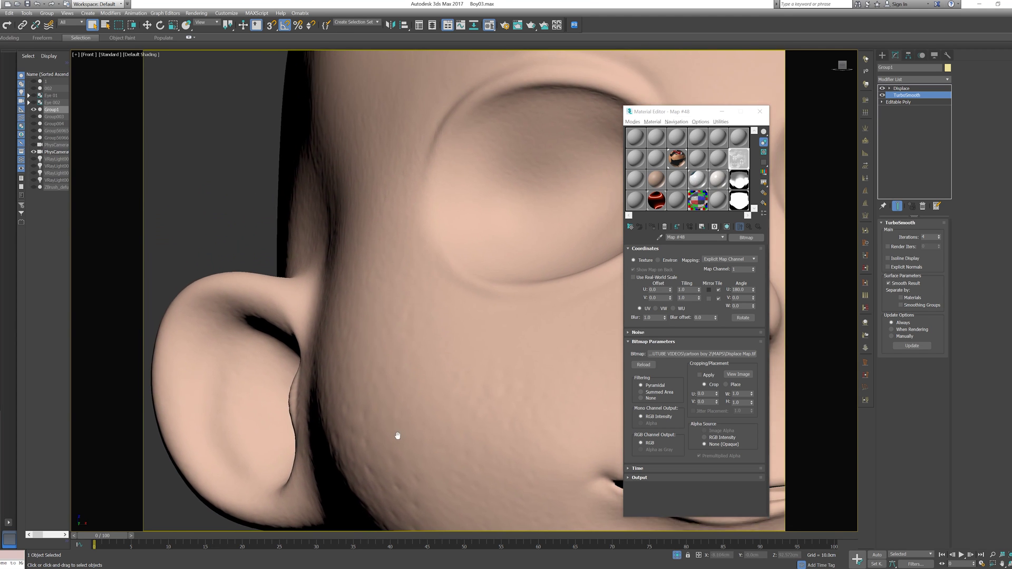
scroll(447, 404, "down", 3)
middle_click_drag(447, 404, 439, 352)
key("7")
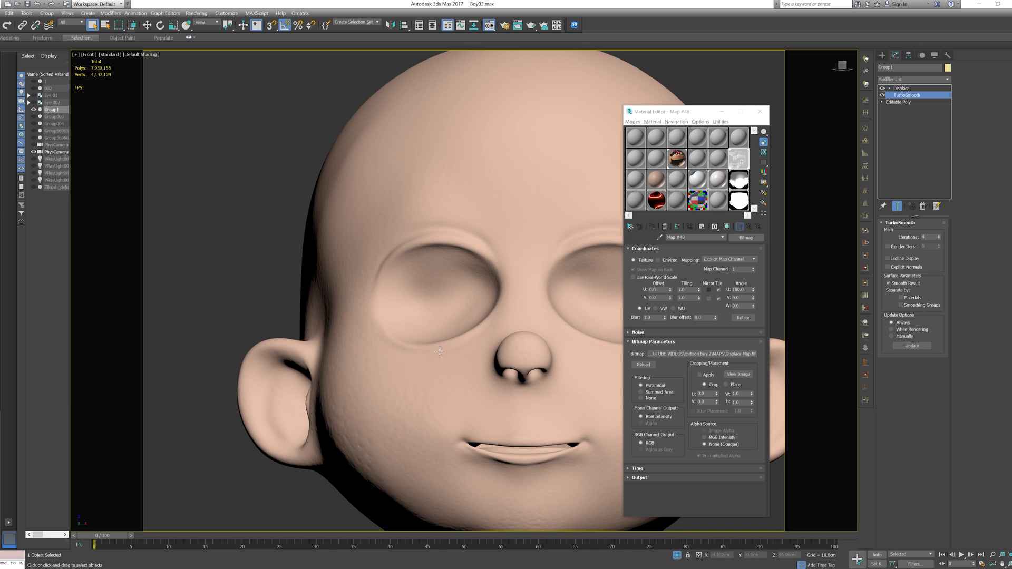
middle_click_drag(439, 352, 345, 304)
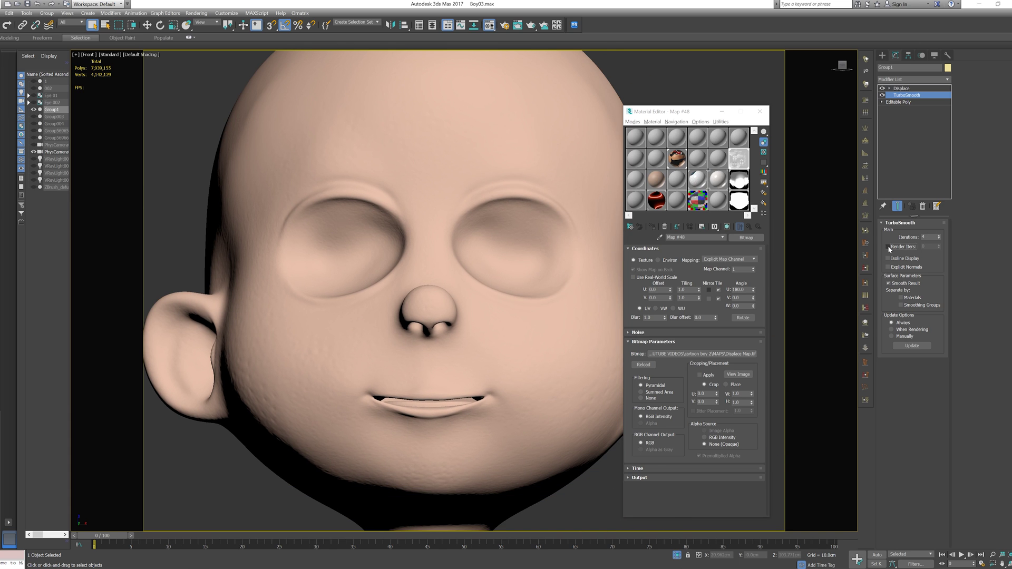
- Enable TurboSmooth render iterations at 4, lower the viewport iterations to 1, and return to the camera view
left_click(888, 246)
left_click(934, 246)
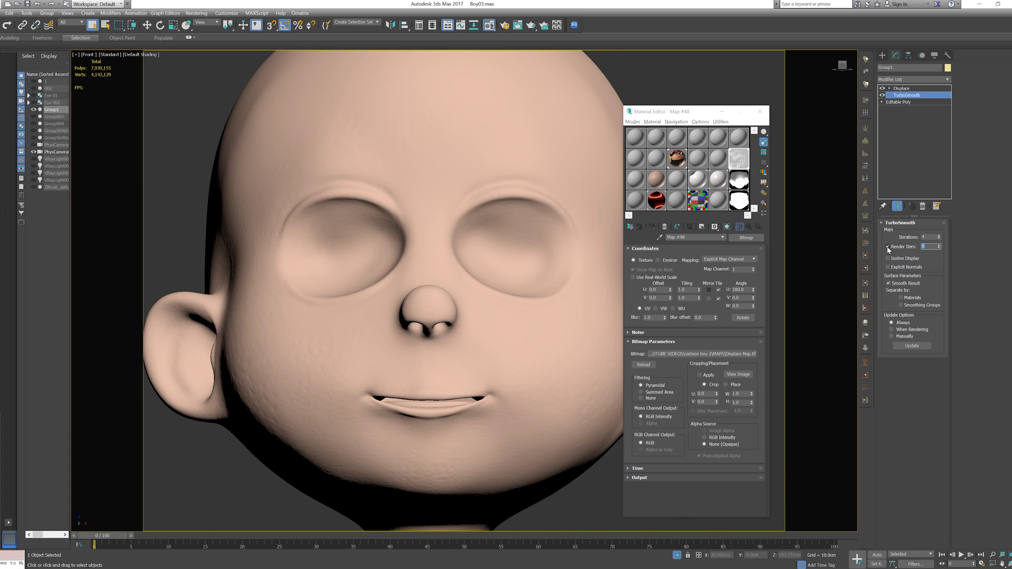
left_click(927, 237)
scroll(562, 279, "down", 8)
middle_click_drag(548, 285, 552, 294, "alt")
key("c")
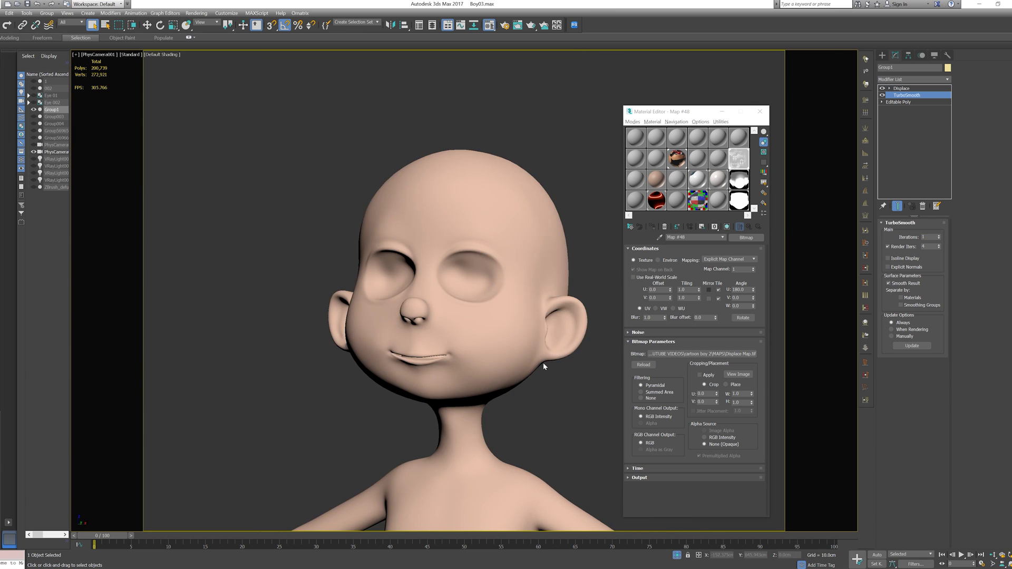
- Select the Displace modifier, end the isolation to show the whole character, and open the V-Ray frame buffer
left_click(902, 88)
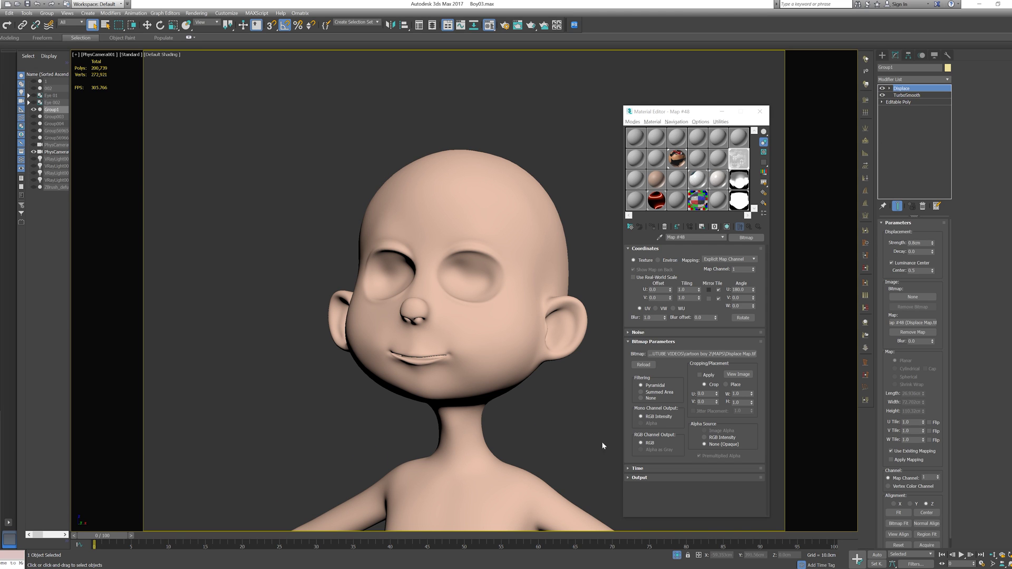
left_click(677, 554)
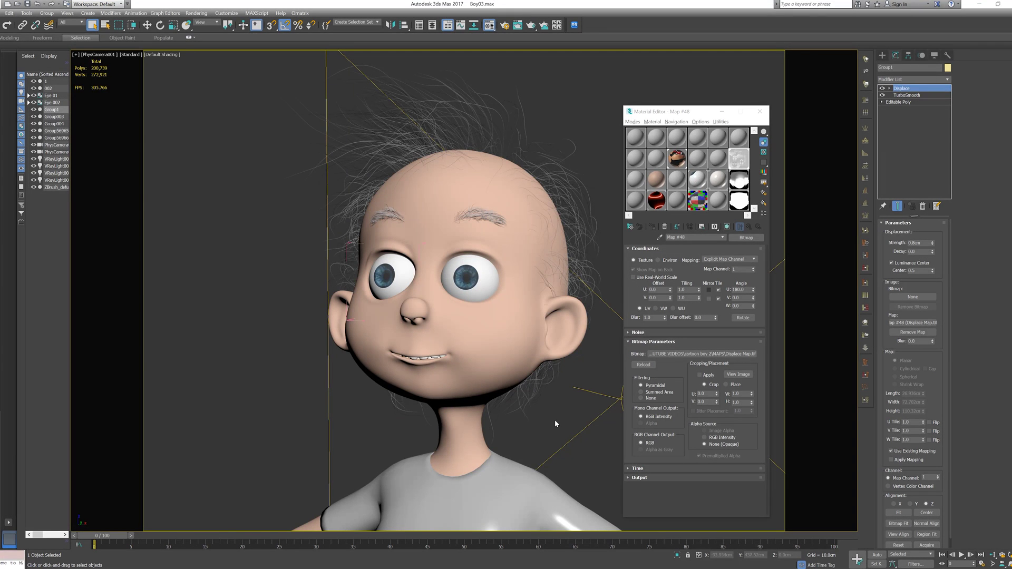
right_click(555, 420)
left_click(585, 501)
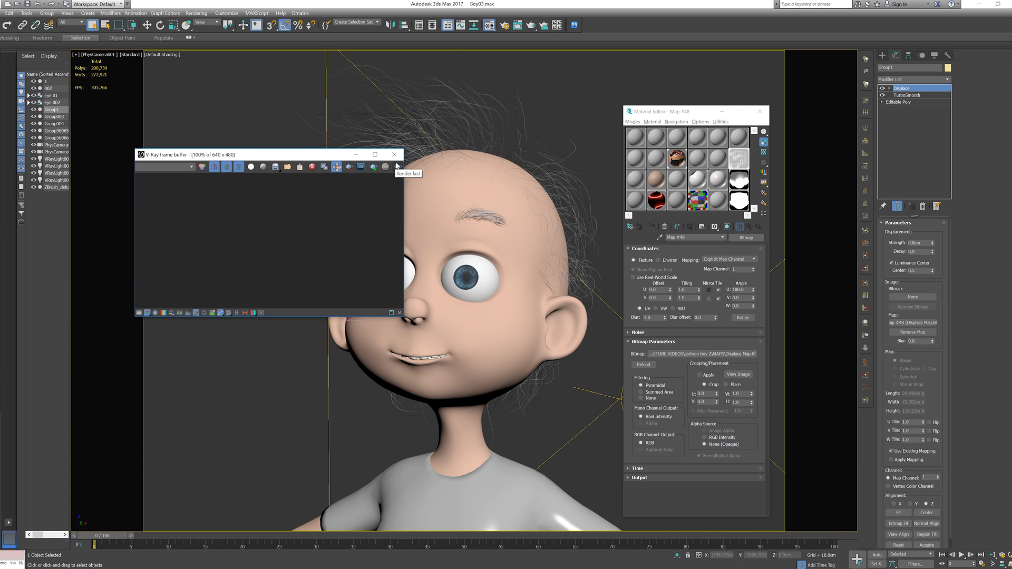
- Render the character and examine the skin detail around the nose, mouth and cheeks in the finished image
left_click(398, 167)
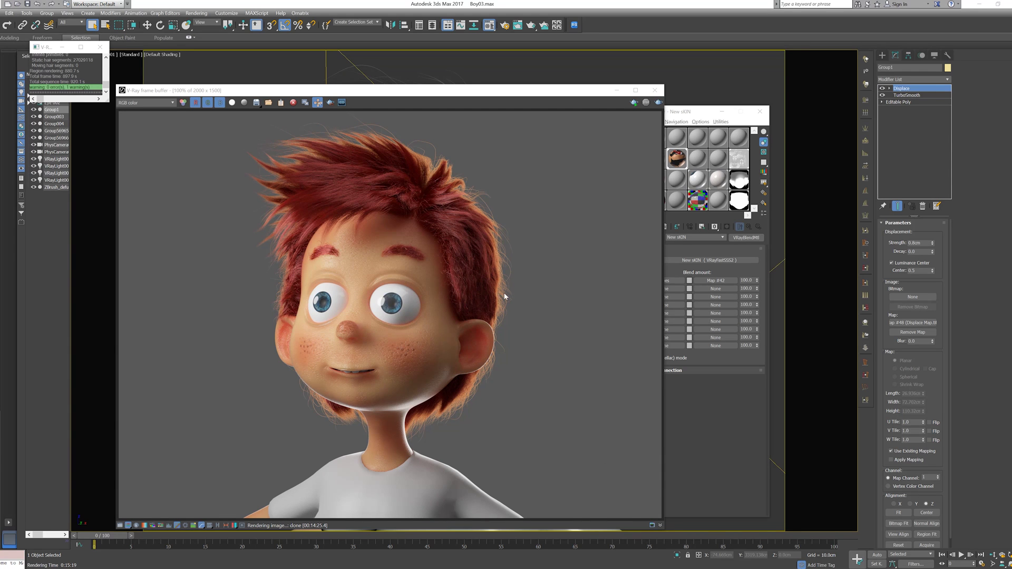
left_click(413, 305)
scroll(310, 372, "up", 3)
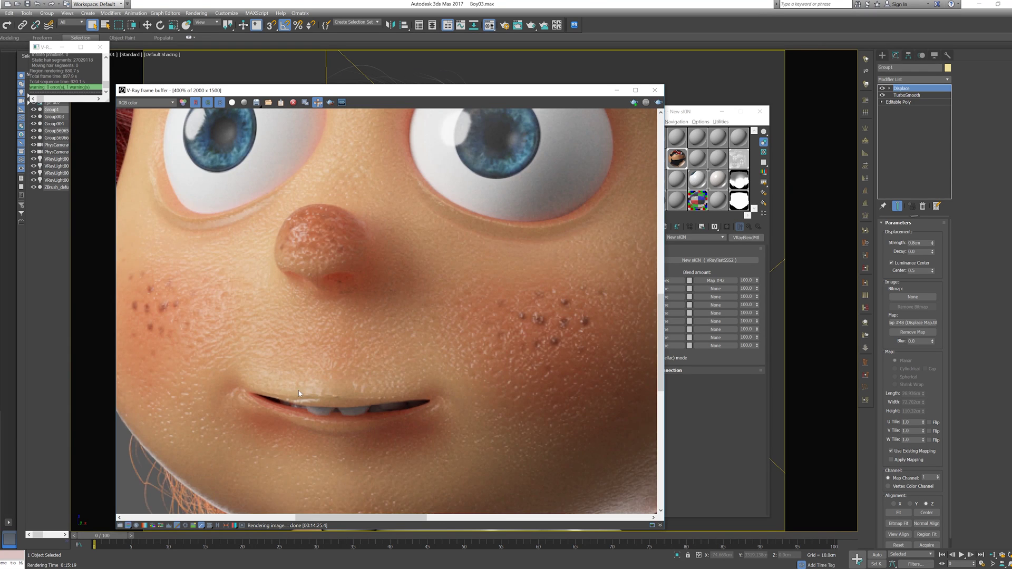
scroll(441, 381, "down", 2)
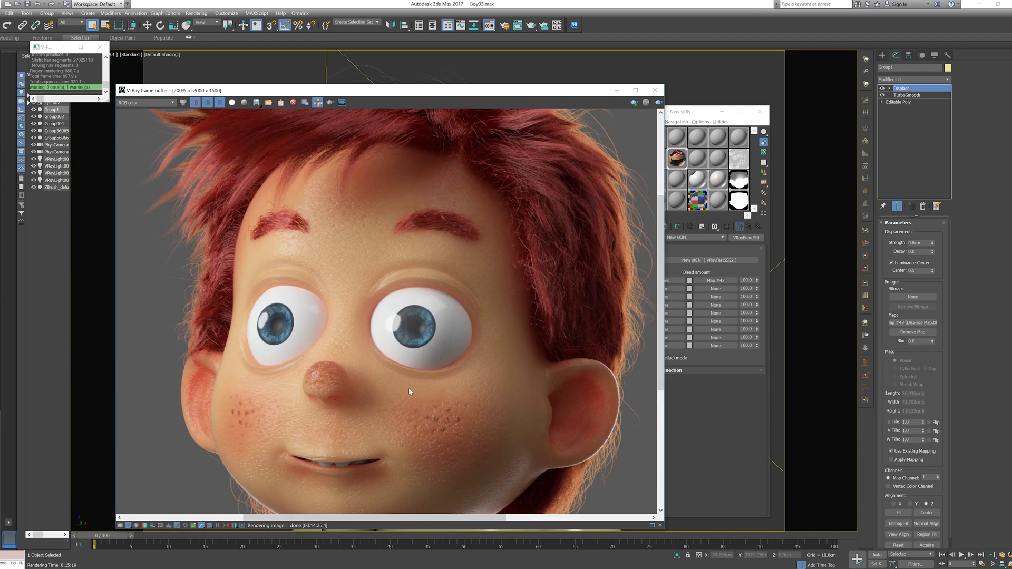
- Open the New sKIN VRayFastSSS2 base material and review its specular, scattering and map settings
left_click(709, 261)
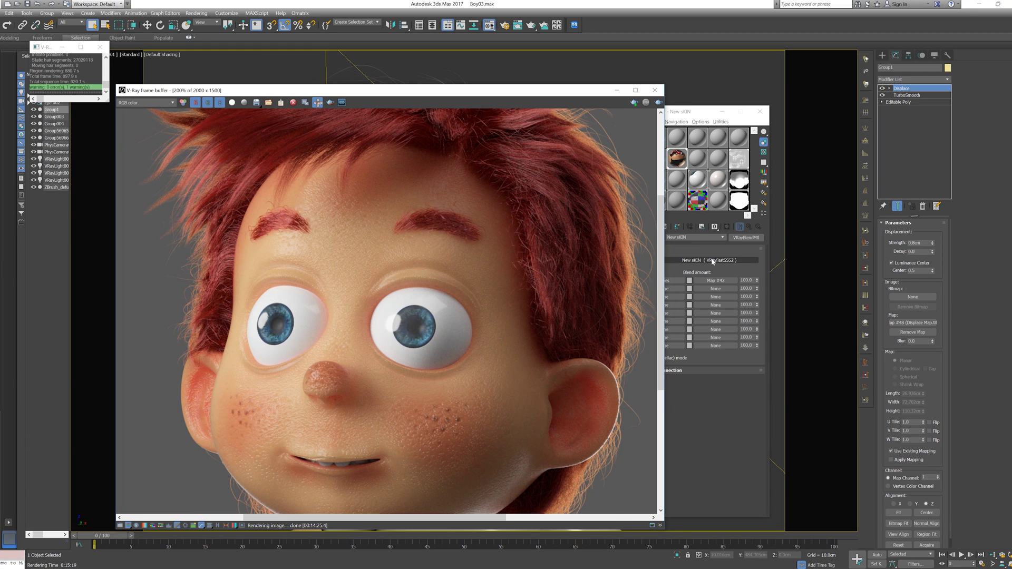
double_click(742, 275)
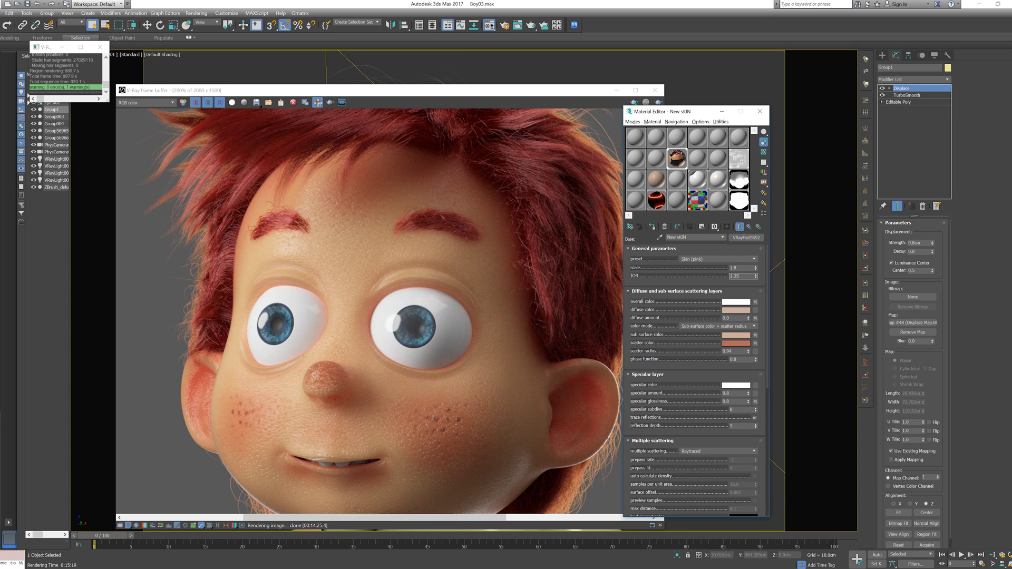
scroll(704, 328, "down", 10)
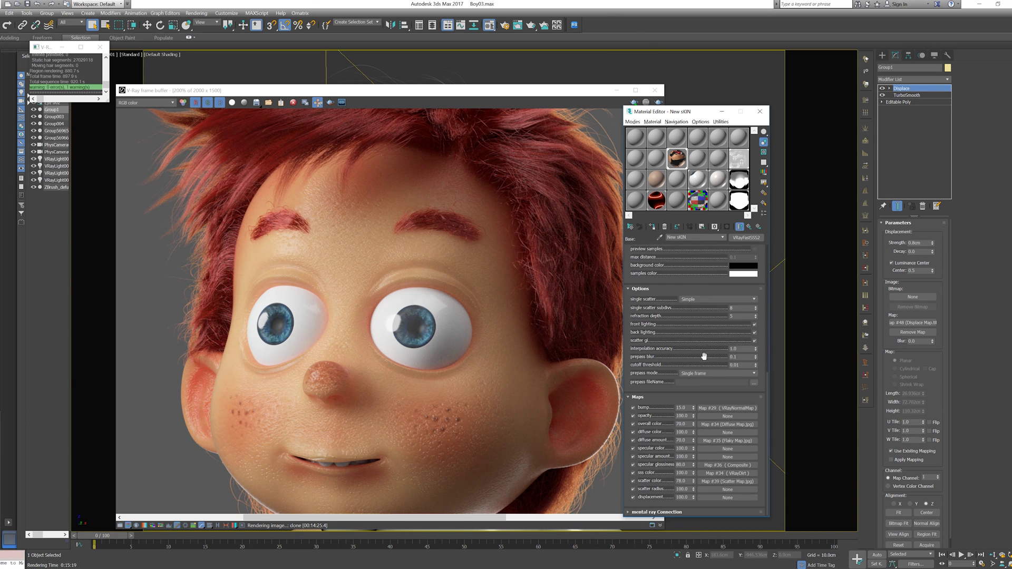
left_click_drag(705, 340, 696, 493)
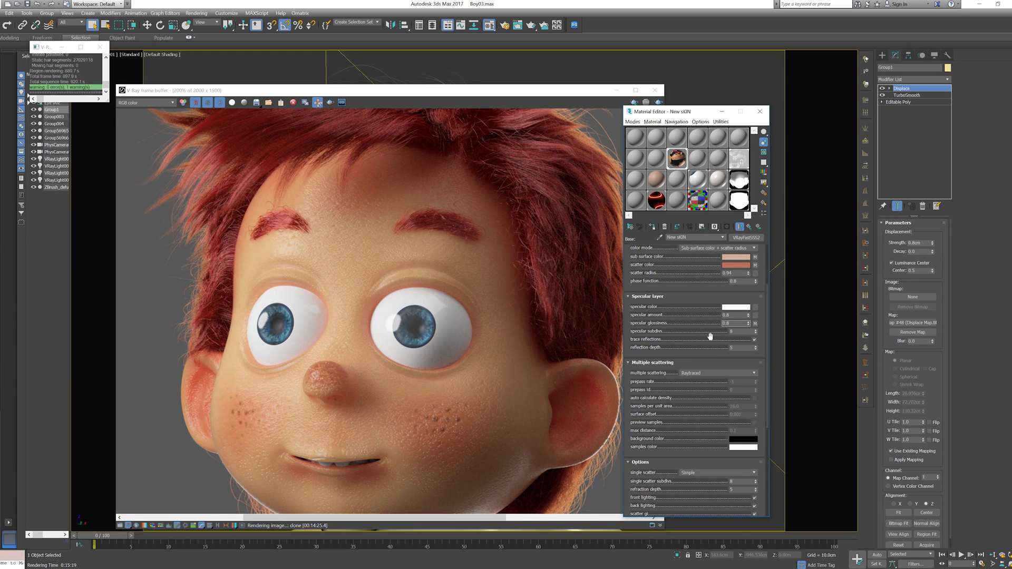
type("7")
key("Return")
scroll(703, 251, "down", 5)
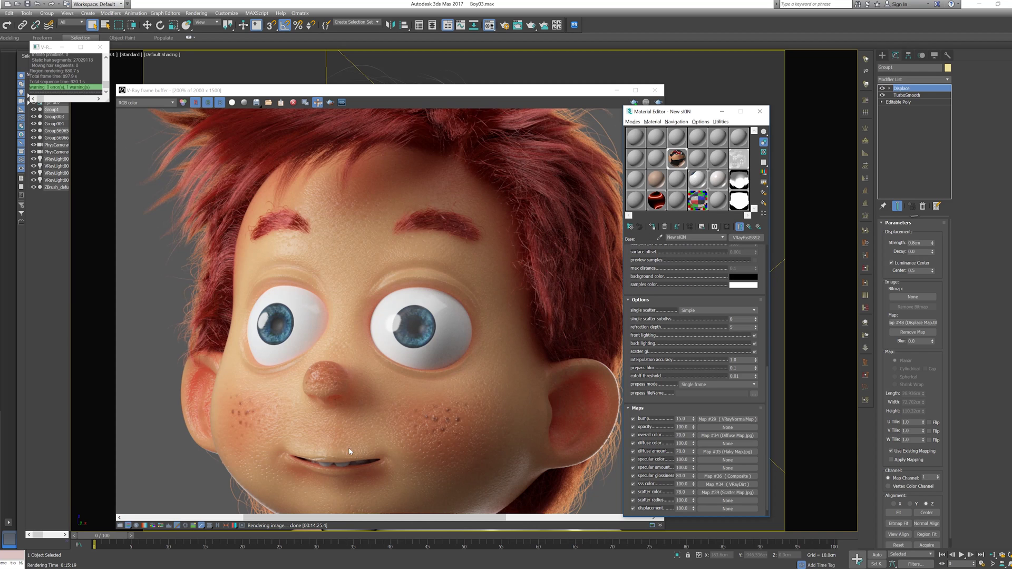
- Examine the rendered cheeks, mouth and eyes up close, return to the full image, and move the frame buffer aside
middle_click_drag(337, 461, 314, 426)
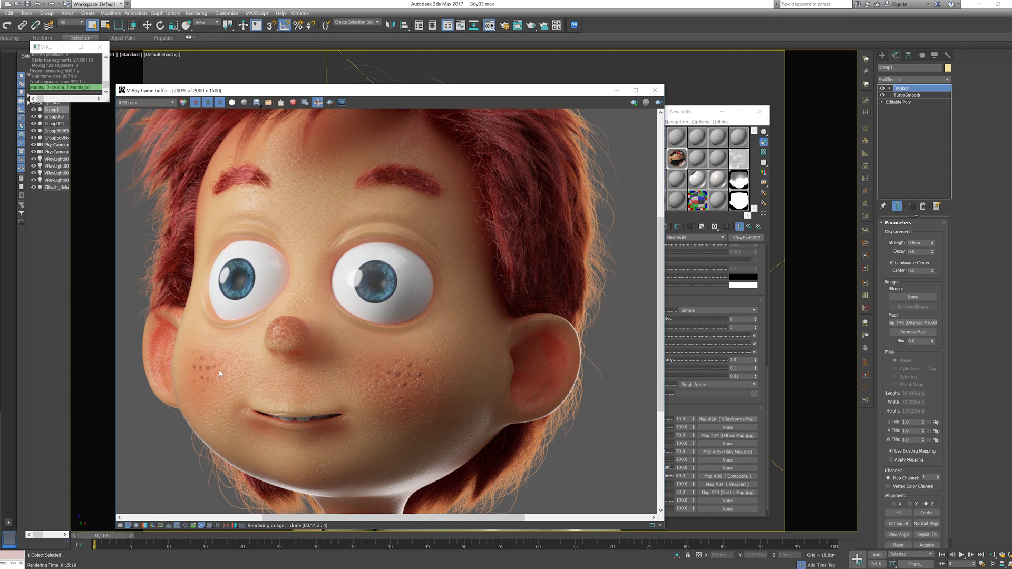
middle_click_drag(219, 370, 319, 385)
scroll(406, 370, "down", 1)
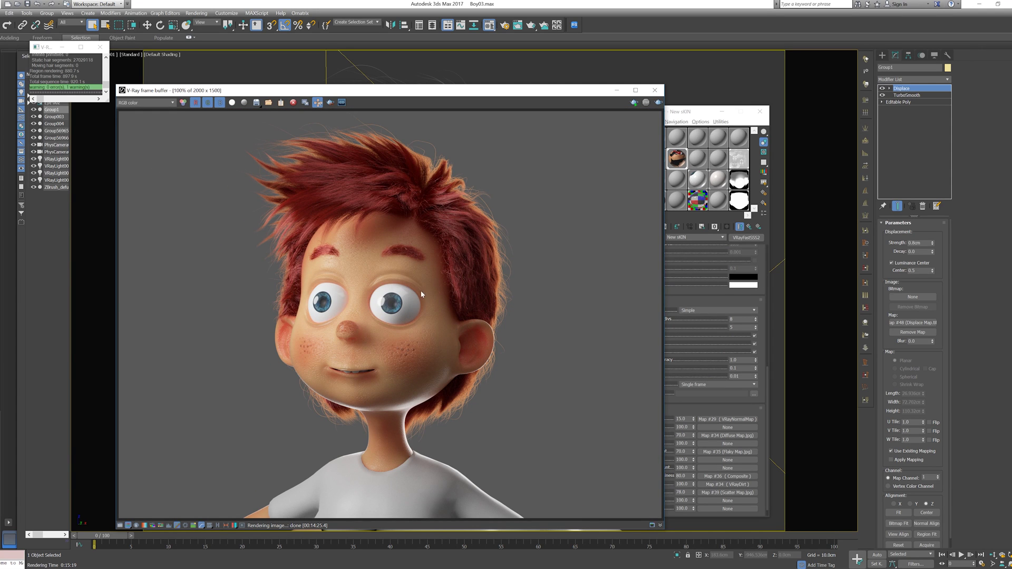
scroll(417, 269, "up", 1)
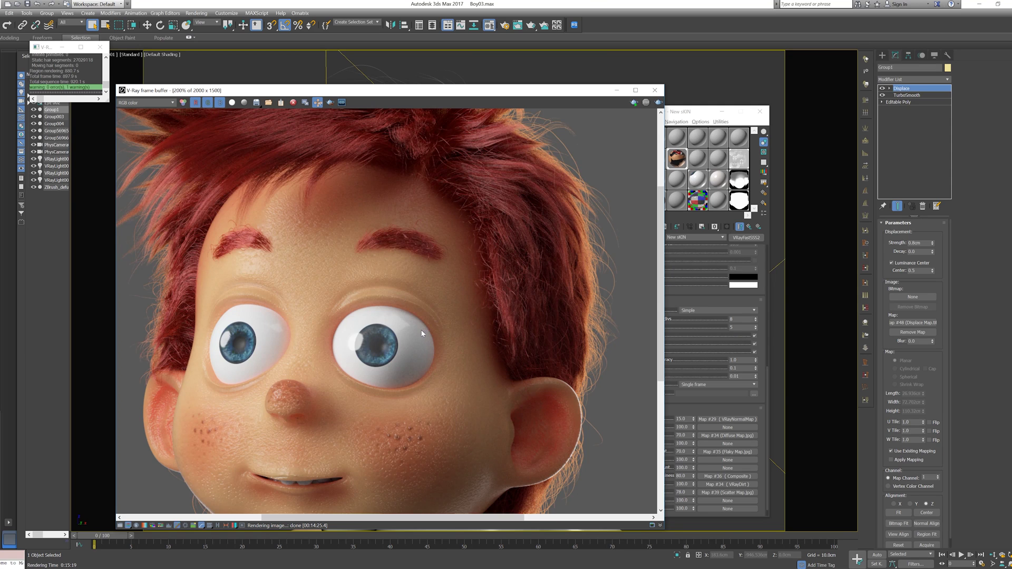
scroll(244, 334, "down", 3)
scroll(245, 334, "up", 2)
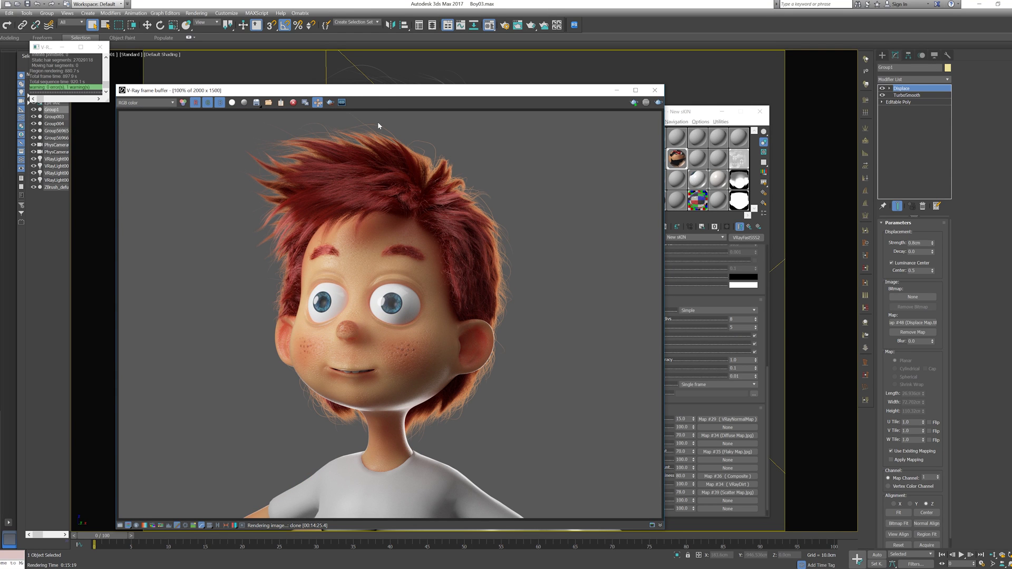
left_click_drag(379, 91, 415, 61)
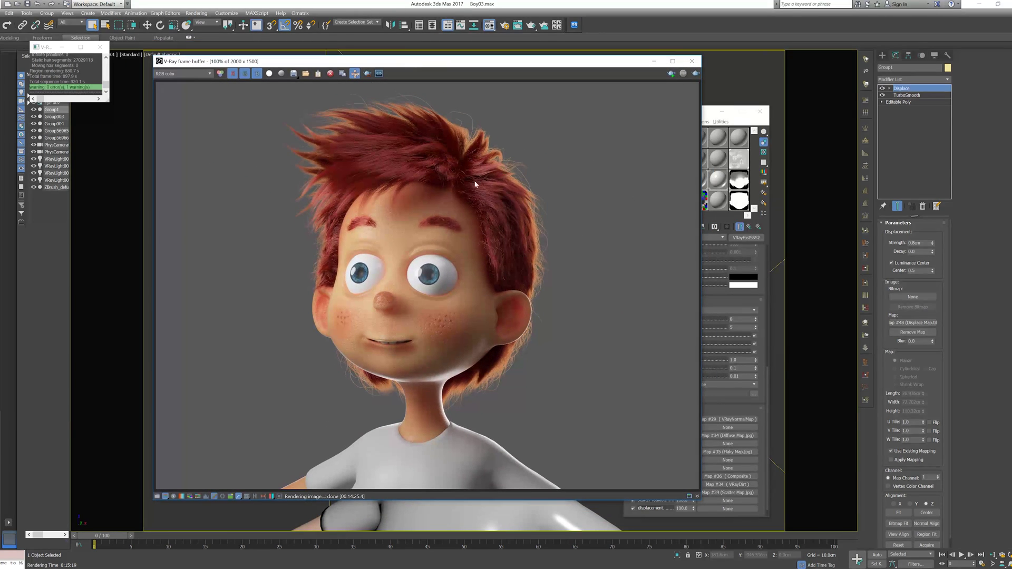